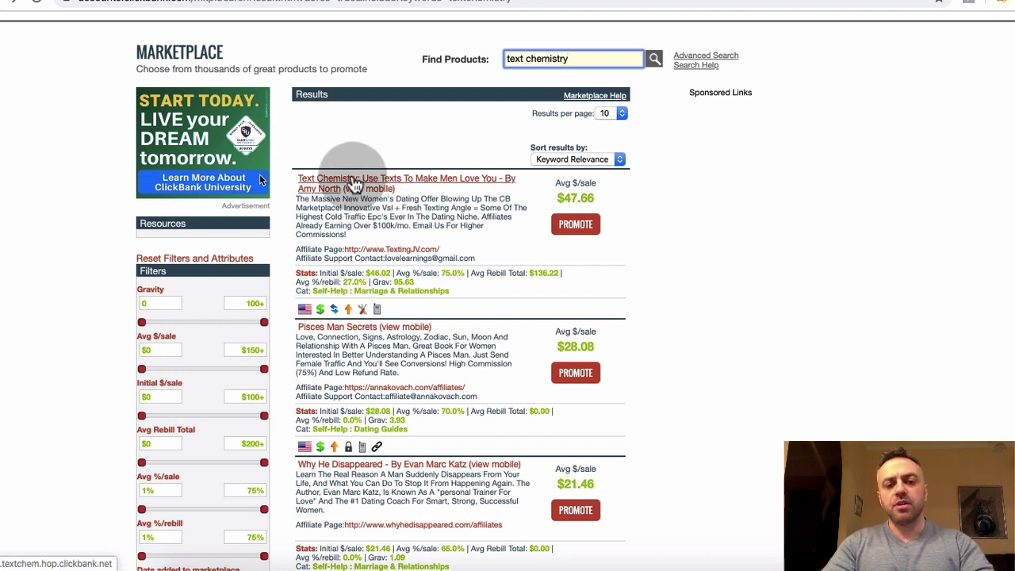
Step: Review the Text Chemistry listing in the ClickBank marketplace, open its HopLink generator for promoting, and close it
left_click_drag(296, 199, 345, 234)
left_click(346, 239)
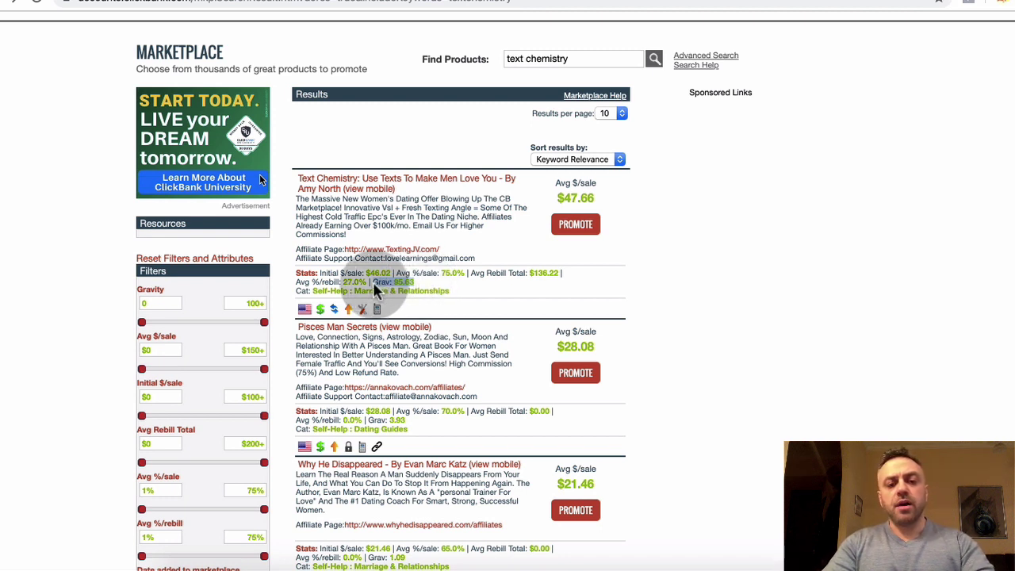
left_click(585, 230)
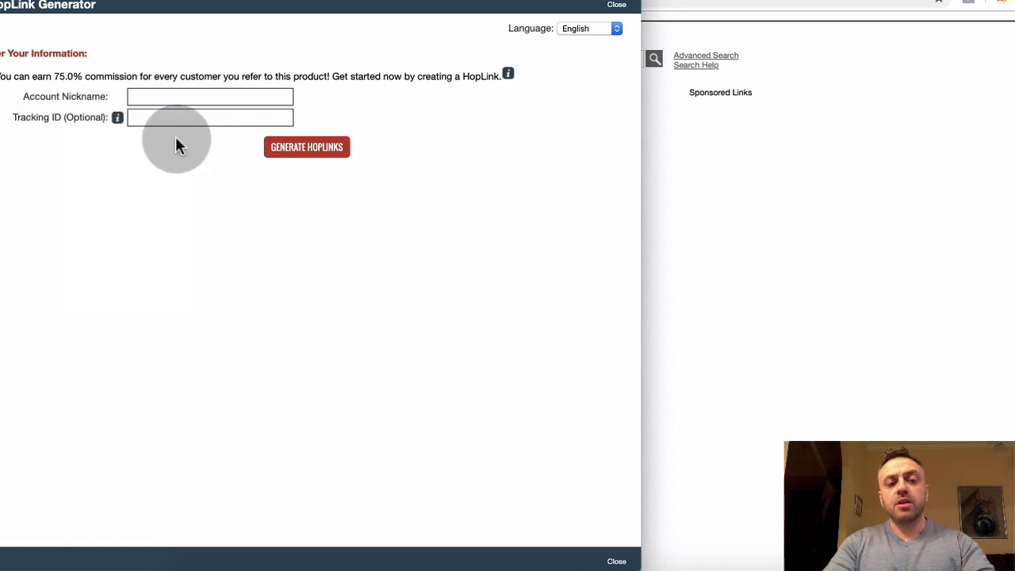
key("super+w")
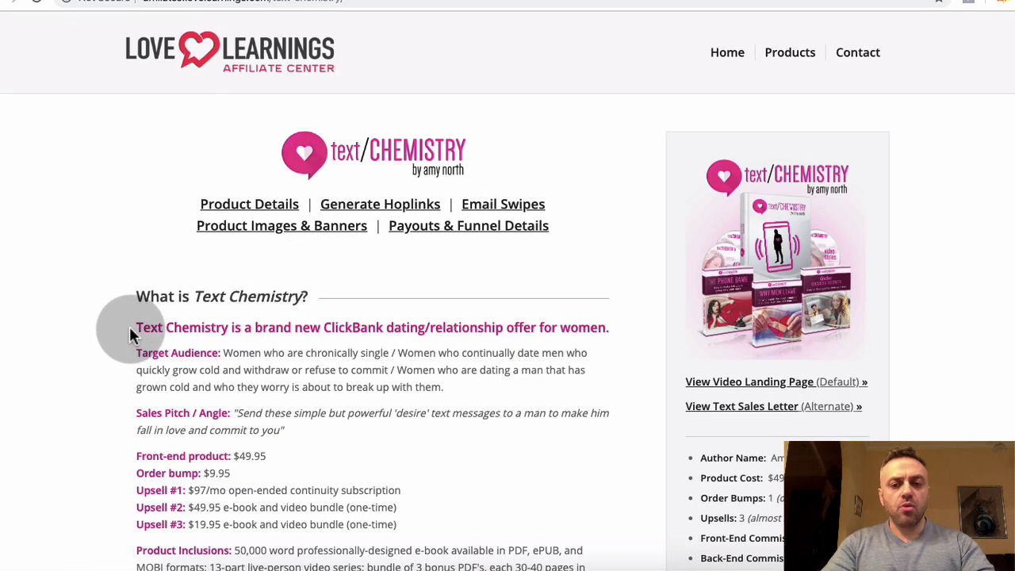
Step: Skim the Text Chemistry affiliate page, covering the product details, reasons to promote, and the hoplinks and email swipes section
scroll(130, 327, "down", 2)
scroll(130, 327, "up", 2)
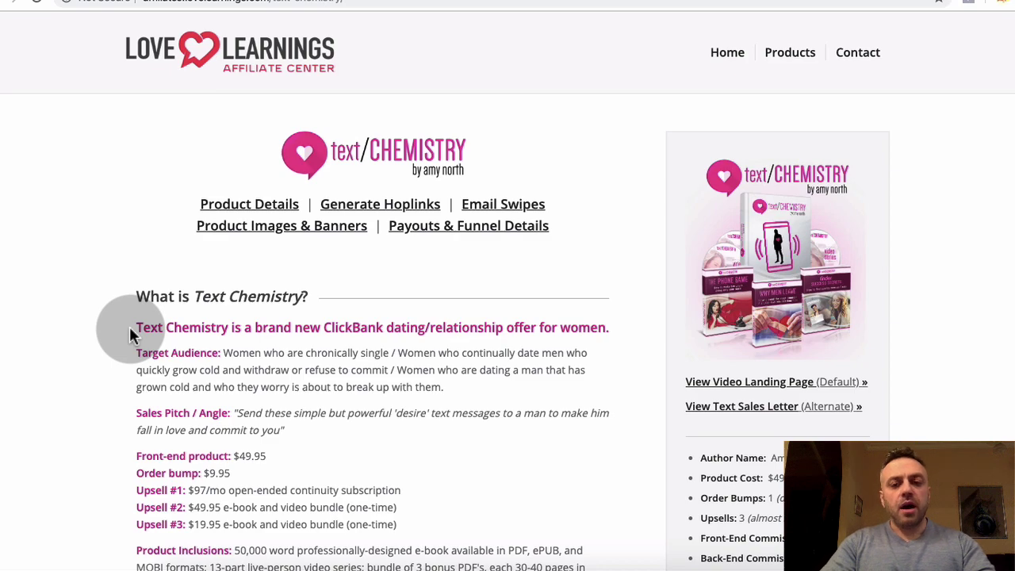
scroll(130, 333, "down", 5)
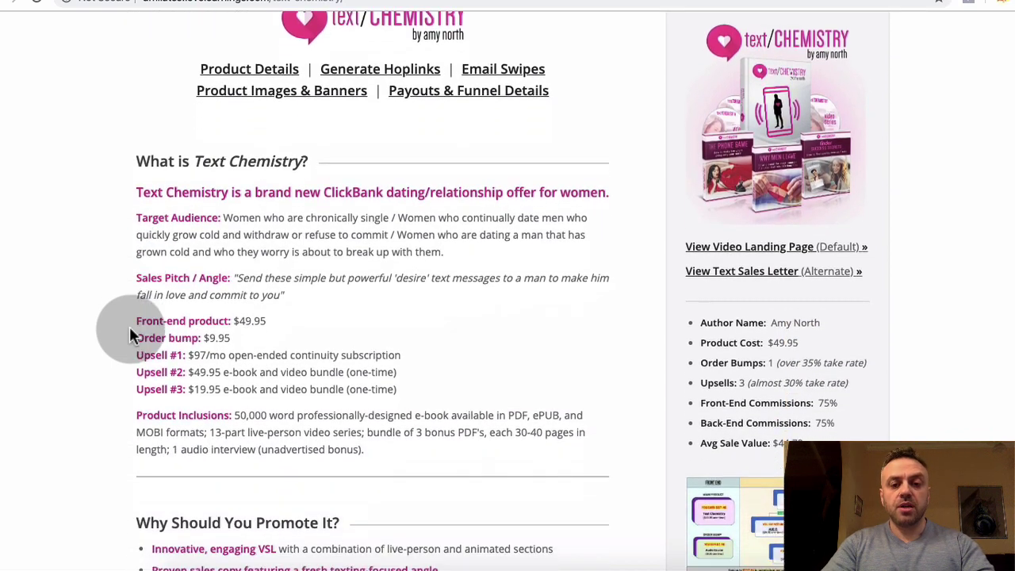
scroll(131, 333, "up", 5)
scroll(130, 333, "down", 14)
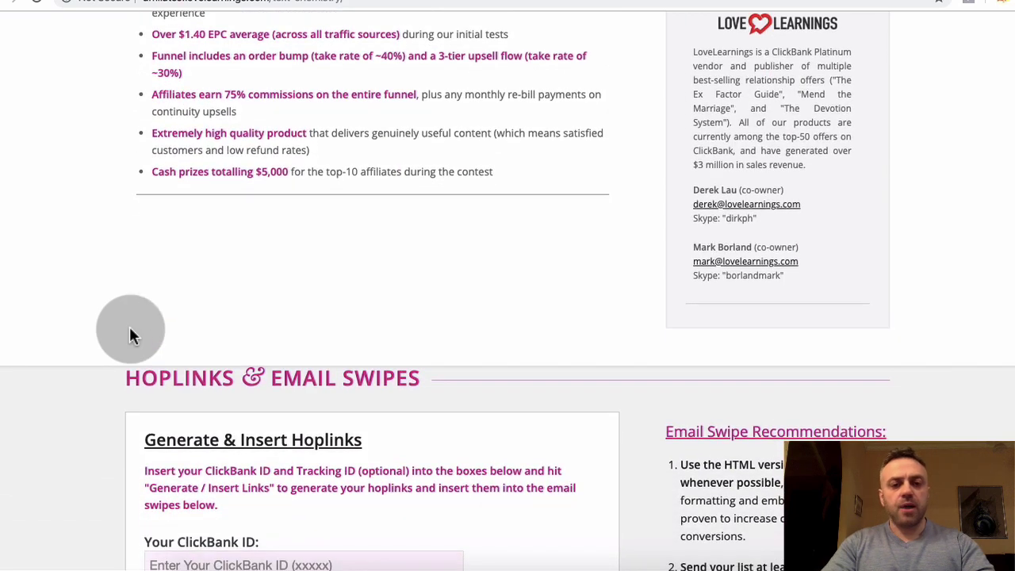
scroll(131, 333, "down", 10)
scroll(131, 329, "up", 20)
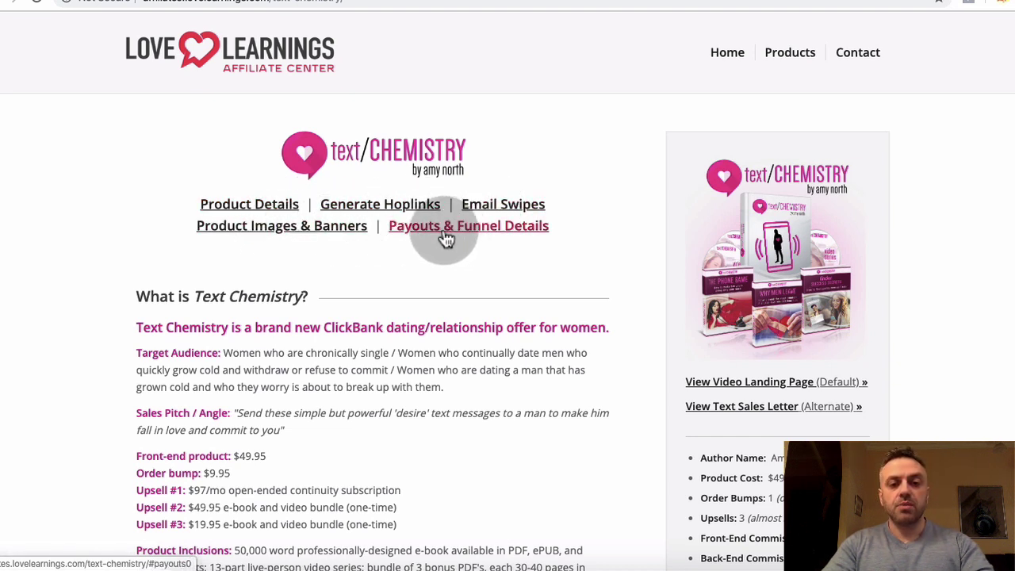
Step: Examine the "Why Should You Promote It?" section, including the enlarged commission funnel graphic and the EPC average
scroll(377, 337, "down", 6)
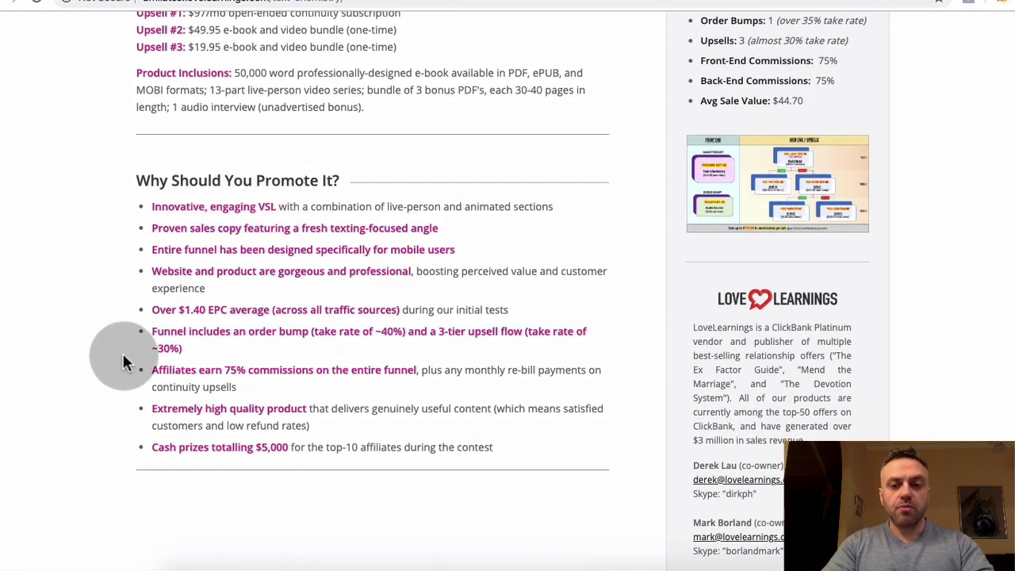
scroll(517, 278, "down", 1)
scroll(517, 277, "up", 1)
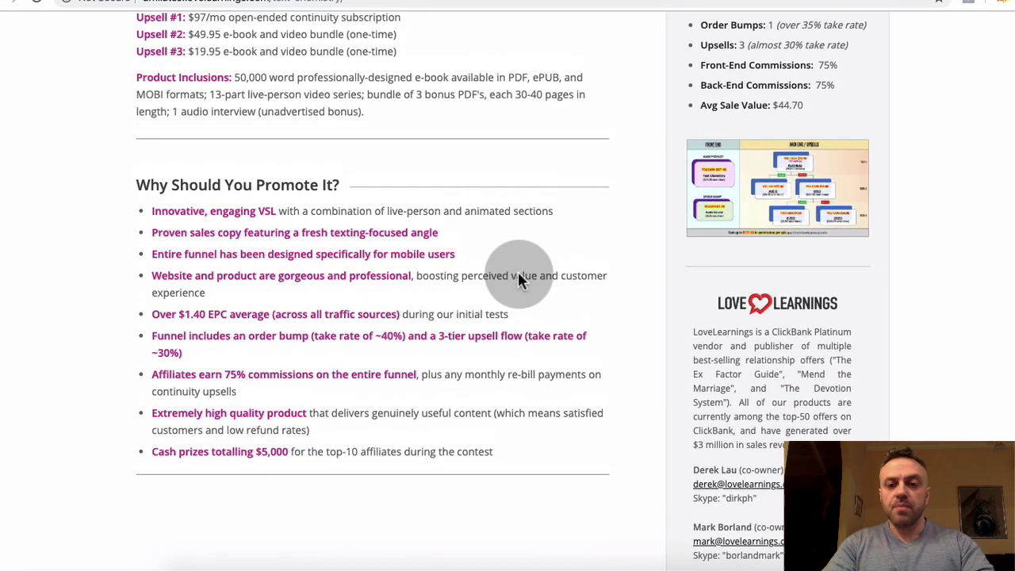
left_click(775, 186)
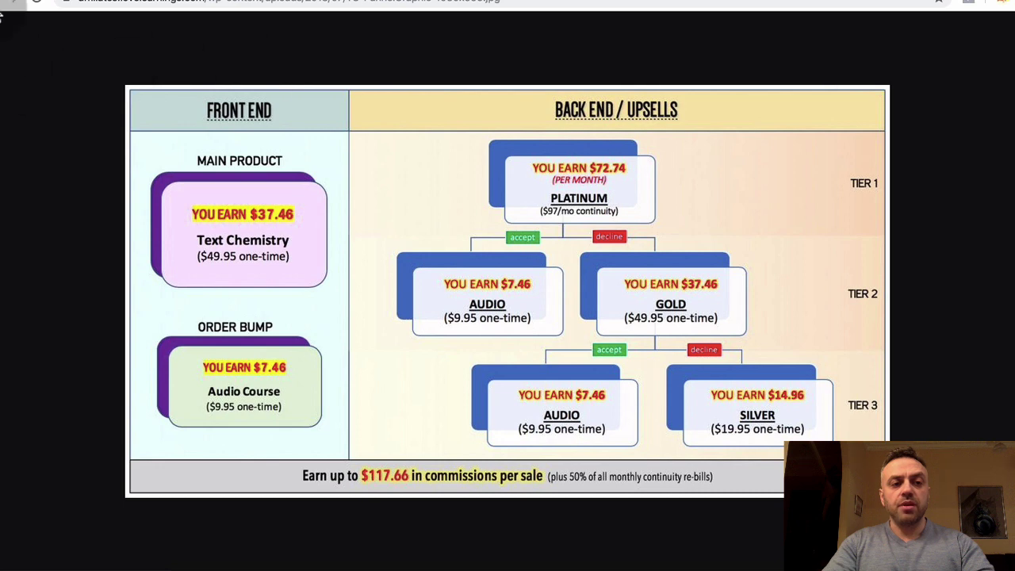
left_click(7, 3)
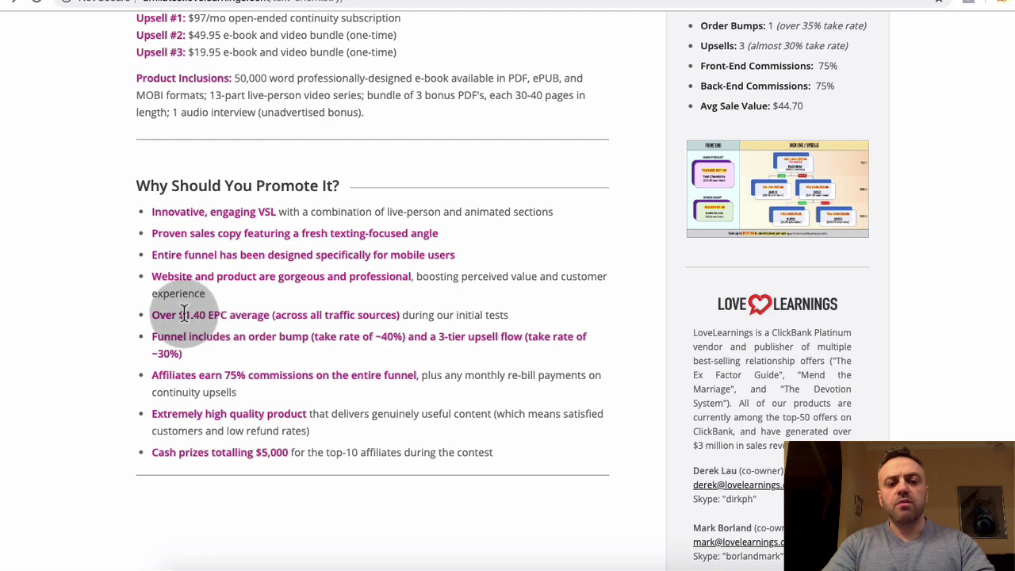
left_click_drag(180, 314, 227, 311)
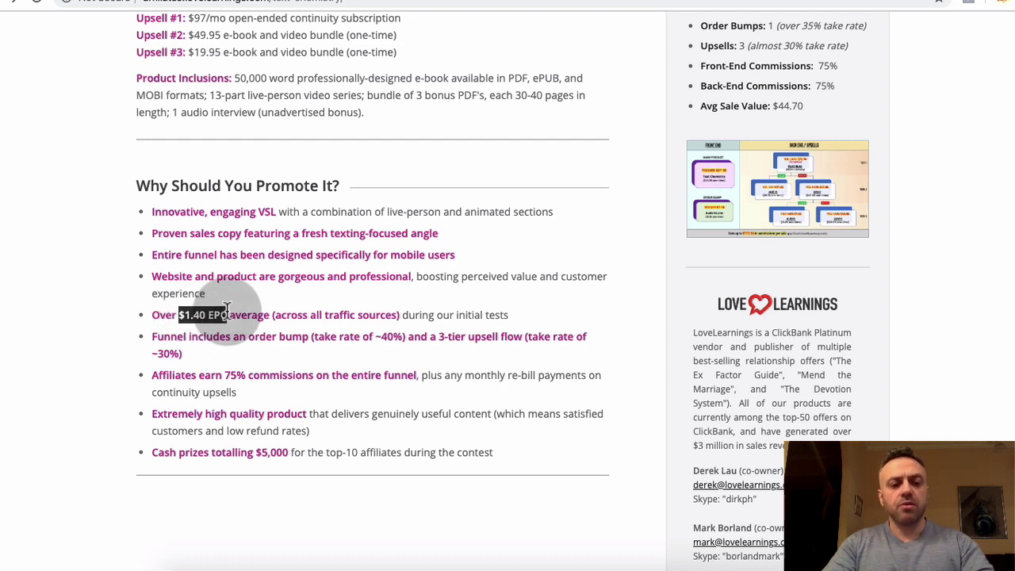
left_click(227, 310)
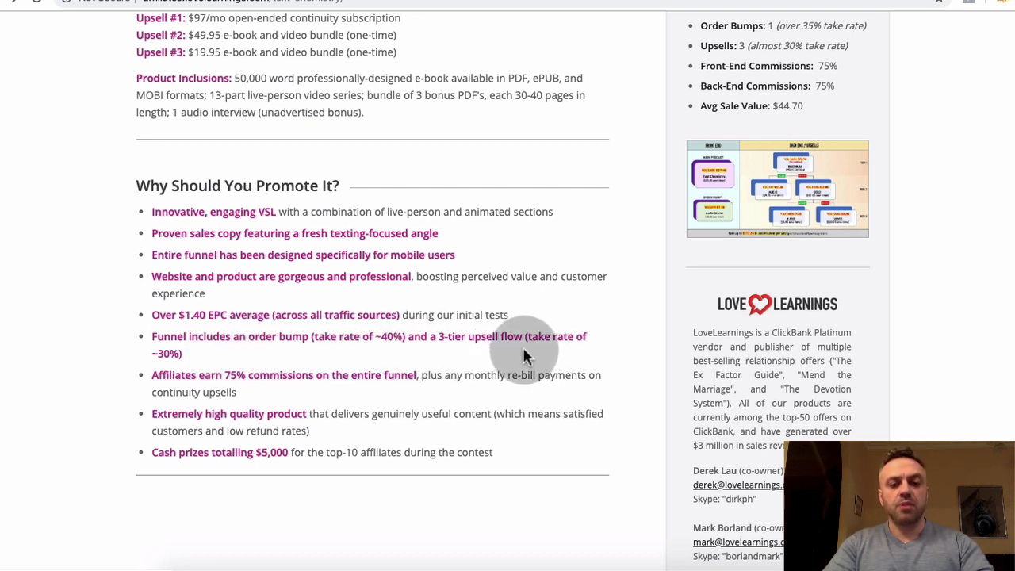
Step: Look through the affiliate page's promotional resources: hoplink generator, email swipes, video thumbnails, product images, banners and funnel payouts
scroll(111, 351, "down", 5)
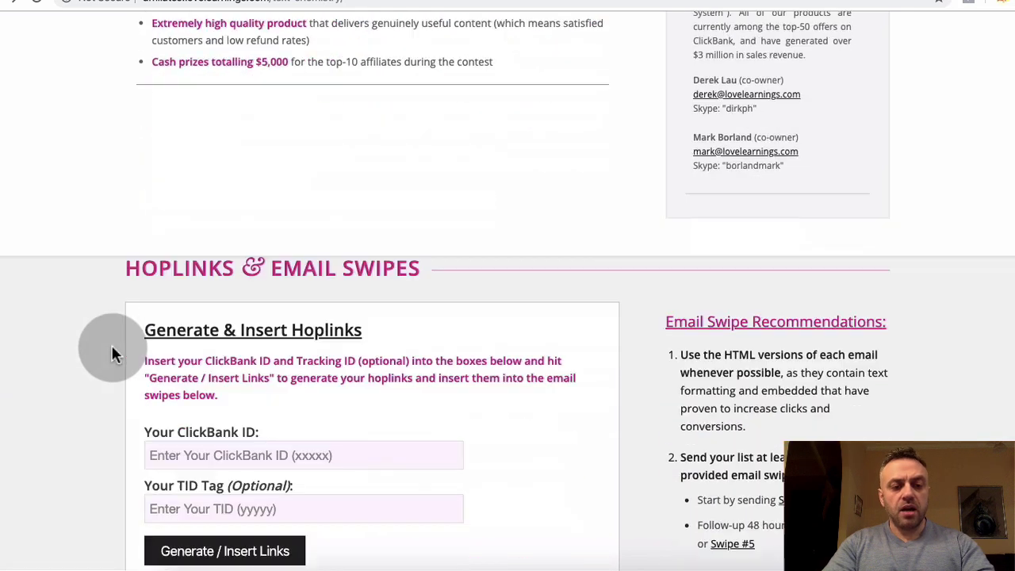
scroll(113, 352, "down", 3)
scroll(112, 257, "down", 4)
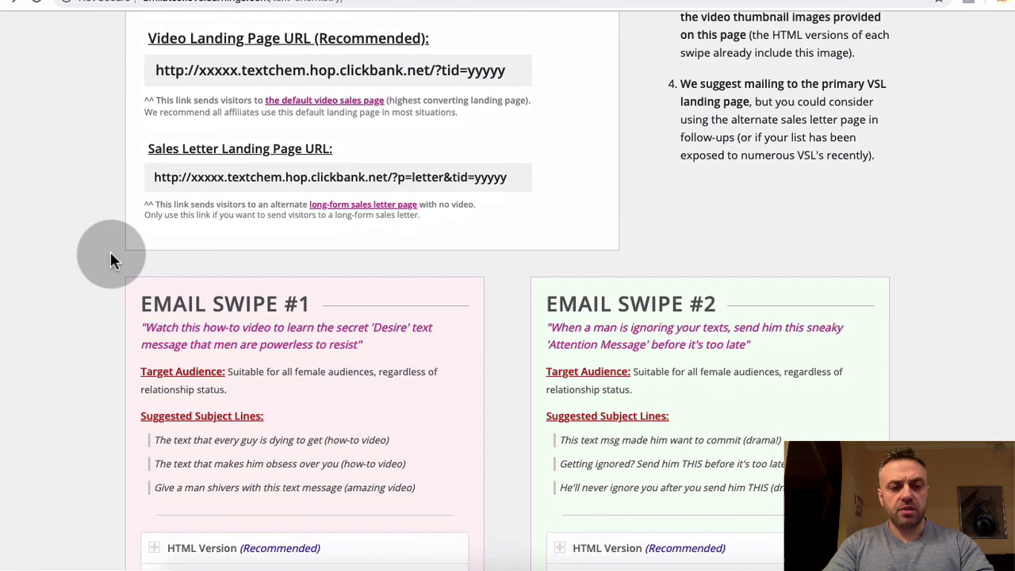
scroll(109, 258, "down", 3)
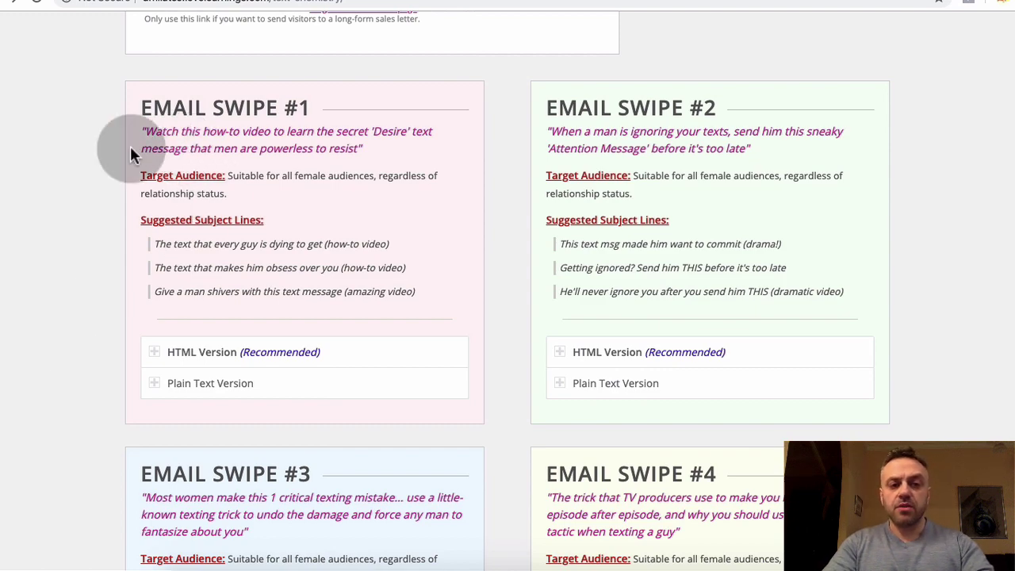
scroll(98, 238, "down", 9)
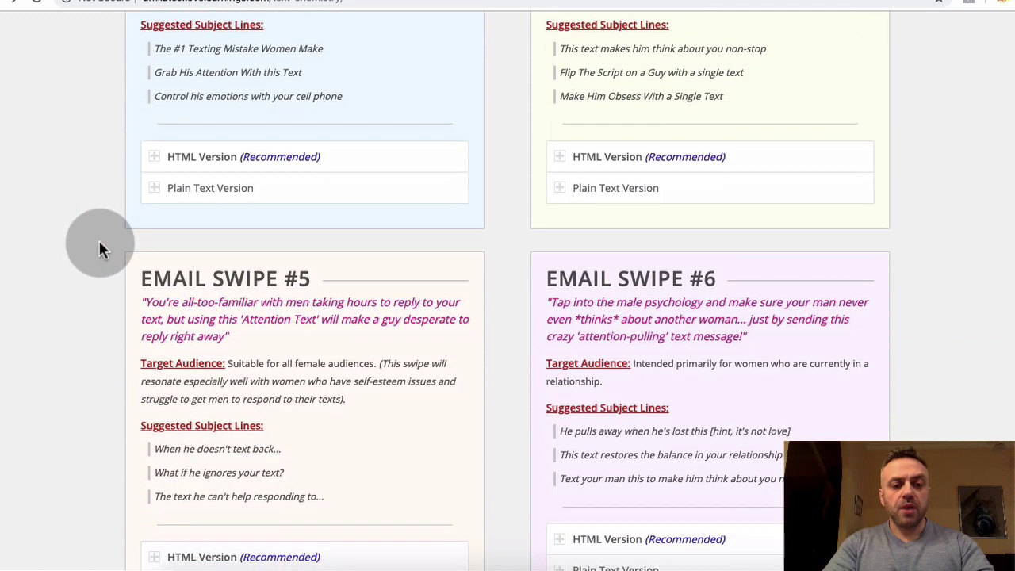
scroll(98, 248, "down", 10)
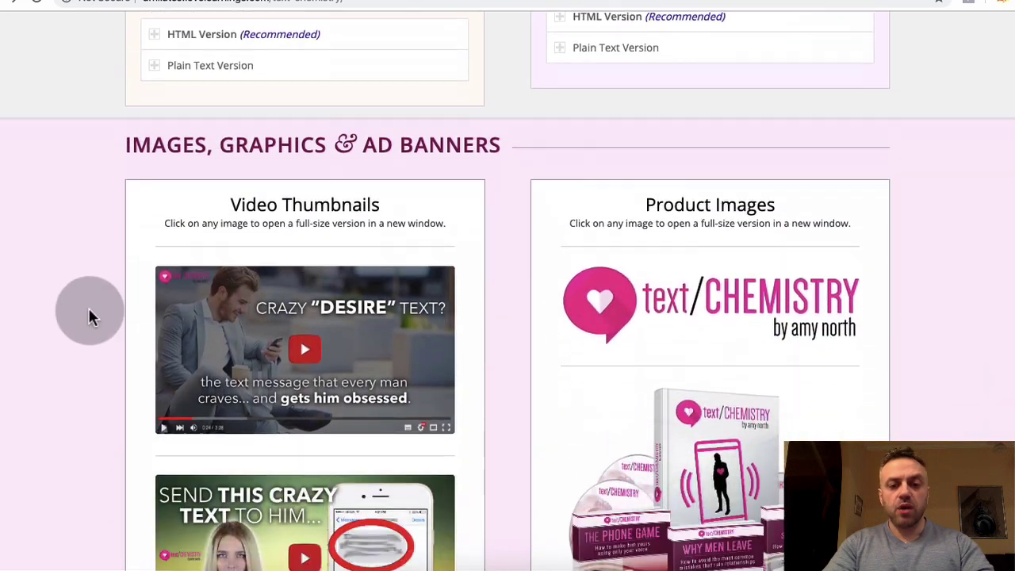
scroll(85, 272, "down", 9)
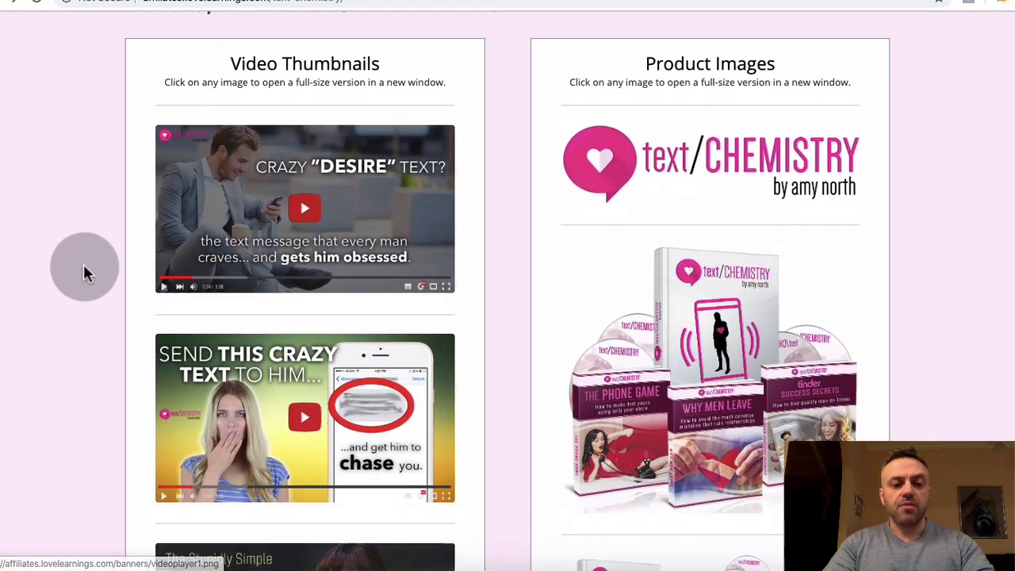
scroll(84, 272, "down", 5)
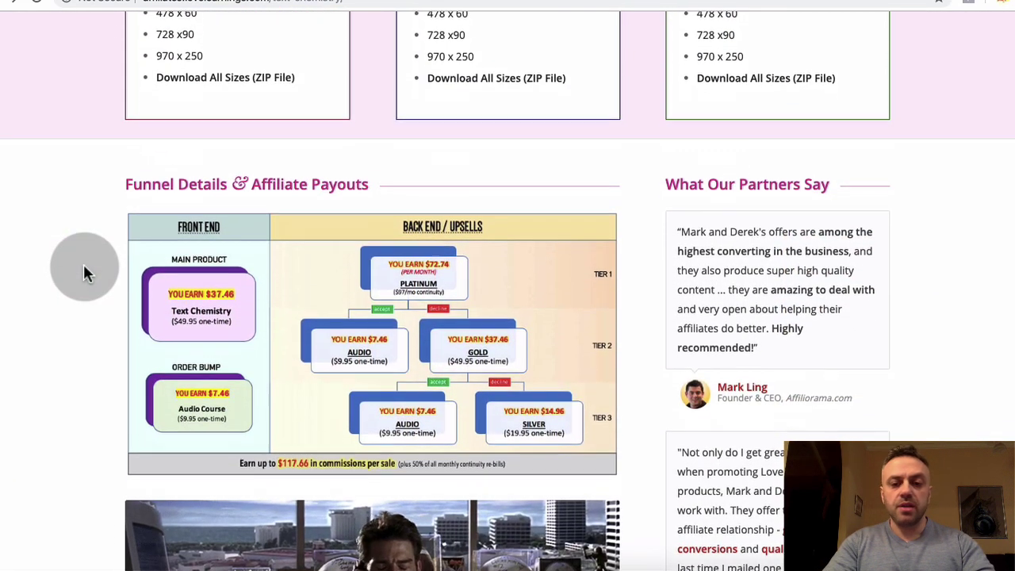
scroll(84, 264, "down", 5)
scroll(83, 264, "up", 20)
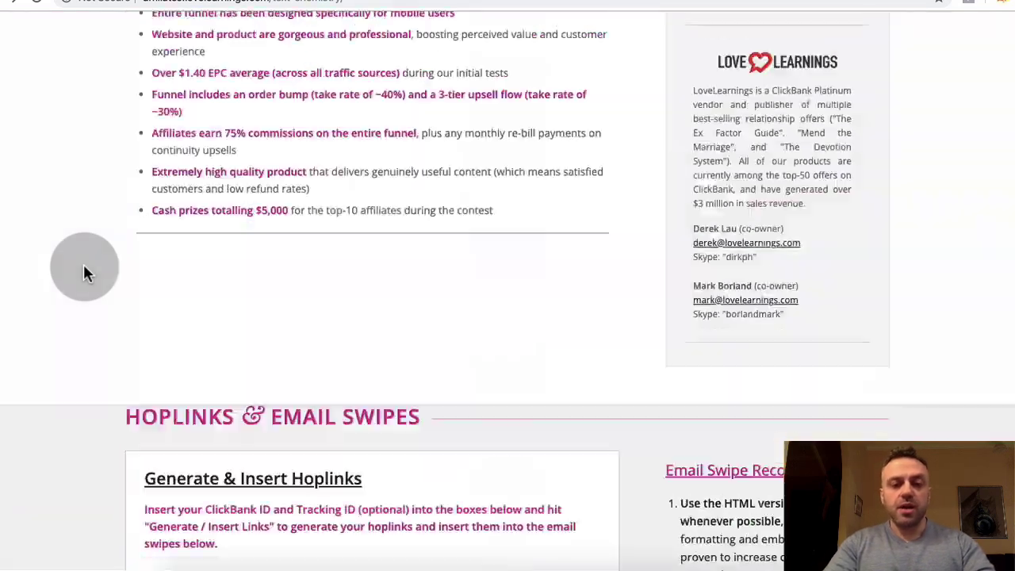
scroll(83, 264, "down", 1)
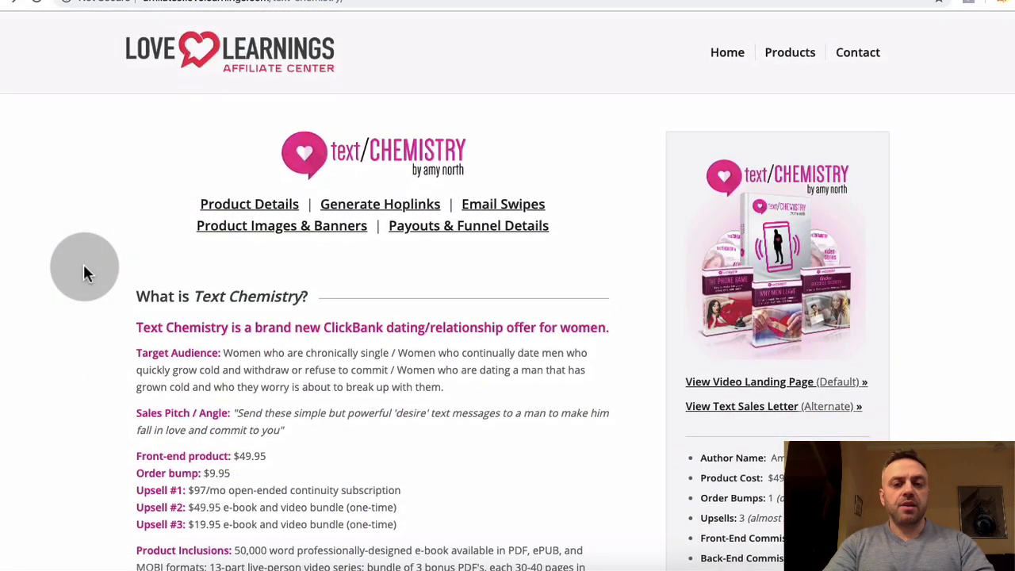
Step: Examine the Generate & Insert Hoplinks form and the target audiences and suggested subject lines of the email swipes
scroll(83, 264, "down", 12)
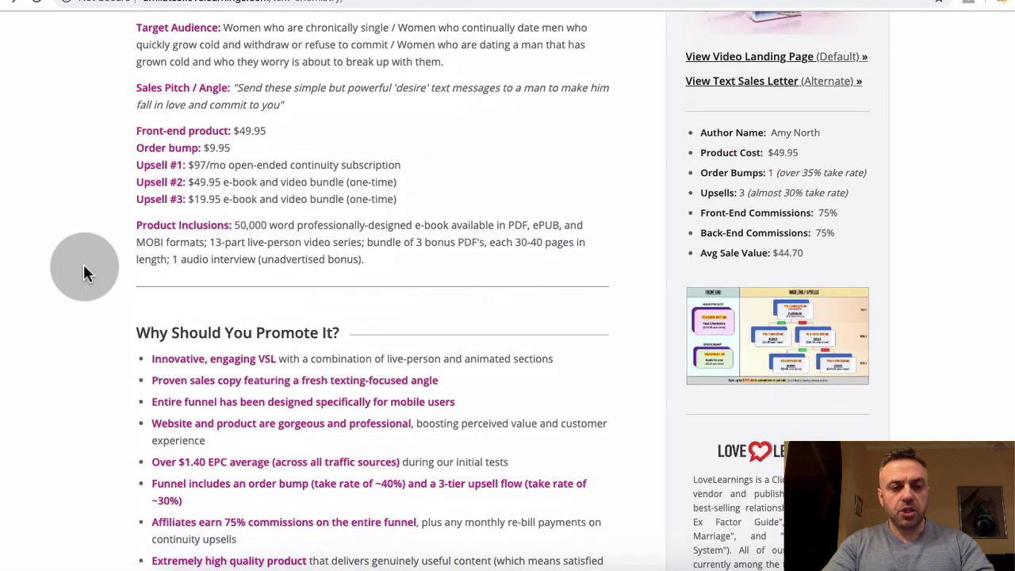
scroll(86, 272, "down", 10)
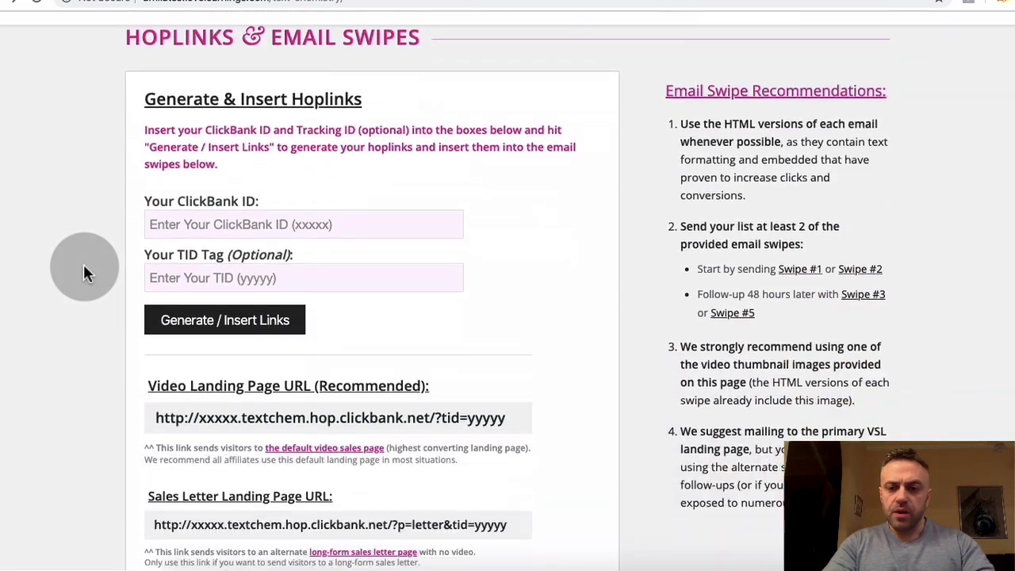
scroll(83, 264, "up", 4)
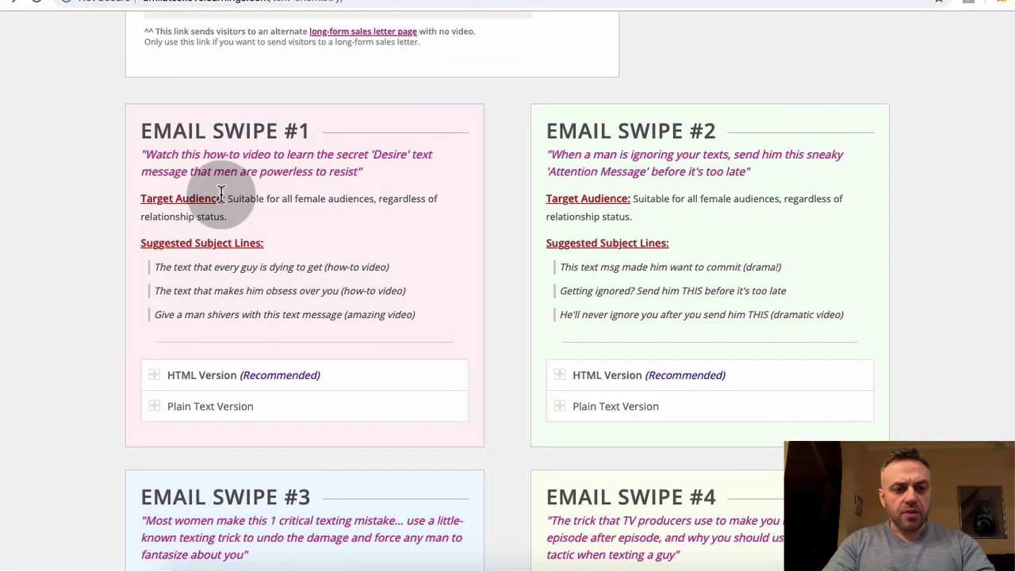
scroll(87, 279, "down", 1)
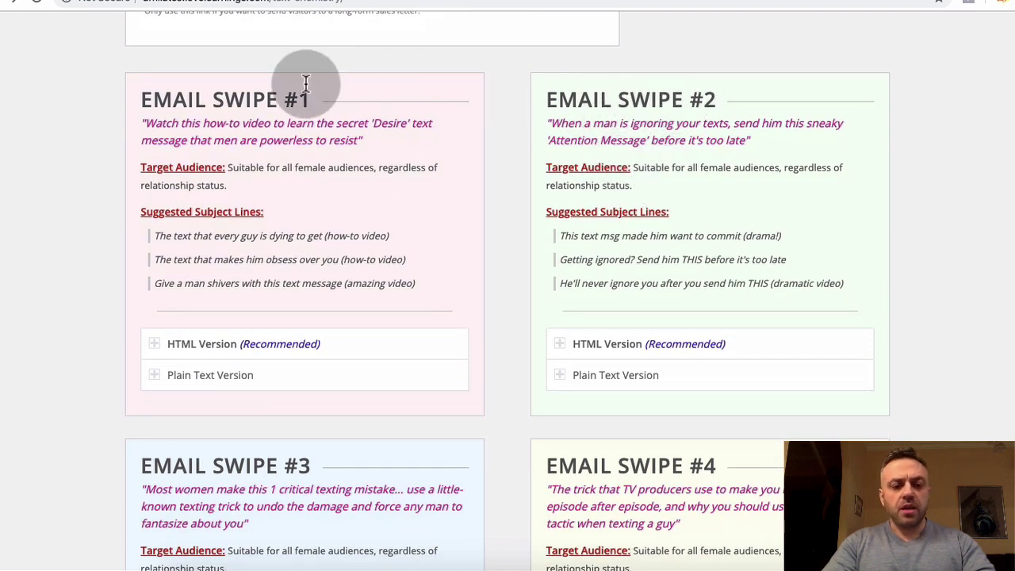
scroll(120, 253, "down", 3)
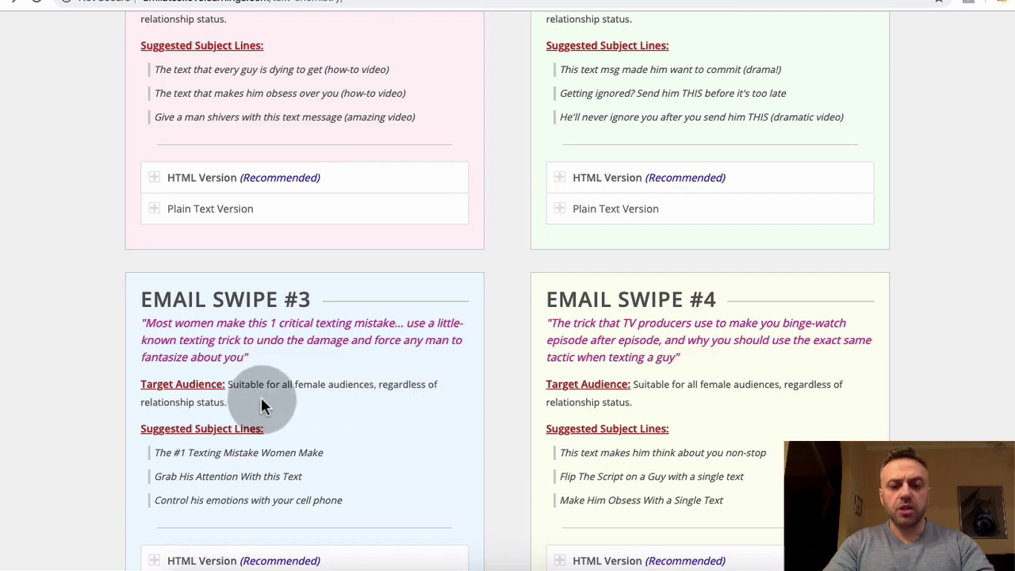
scroll(260, 395, "down", 7)
scroll(262, 400, "up", 15)
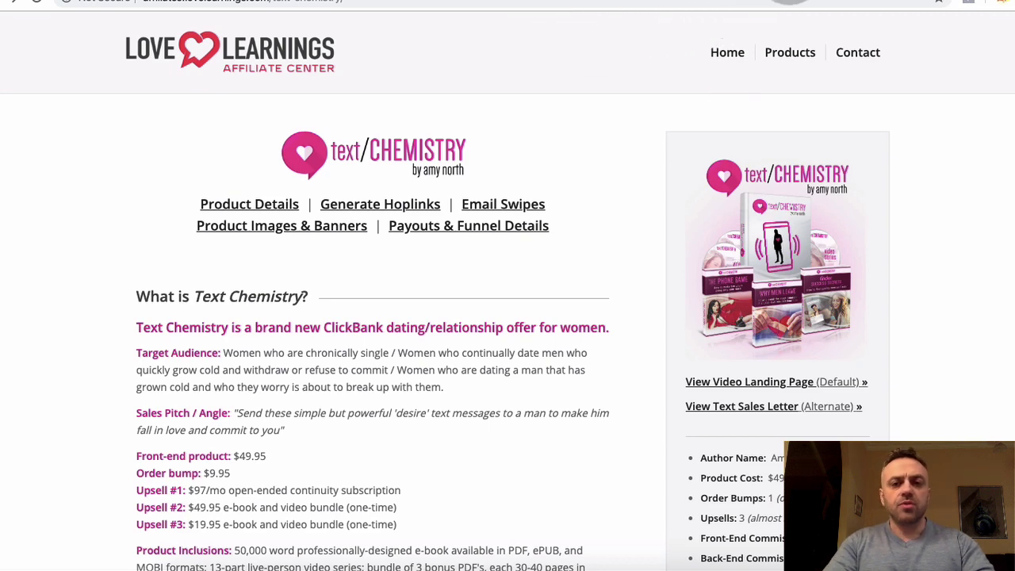
Step: Review the Text Chemistry landing page down to the program description, and return to the ClickBank marketplace results
left_click(793, 1)
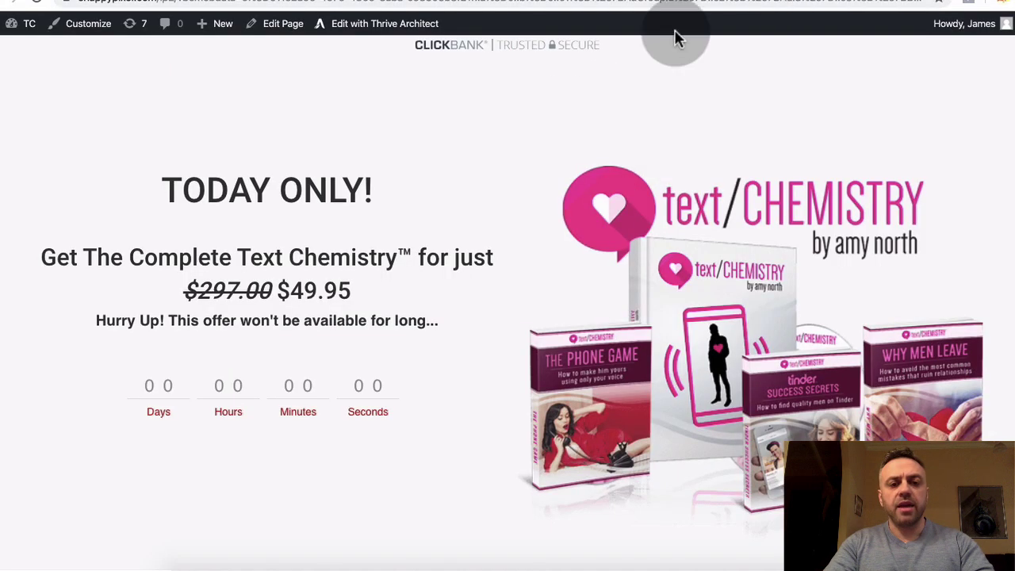
scroll(396, 191, "down", 5)
scroll(341, 207, "down", 1)
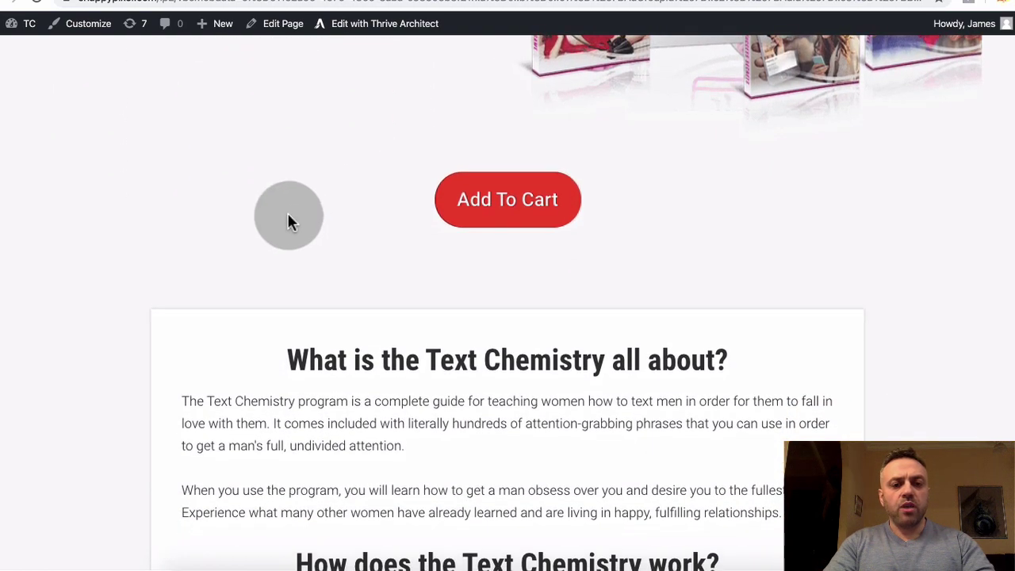
scroll(101, 249, "down", 4)
scroll(103, 252, "up", 10)
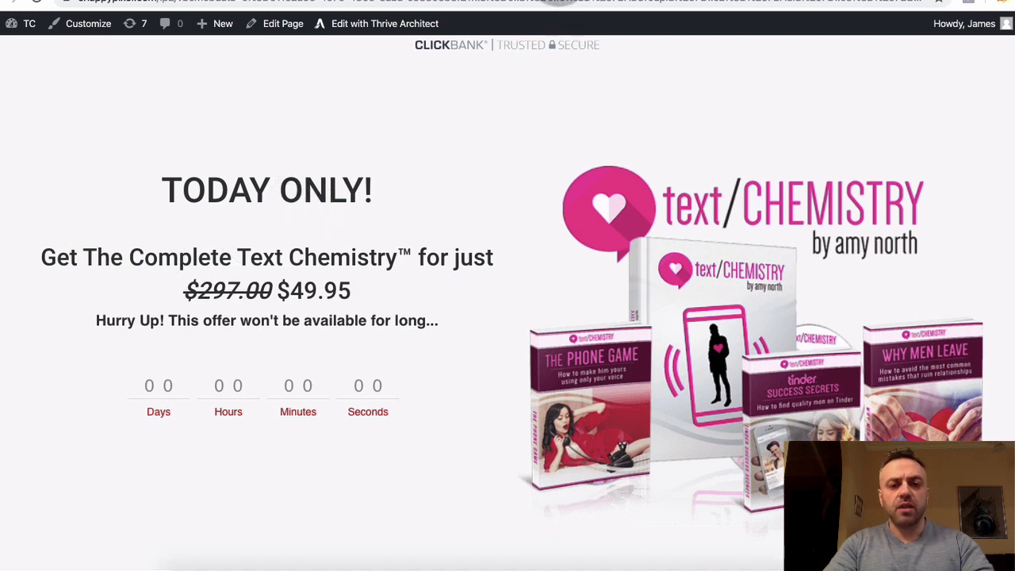
left_click(559, 0)
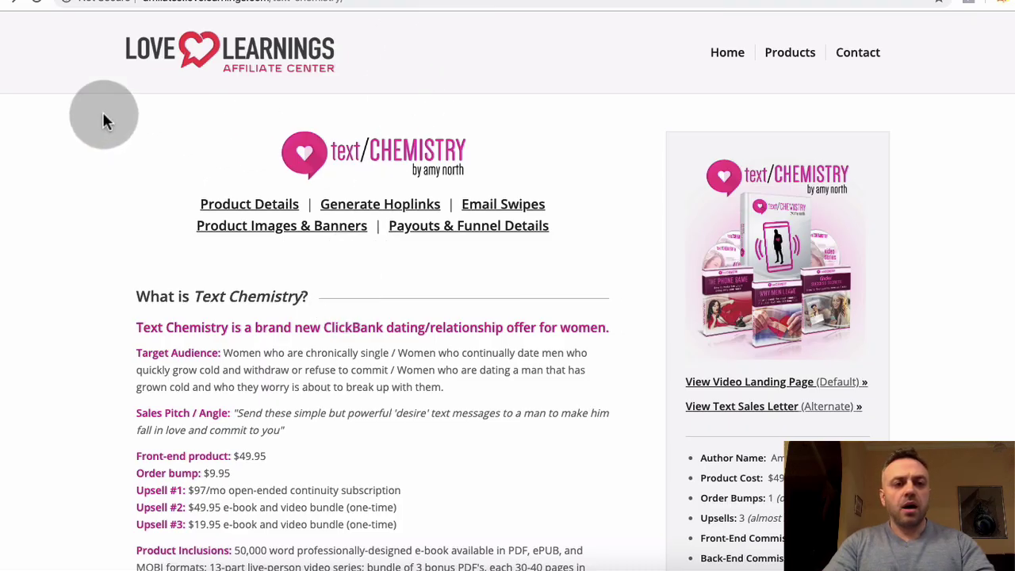
left_click(463, 2)
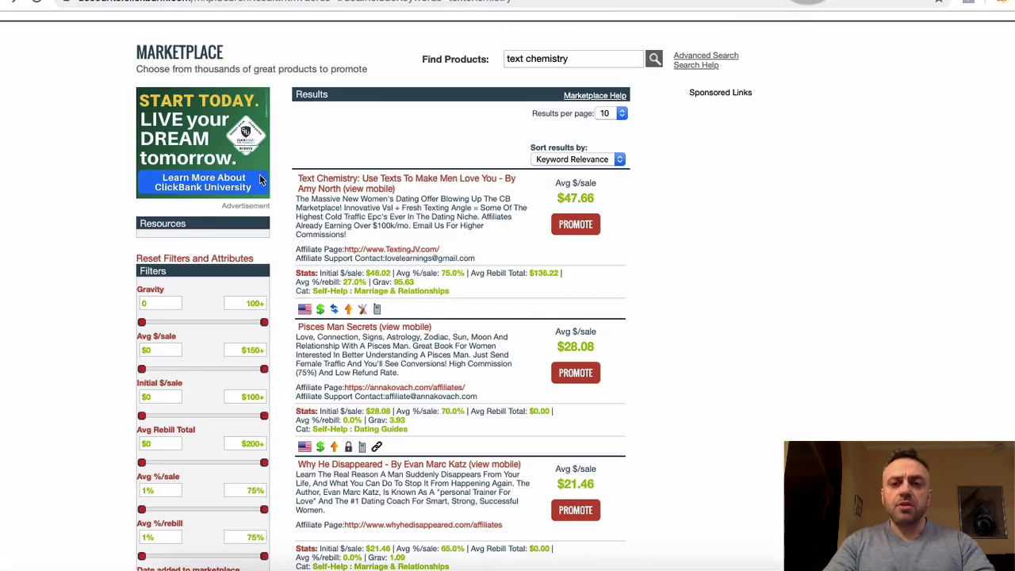
Step: Open the email opt-in form from the Add To Cart offer on the Text Chemistry landing page
left_click(793, 4)
scroll(453, 214, "down", 5)
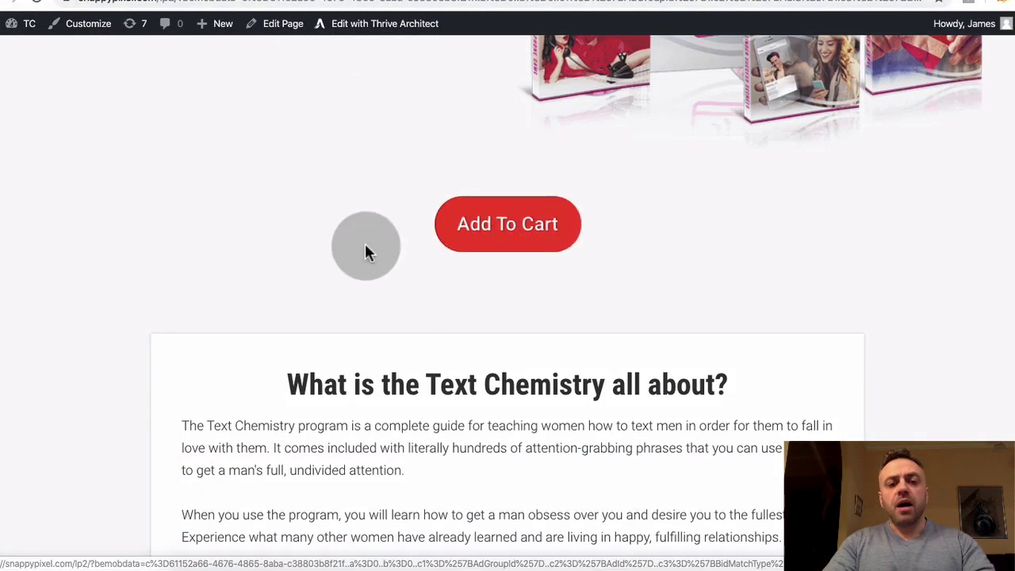
scroll(367, 249, "up", 2)
left_click(516, 357)
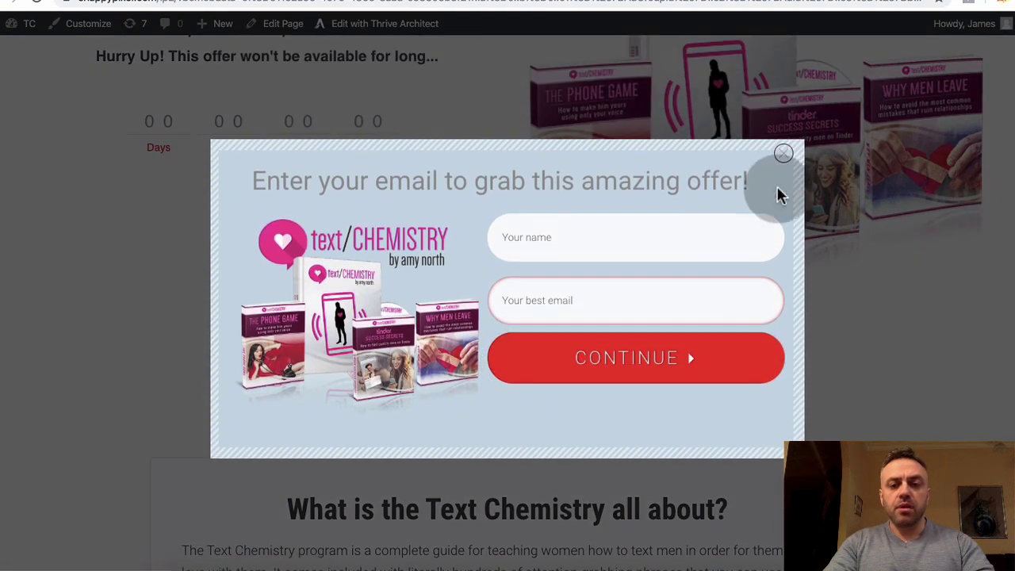
Step: Check the email opt-in form behind the Add To Cart offers below the countdown and below the bonus list, closing it each time
left_click(782, 155)
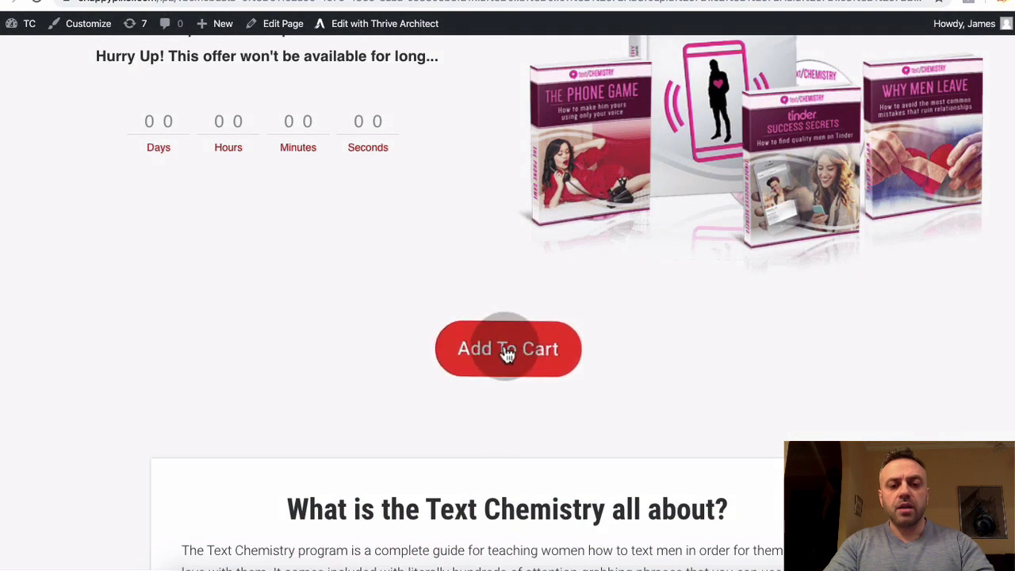
left_click(521, 347)
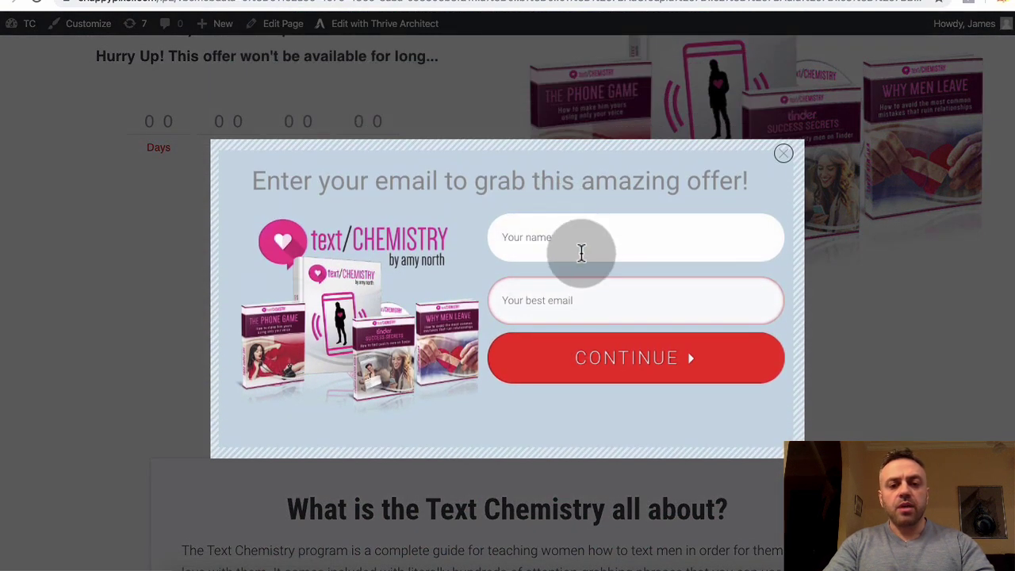
left_click(783, 153)
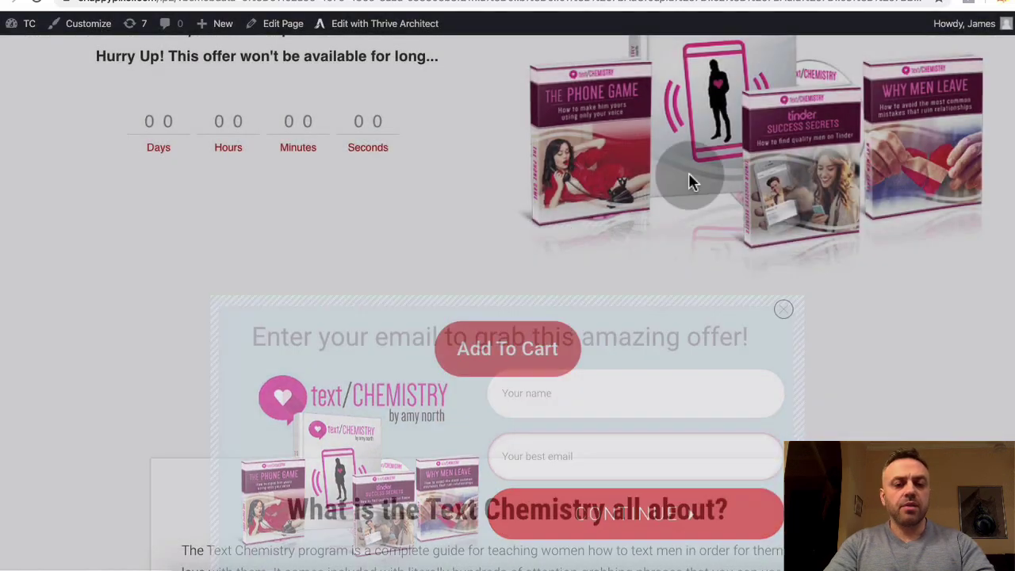
scroll(254, 321, "down", 10)
scroll(254, 315, "down", 10)
scroll(254, 316, "up", 9)
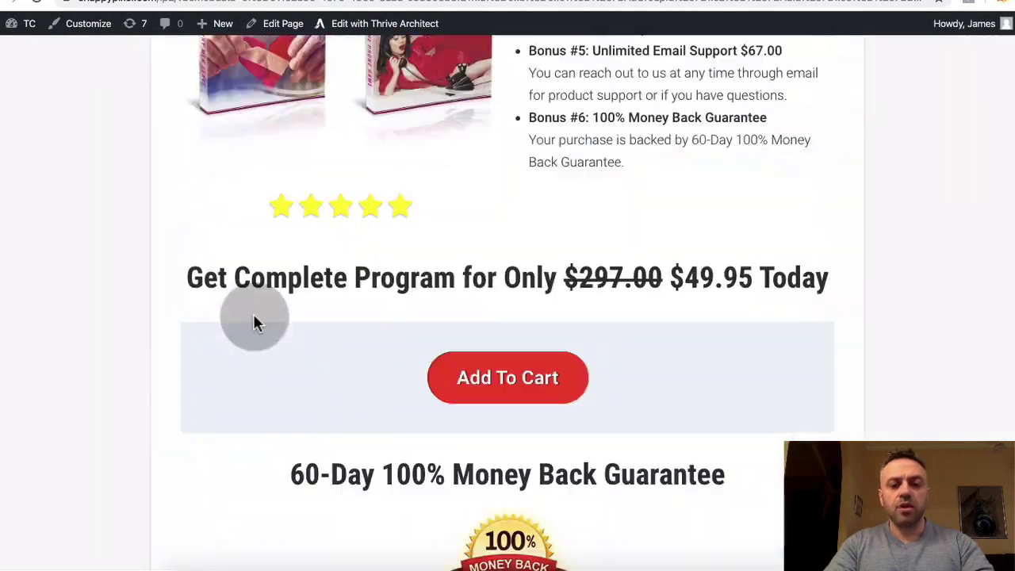
scroll(254, 316, "down", 2)
left_click(509, 260)
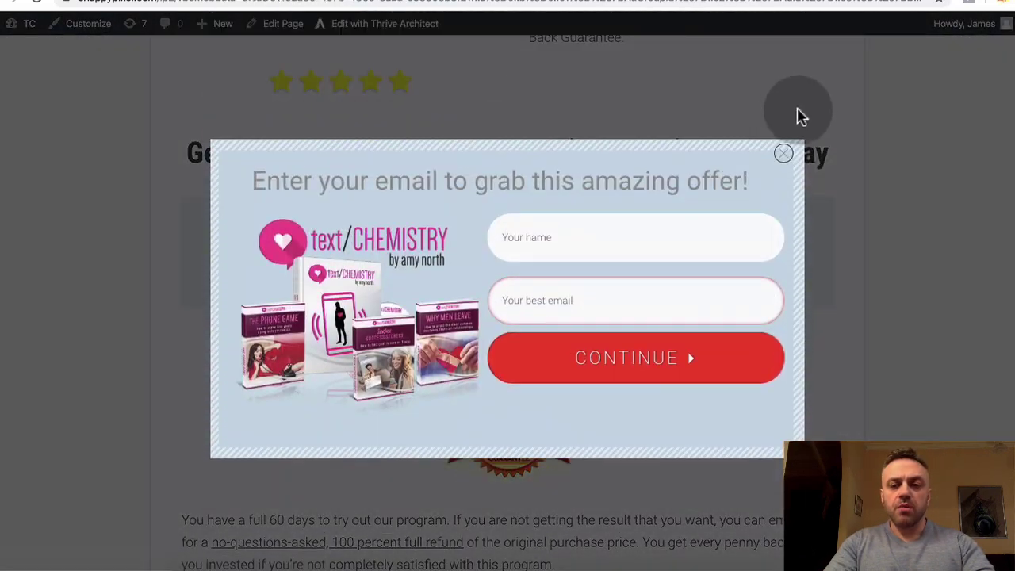
left_click(783, 154)
Step: Try to submit the opt-in form empty from the Add To Cart offer at the end of the landing page, and close it
scroll(629, 252, "down", 15)
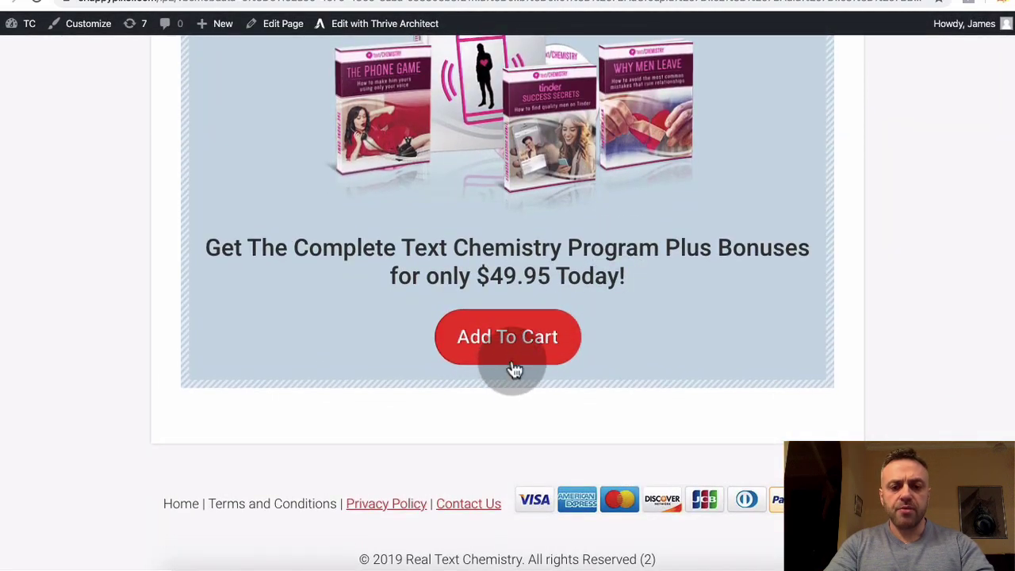
left_click(516, 352)
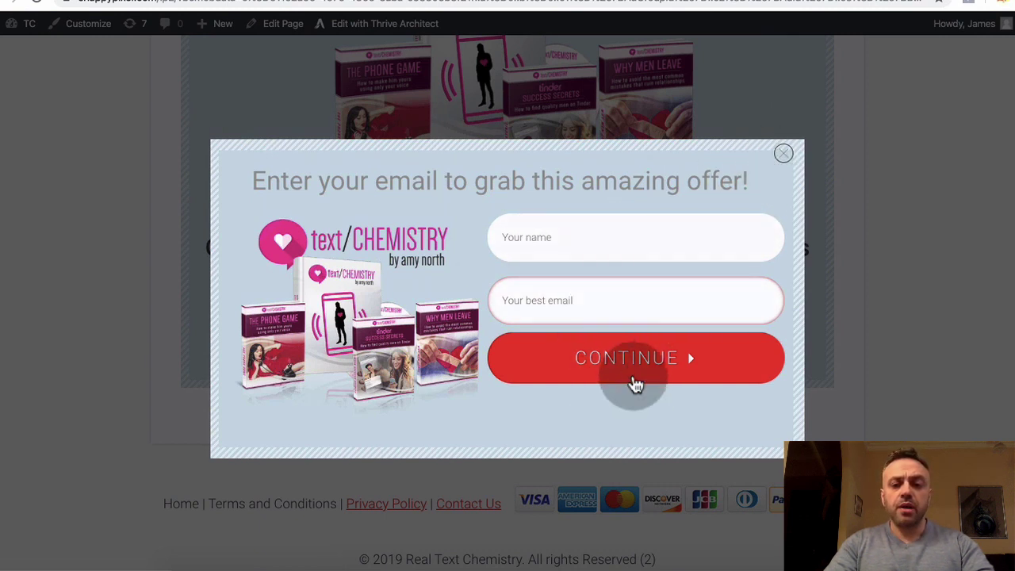
left_click(629, 380)
left_click(568, 312)
left_click(799, 157)
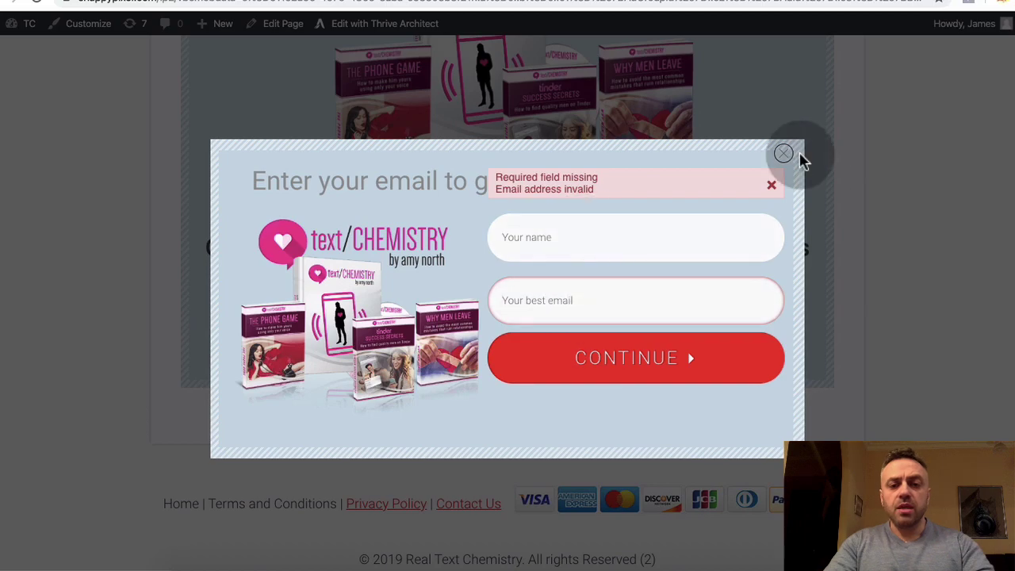
left_click(784, 155)
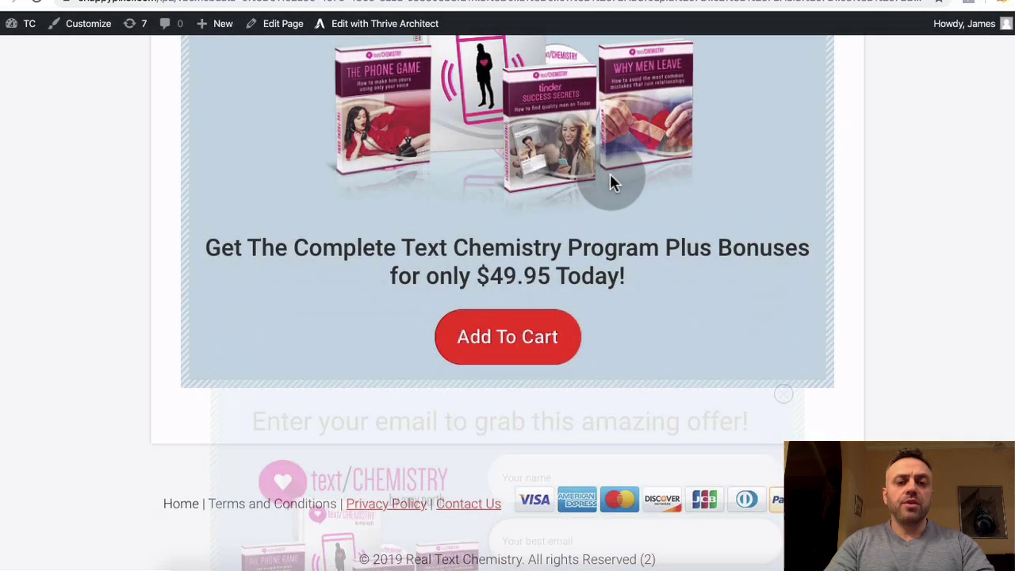
Step: Review the landing page's opening offer again and check its Add To Cart opt-in form twice, closing it each time
scroll(610, 182, "up", 20)
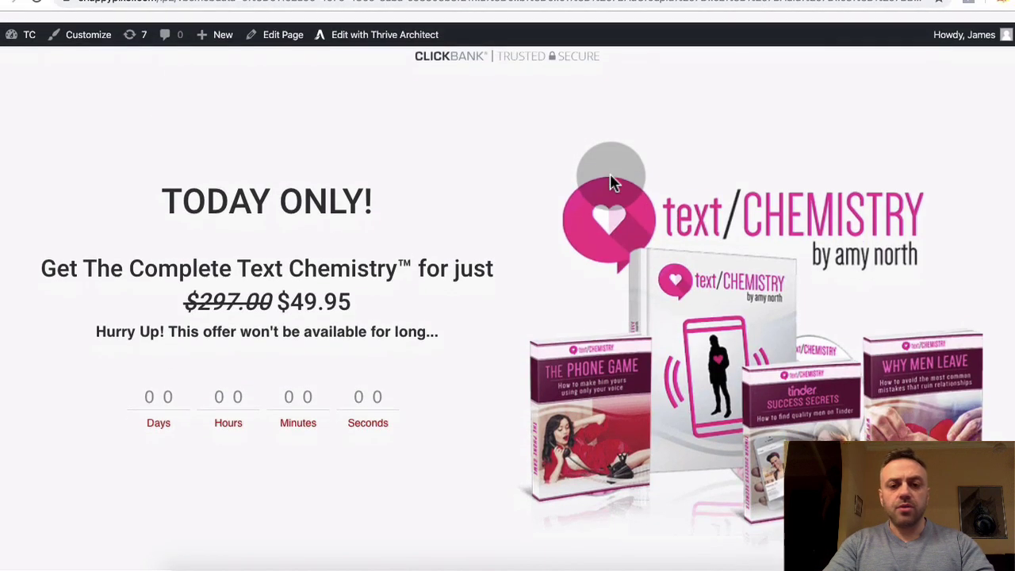
scroll(609, 183, "down", 5)
scroll(561, 198, "up", 5)
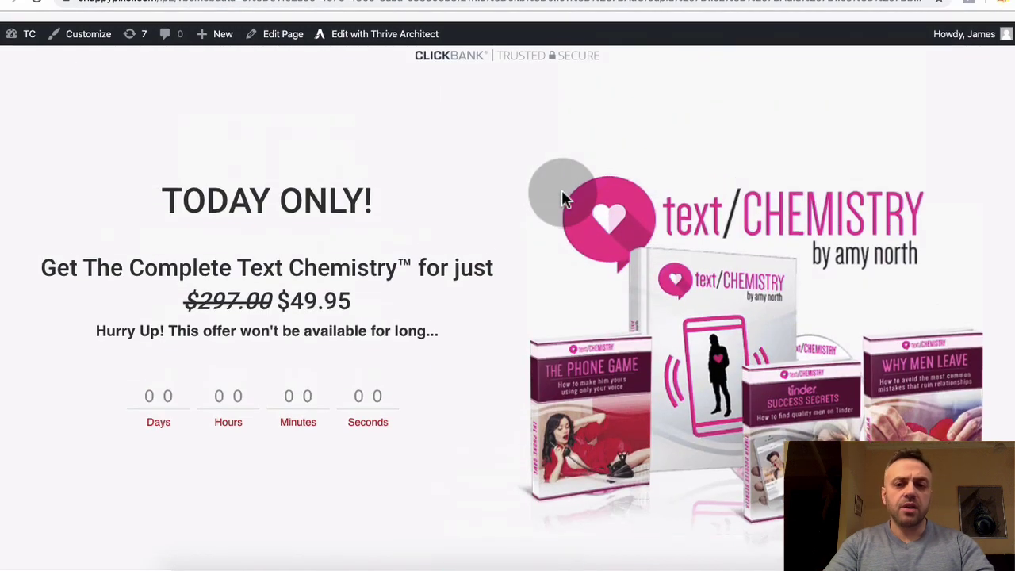
scroll(479, 353, "down", 3)
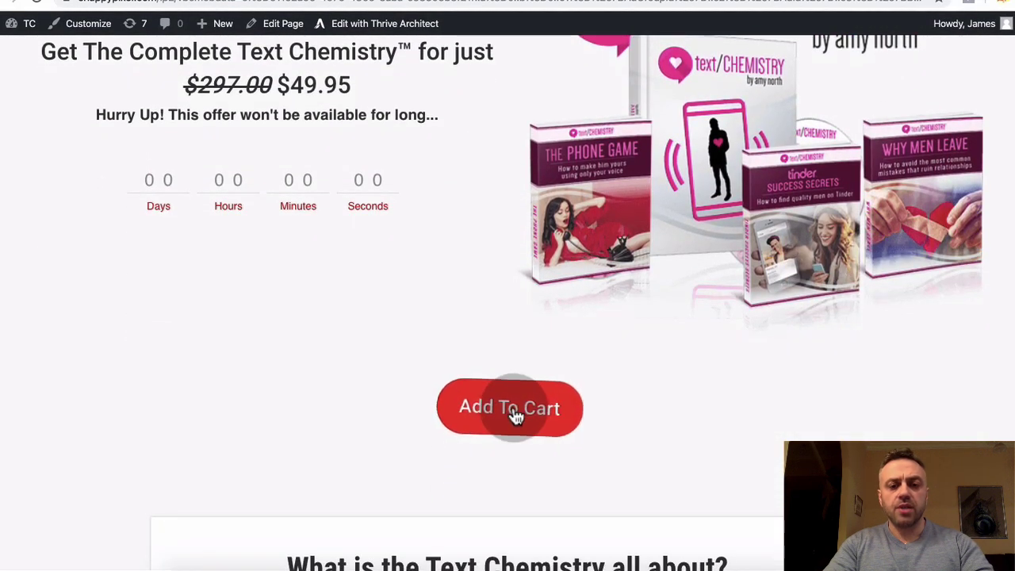
left_click(513, 412)
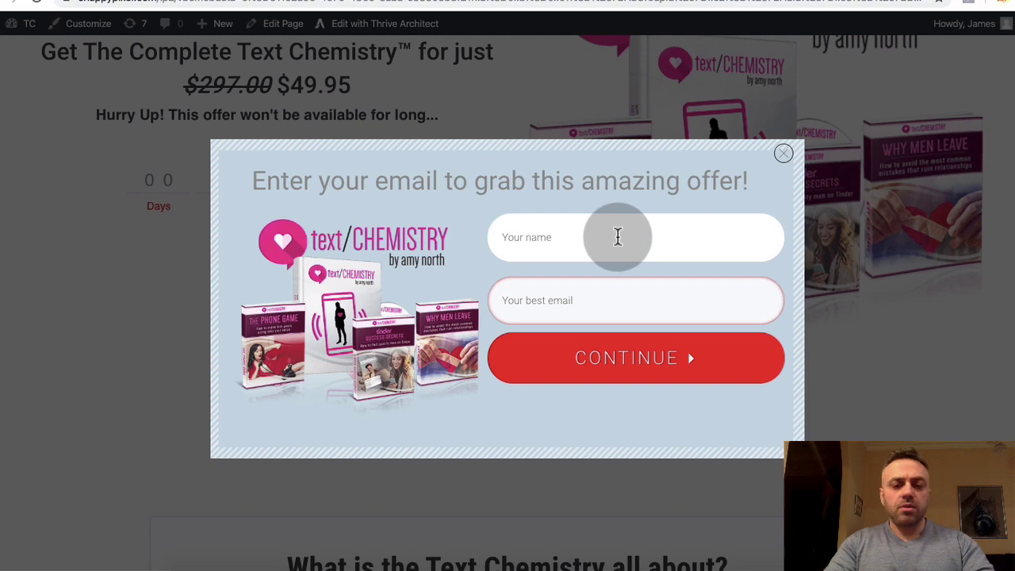
left_click(784, 155)
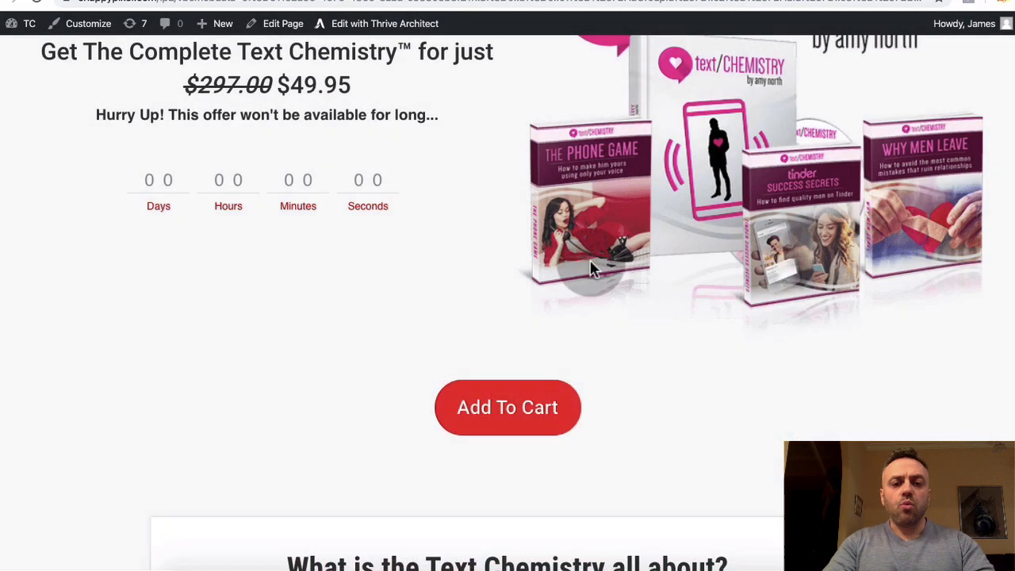
left_click(516, 407)
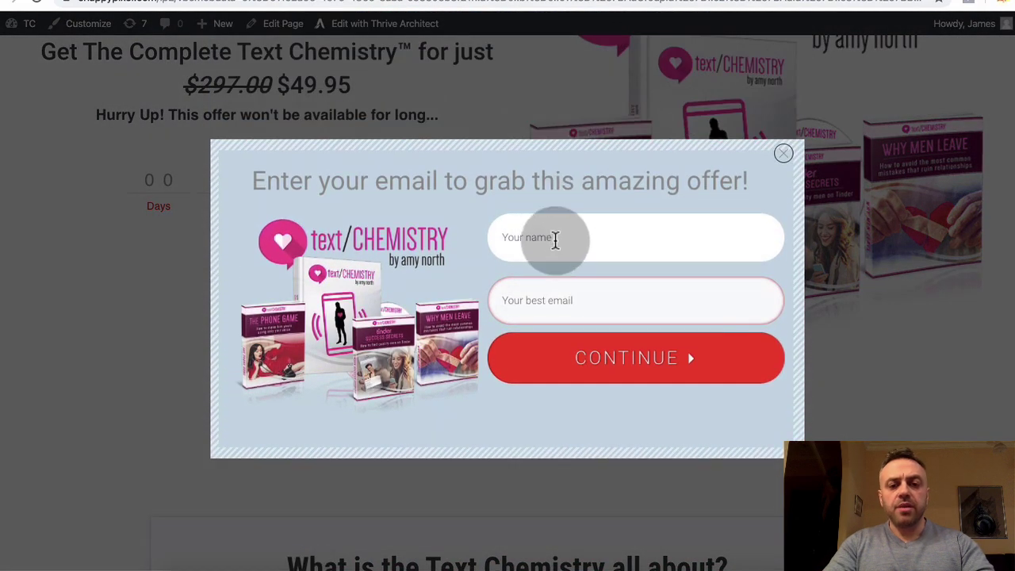
left_click(783, 154)
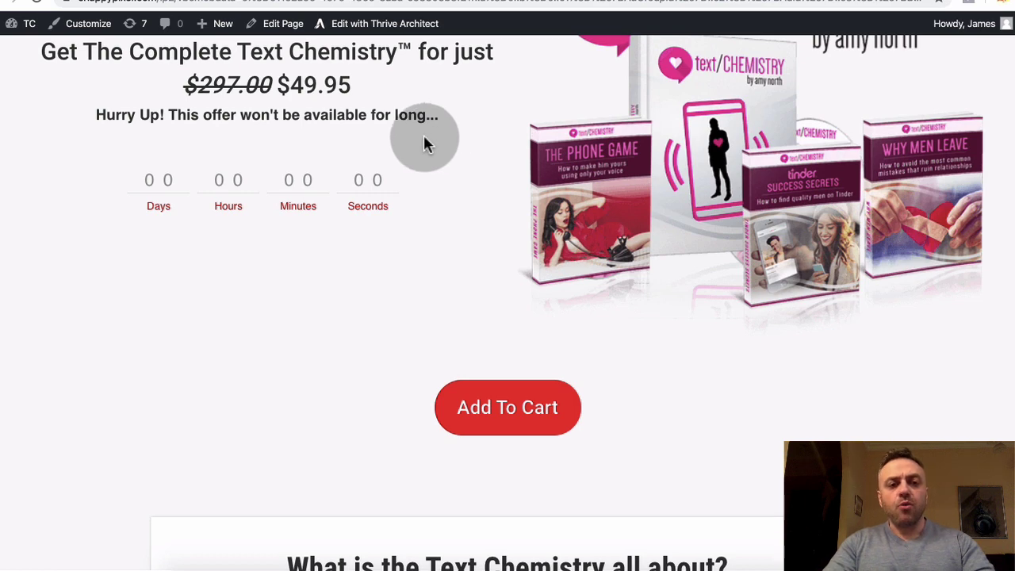
Step: Switch to the BeMob tracker and examine the details and parameters of the Bing traffic source, leaving them unedited
left_click(334, 1)
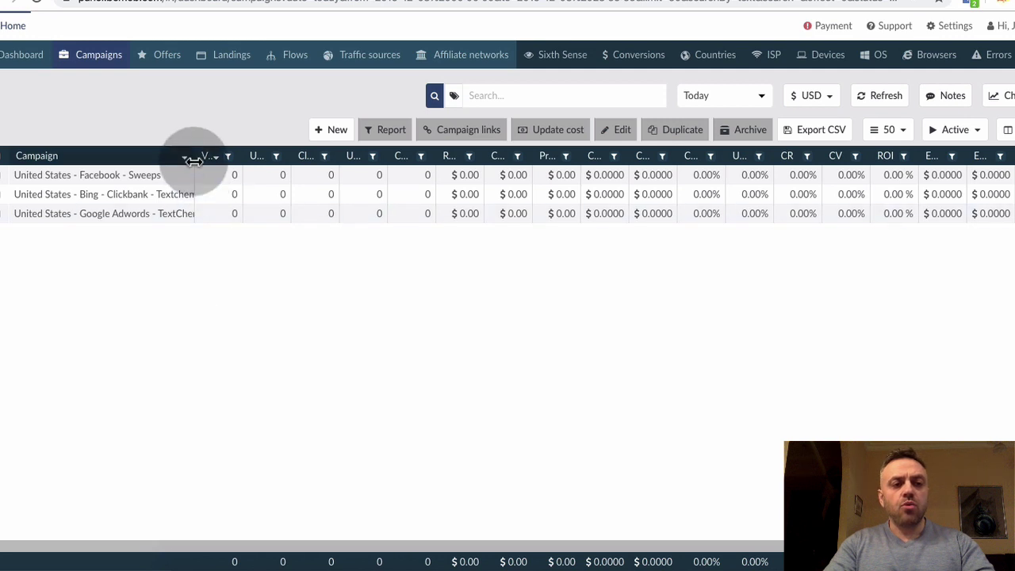
left_click(111, 68)
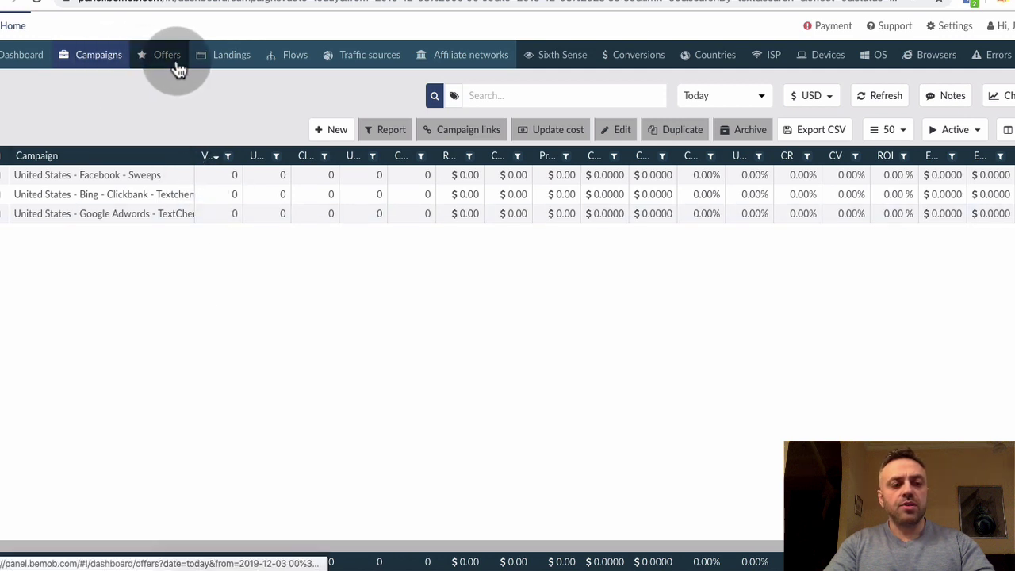
left_click(371, 64)
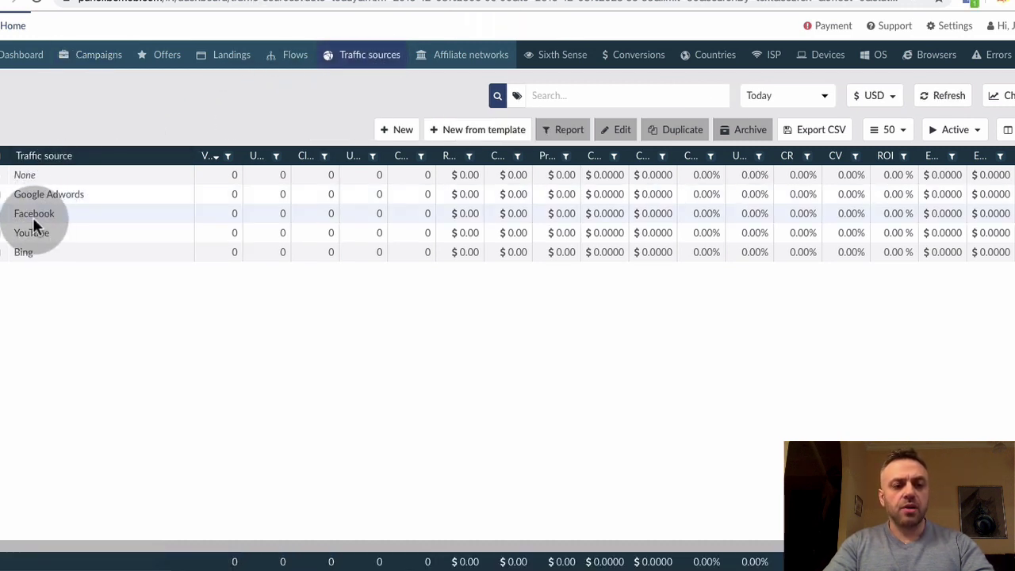
left_click(36, 252)
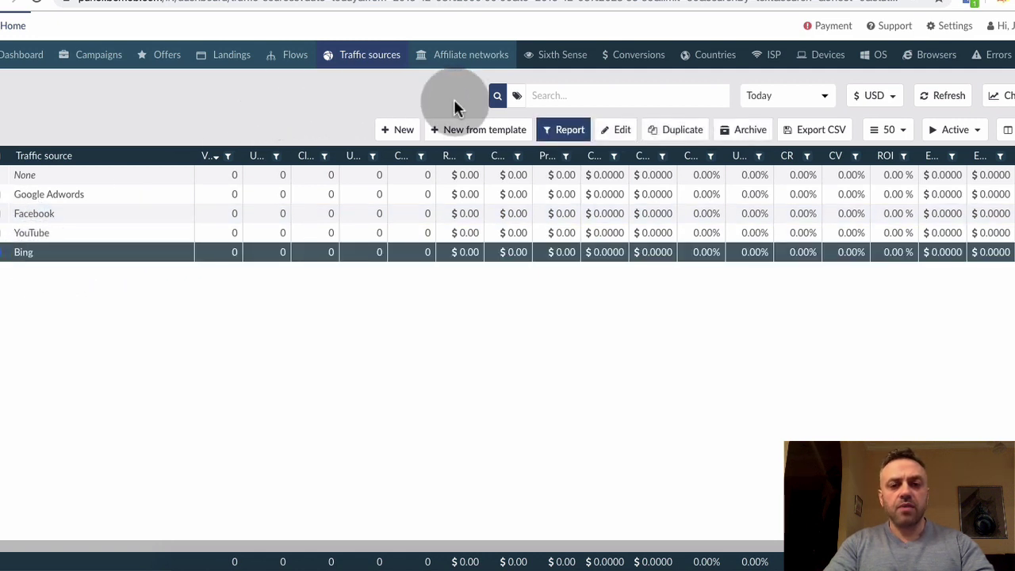
left_click(617, 130)
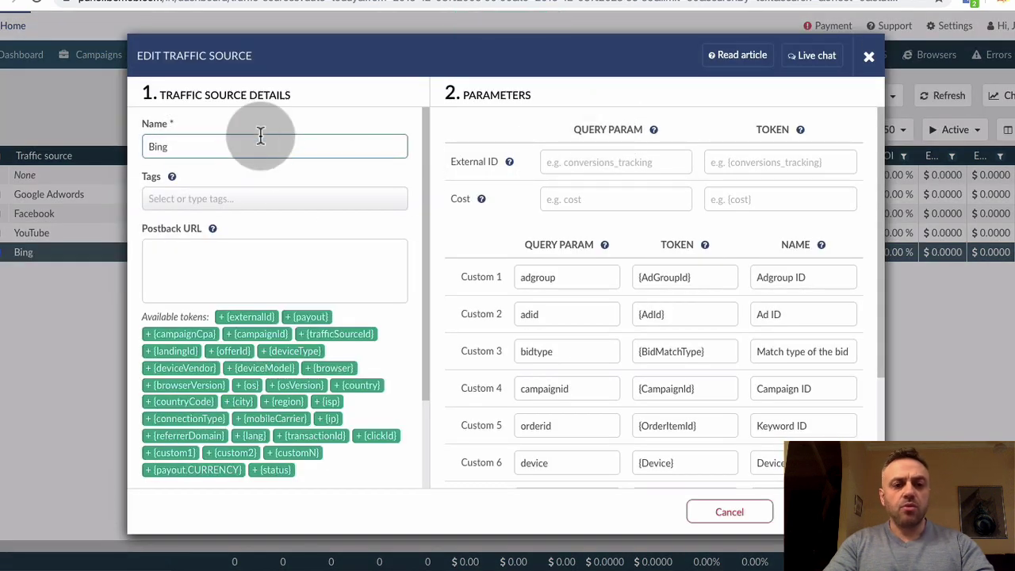
left_click(869, 60)
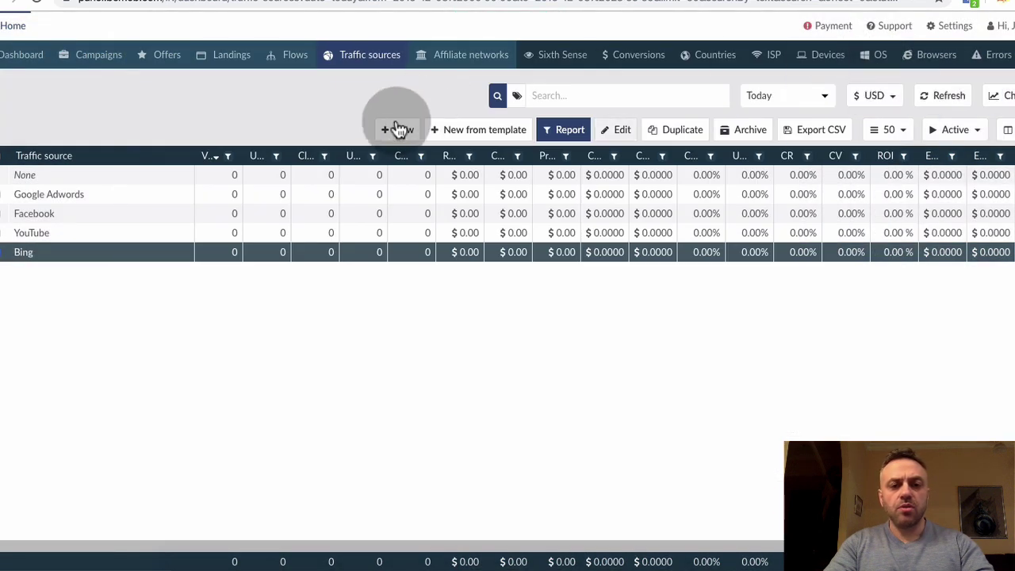
Step: Examine the parameters that the Bing template offers for a new traffic source, and discard the unsaved entry
left_click(471, 130)
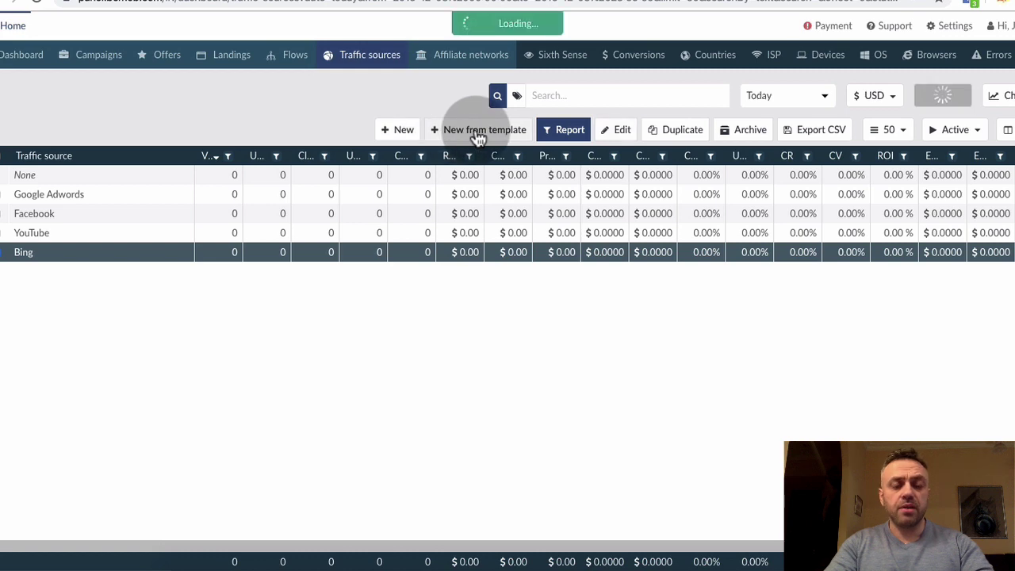
left_click(431, 93)
type("bing")
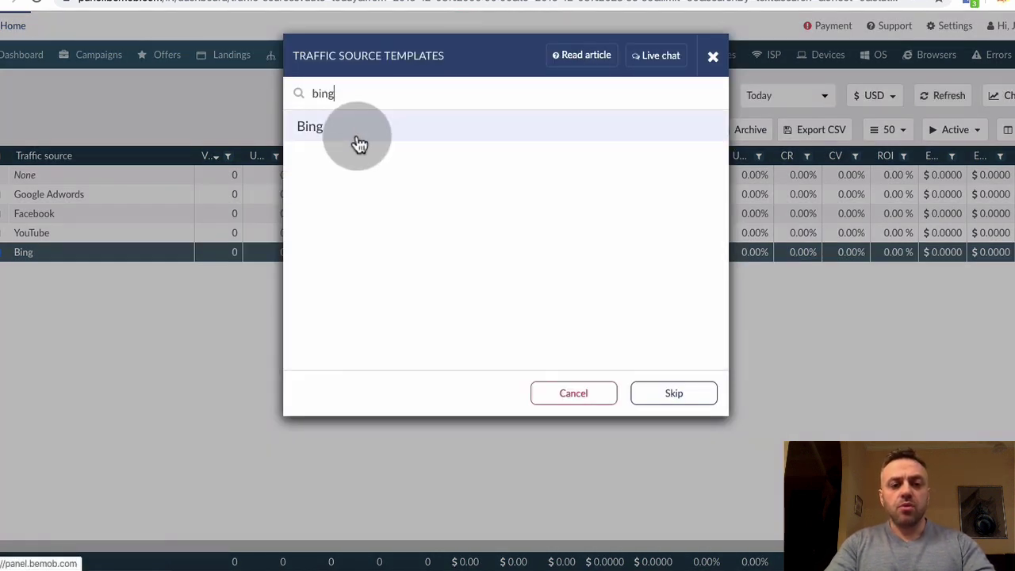
left_click(359, 143)
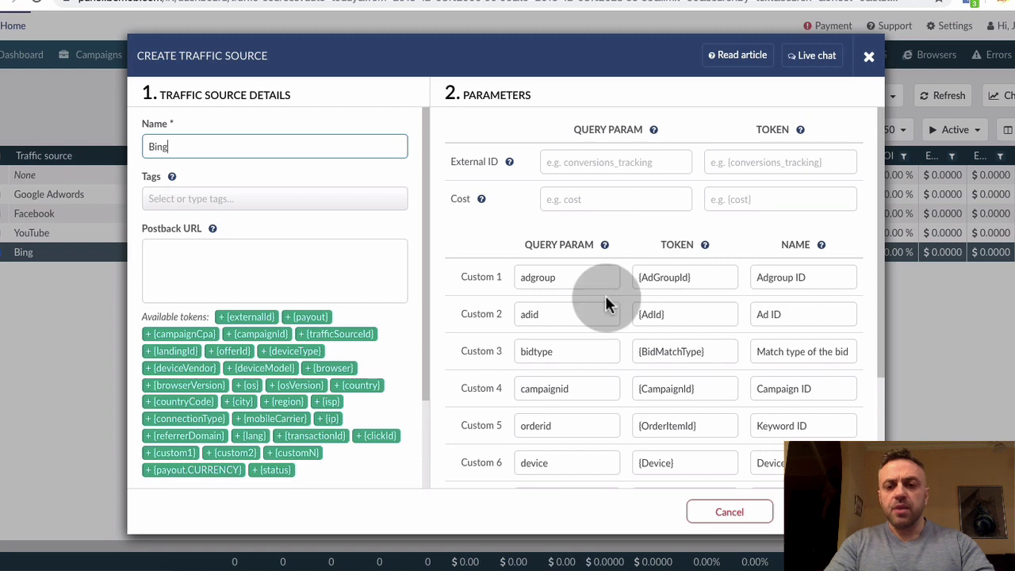
scroll(592, 328, "down", 2)
scroll(594, 336, "up", 2)
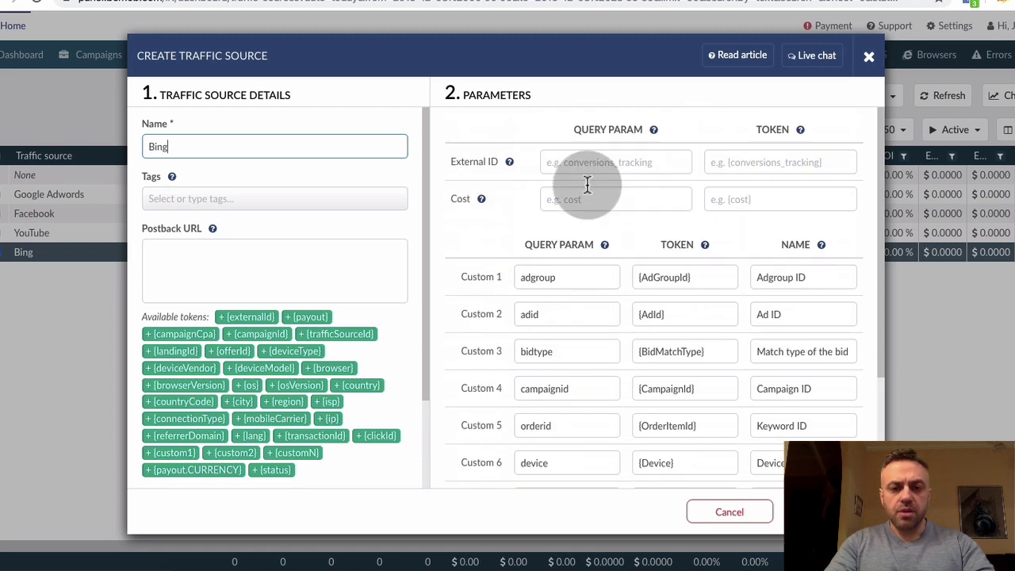
left_click(720, 512)
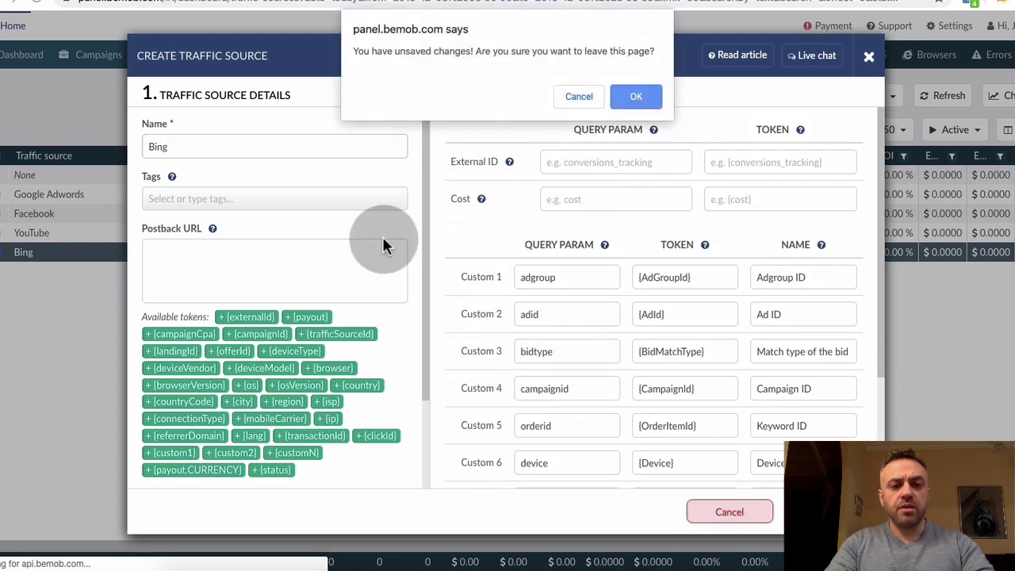
left_click(634, 96)
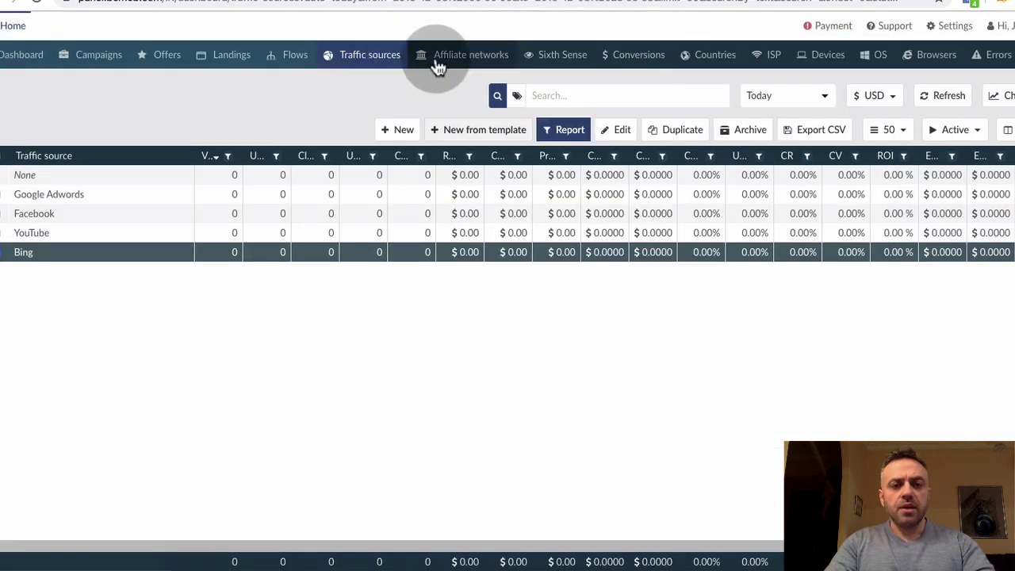
Step: Examine the postback settings of the ClickBank template for a new affiliate network, and cancel without saving
left_click(450, 64)
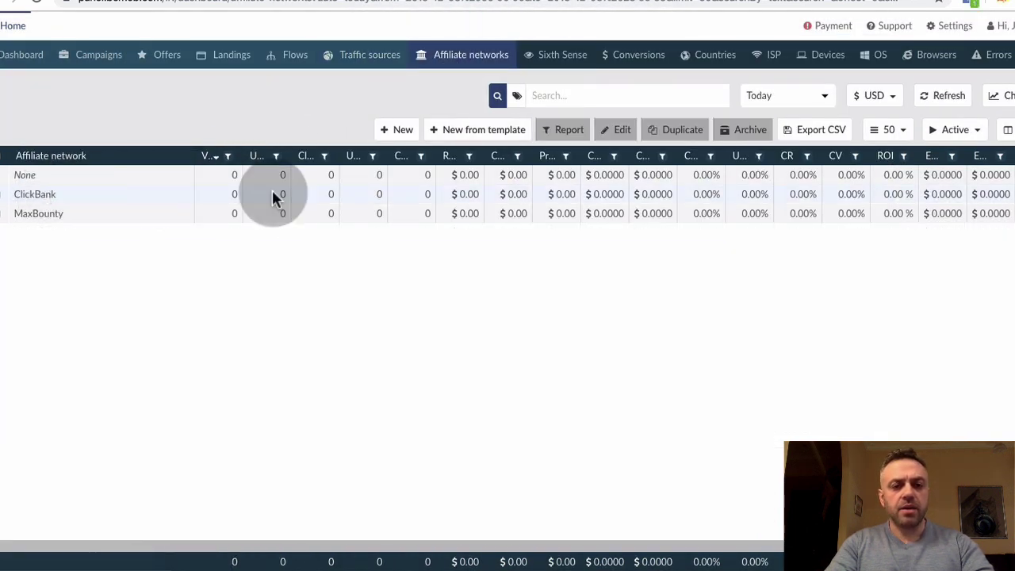
left_click(466, 136)
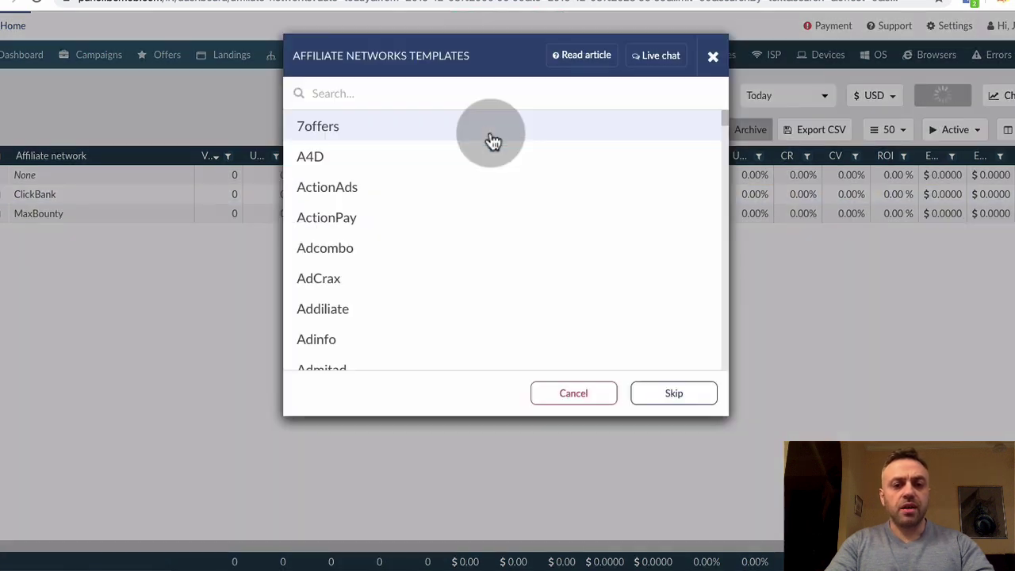
type("click")
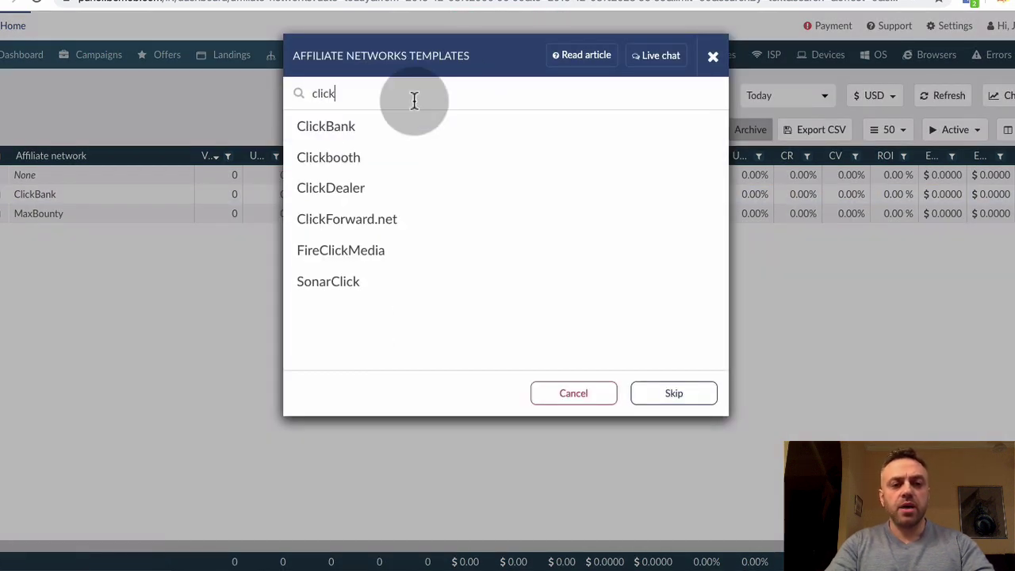
left_click(371, 144)
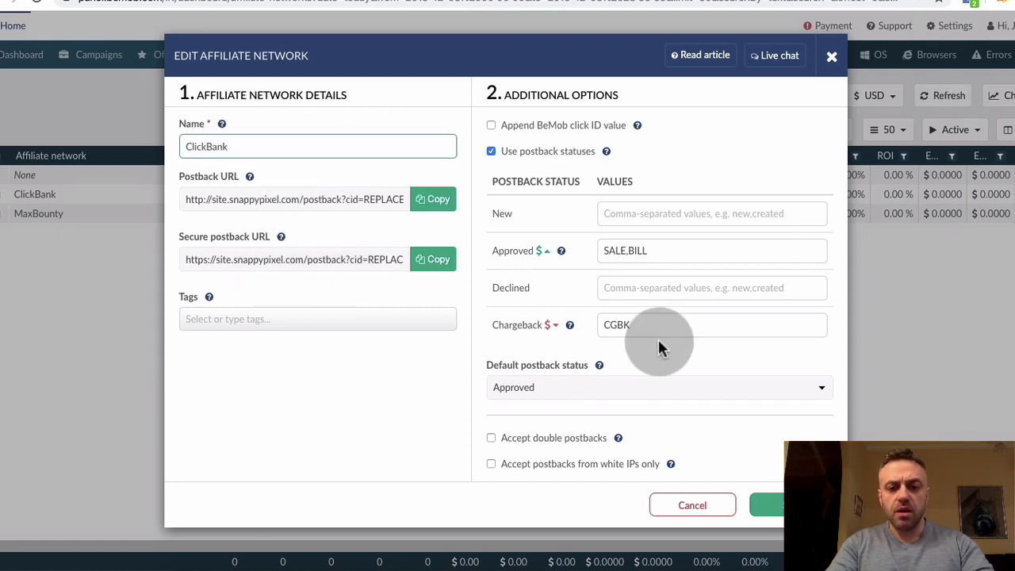
left_click(773, 514)
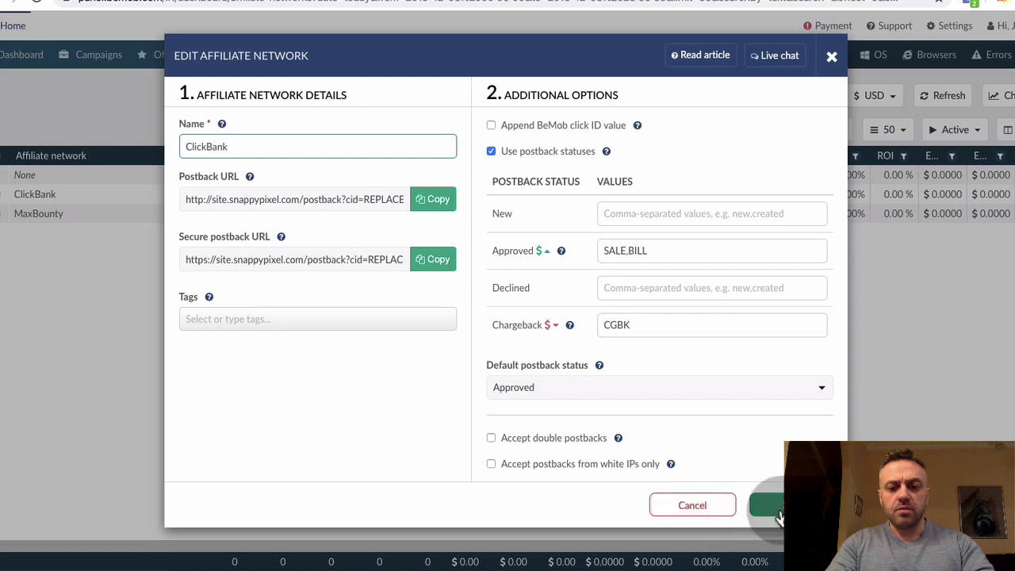
left_click(703, 509)
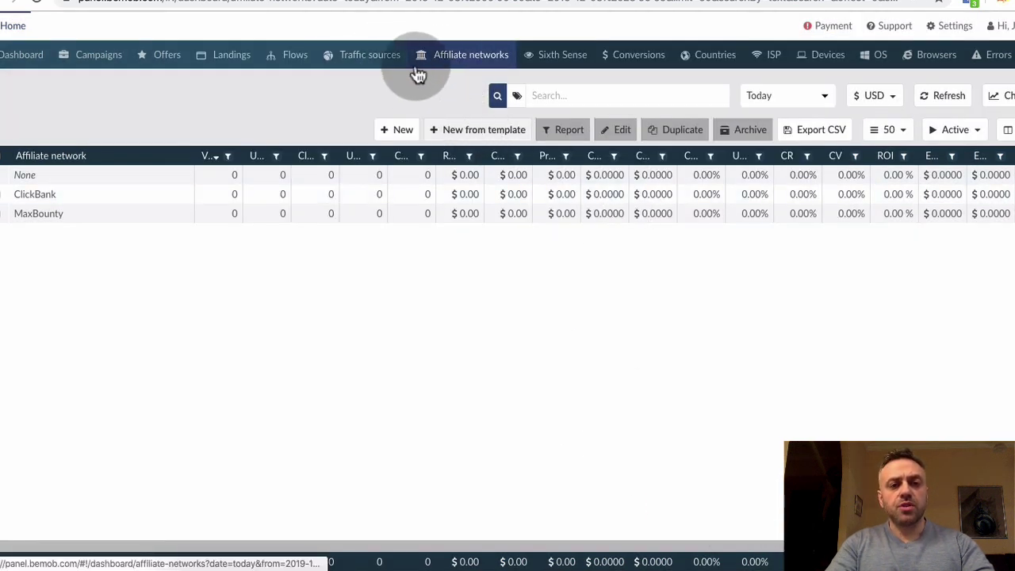
Step: Open the landings list in the tracker, sort it by landing name and look over the Text Chemistry landings
left_click(230, 64)
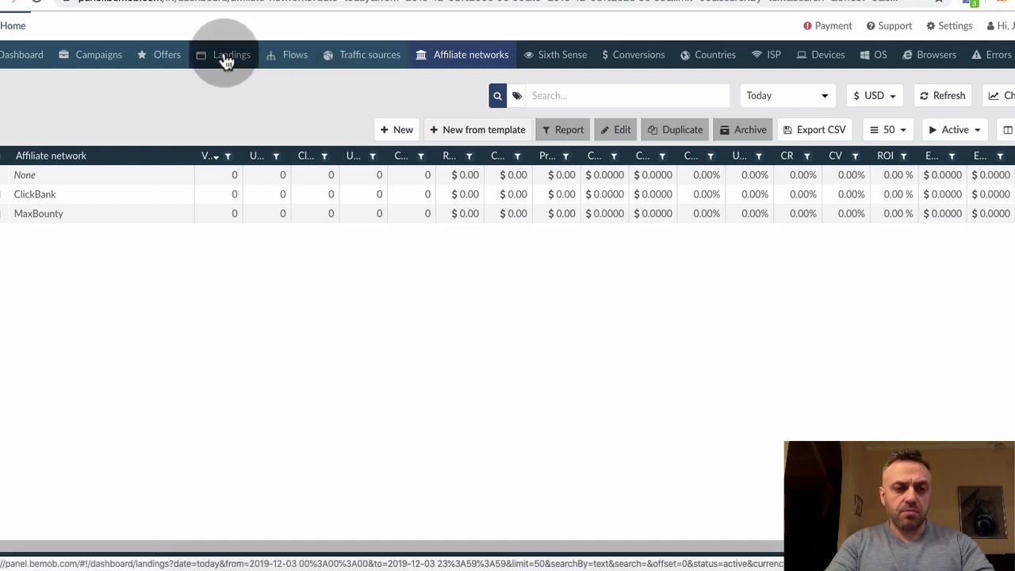
left_click(225, 60)
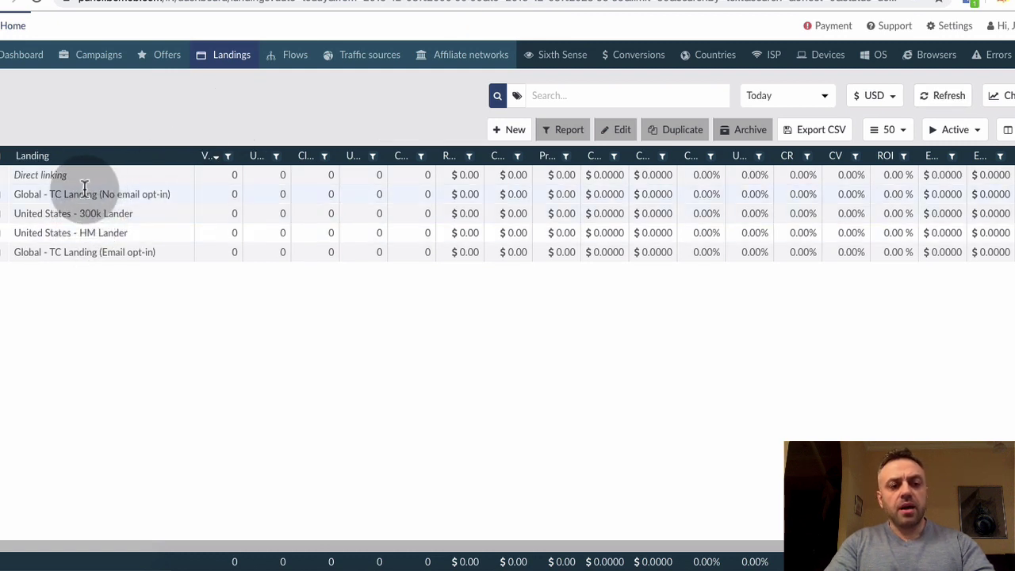
left_click(184, 163)
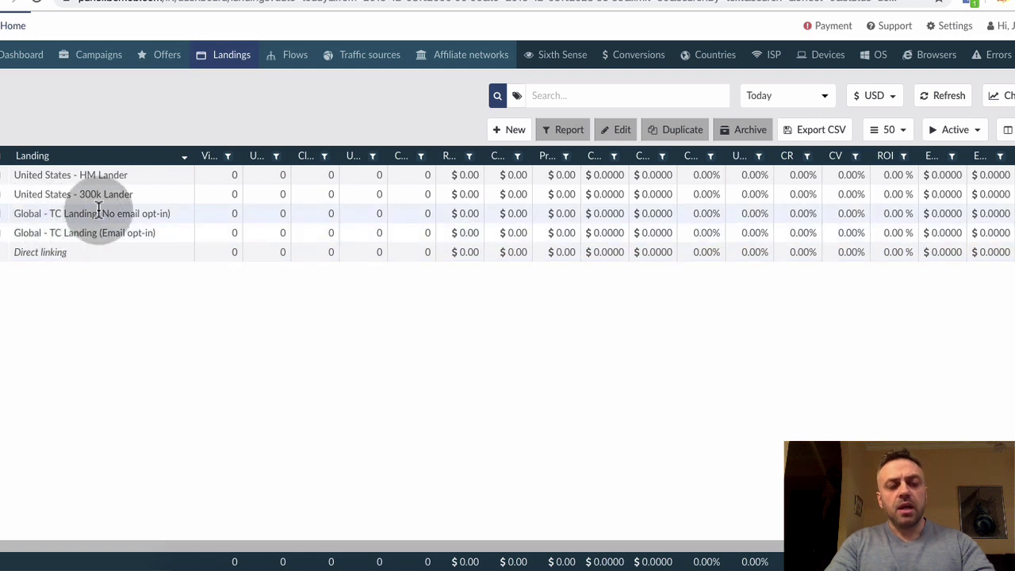
left_click(89, 219)
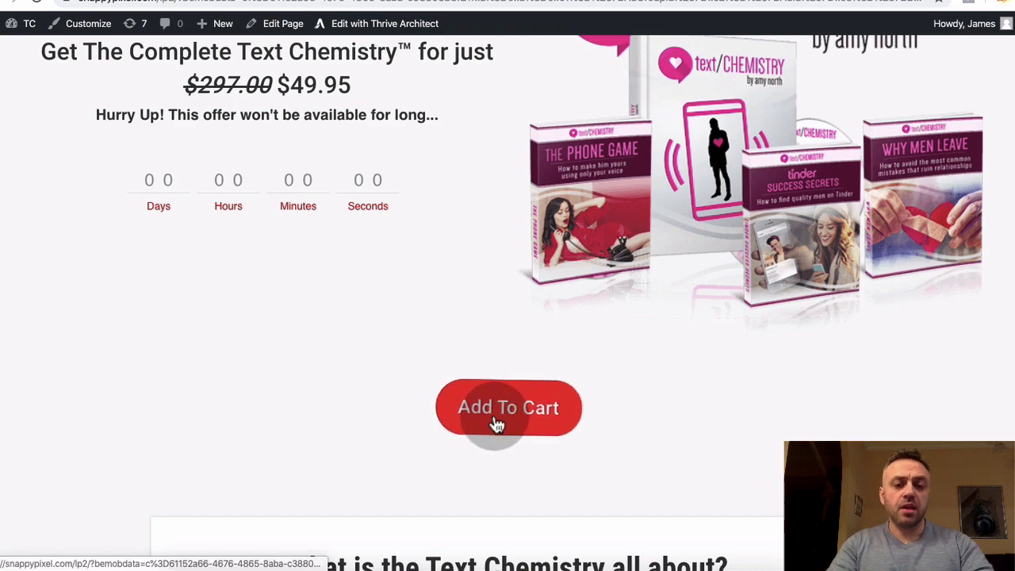
Step: Review the Text Chemistry landing page and its Add To Cart opt-in form, close the form and switch to PowerPoint
scroll(511, 414, "down", 6)
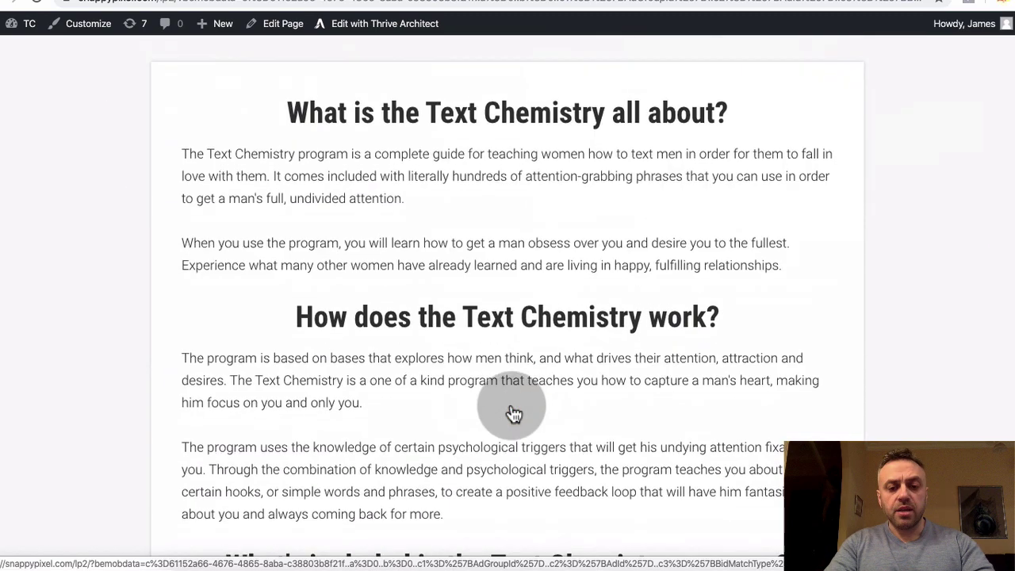
scroll(510, 415, "up", 8)
scroll(476, 396, "down", 4)
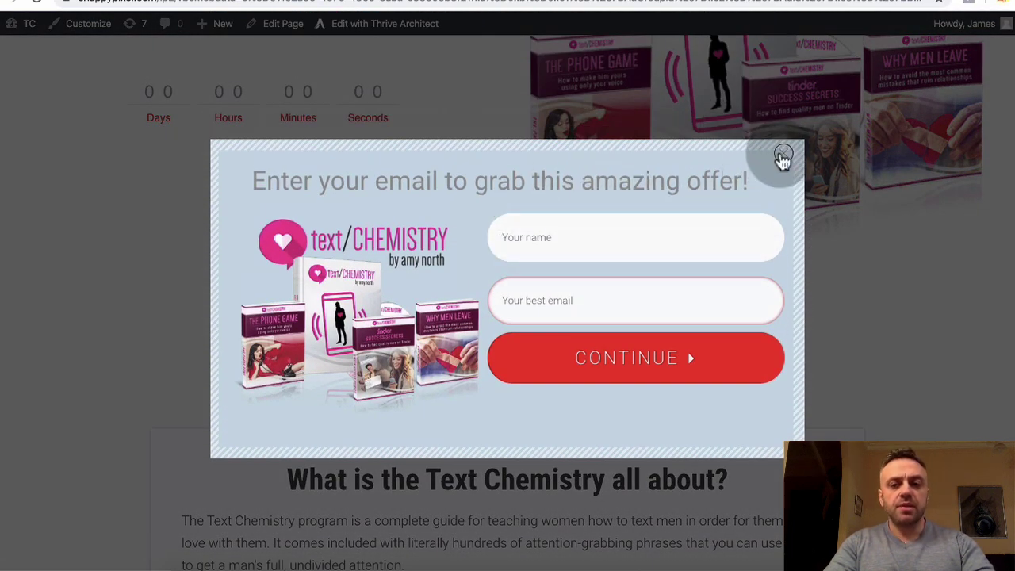
left_click(783, 153)
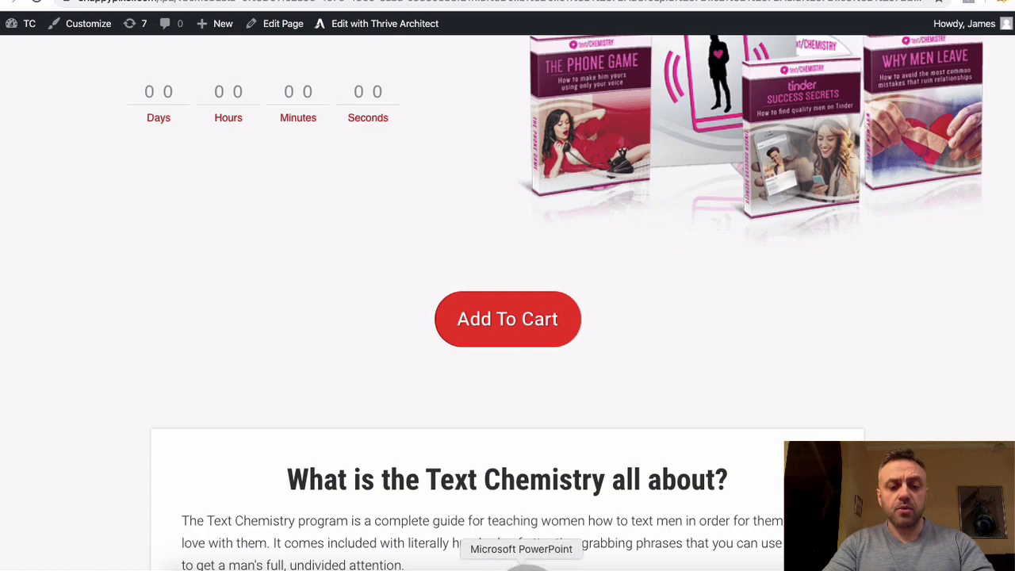
left_click(521, 562)
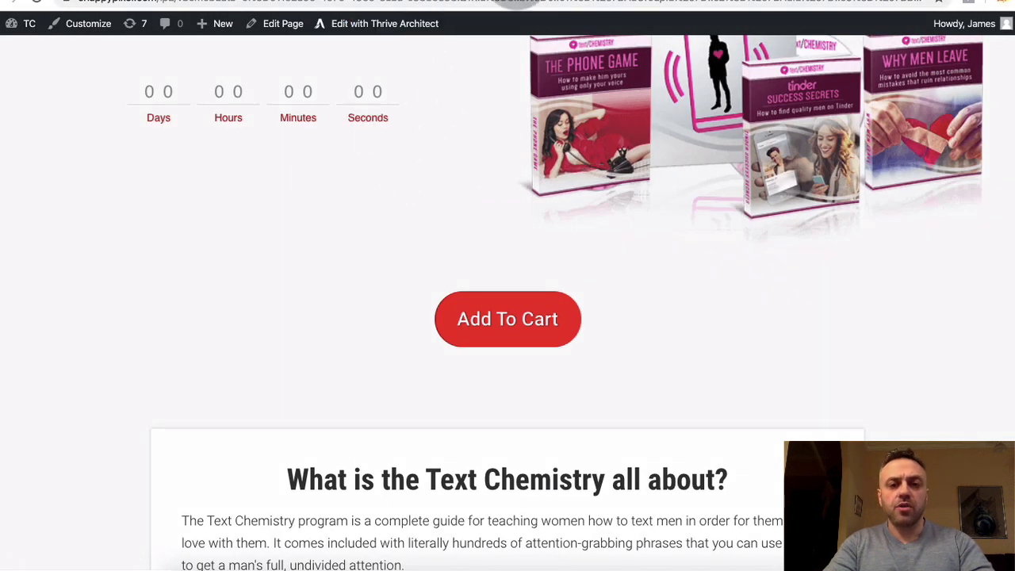
Step: Switch to the BeMob tracker and examine the settings of the TC Landing (No email opt-in) entry, closing it unedited
left_click(317, 2)
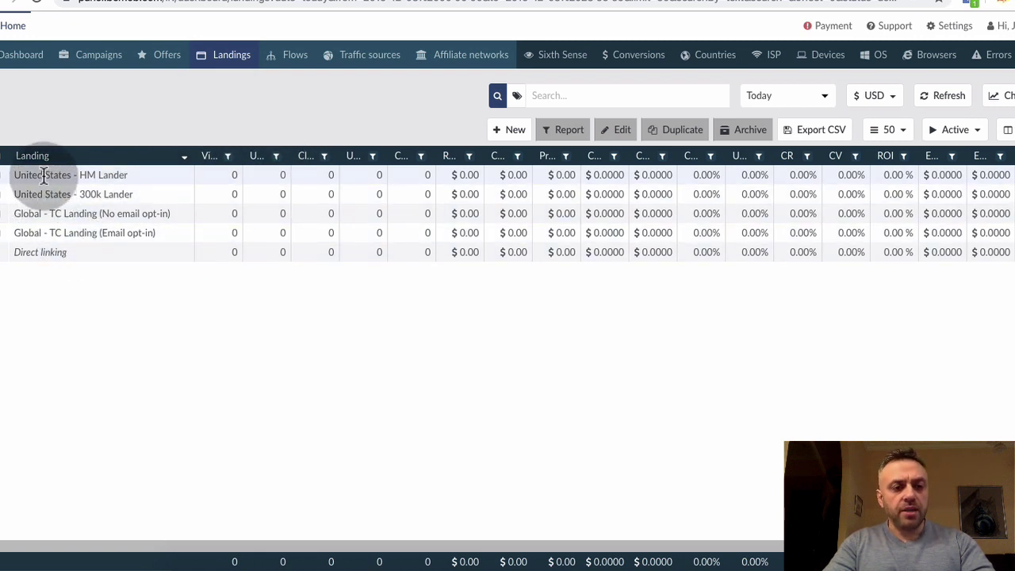
left_click(9, 214)
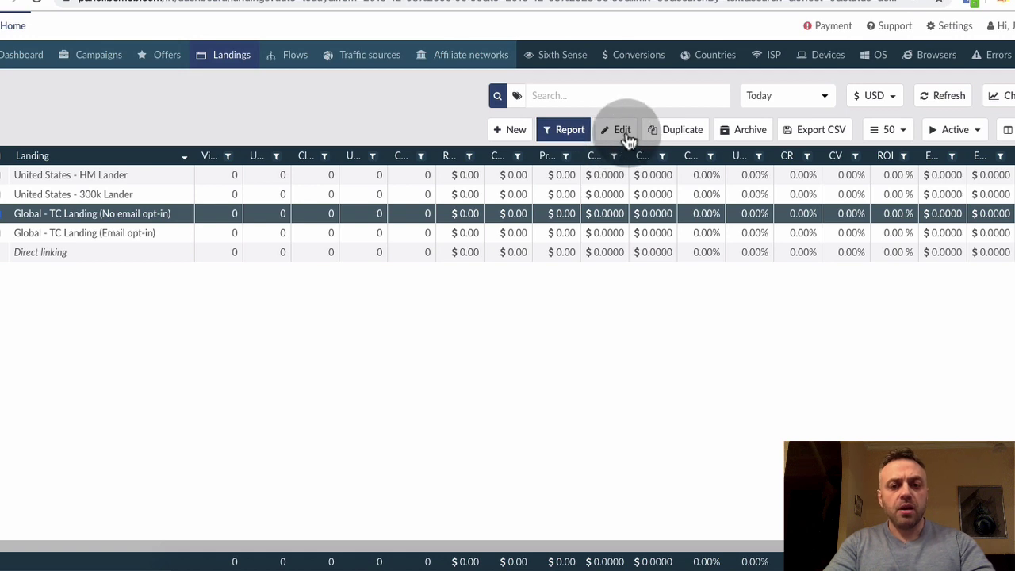
left_click(625, 136)
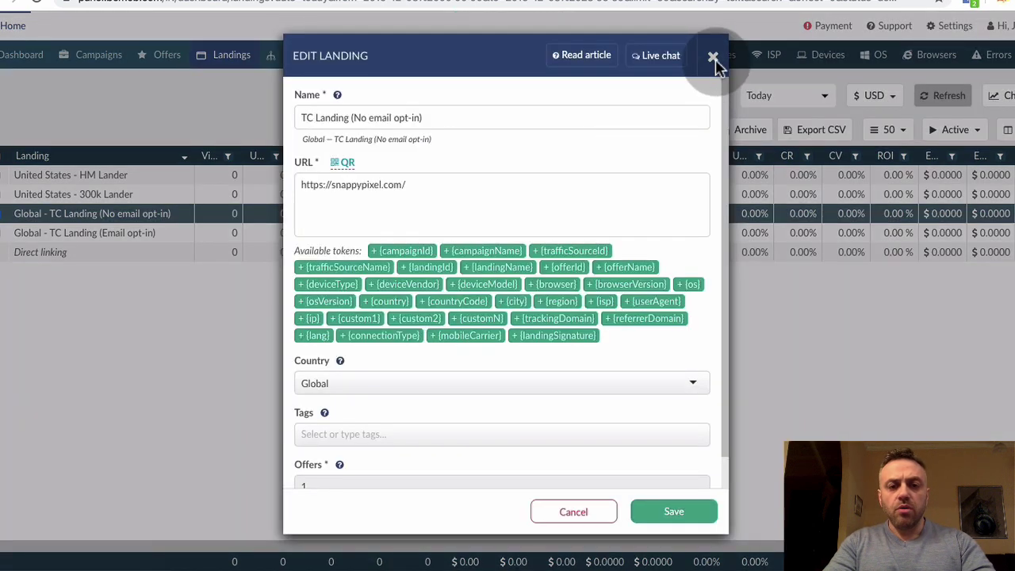
left_click(714, 61)
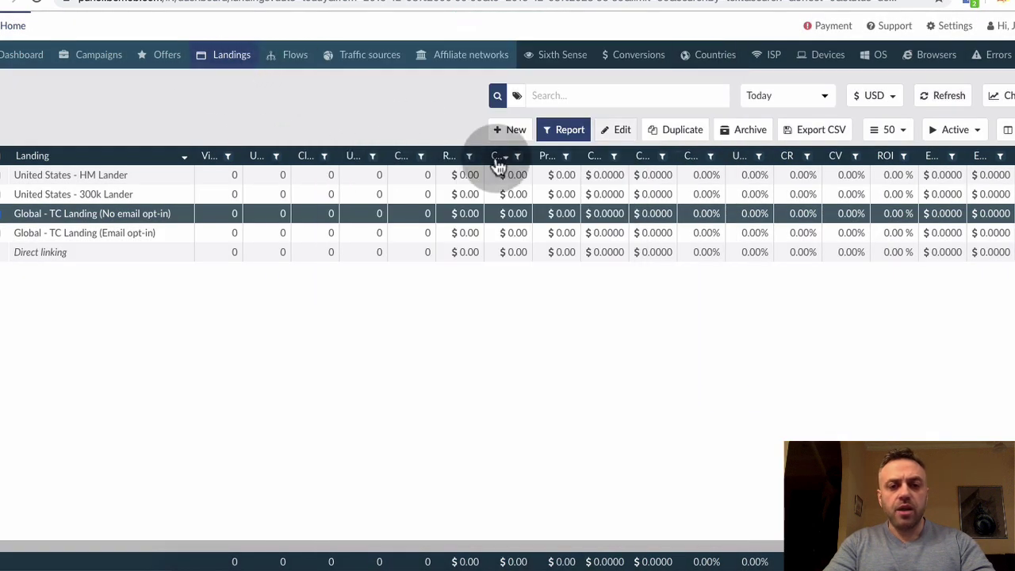
Step: Fill in a new landing named TC - Email Optin with country United States and 1 offer, and discard it without saving
left_click(514, 131)
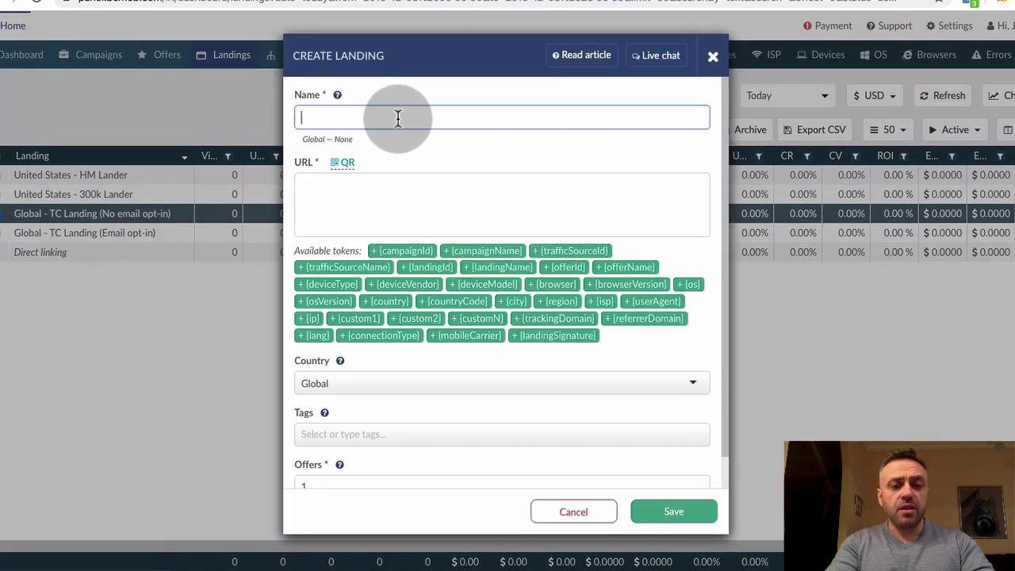
type("em")
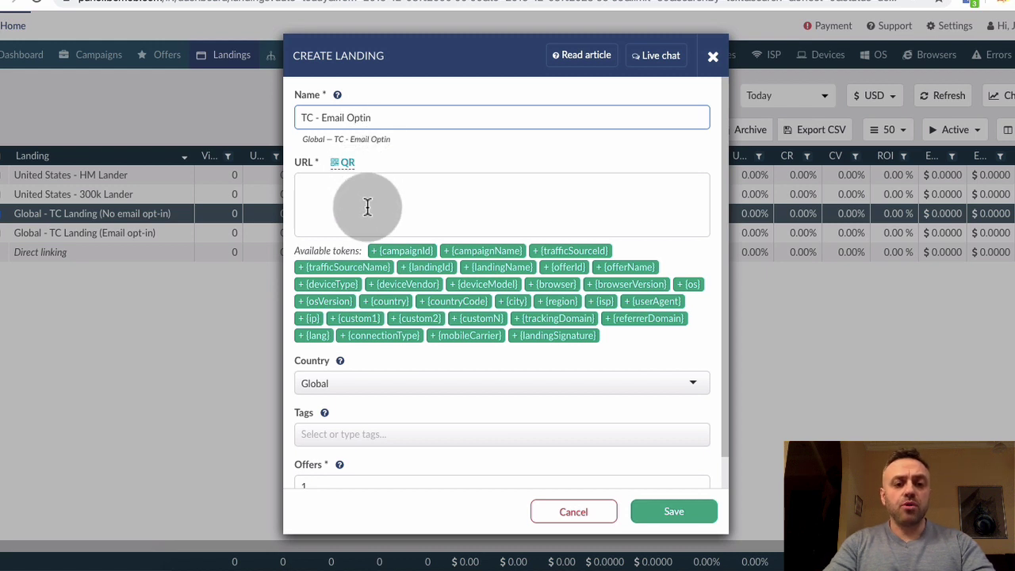
left_click(333, 199)
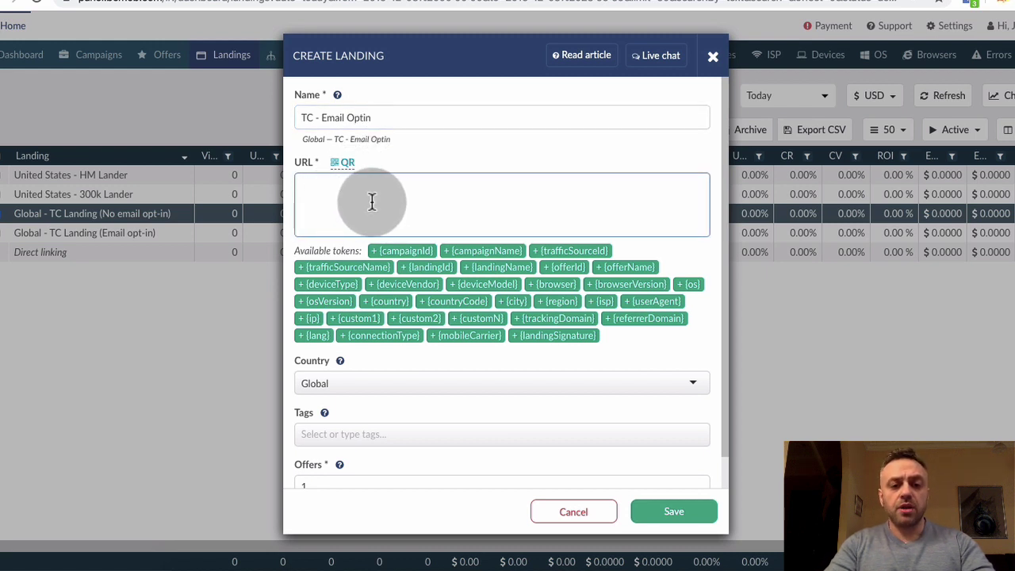
left_click(363, 386)
type("unit")
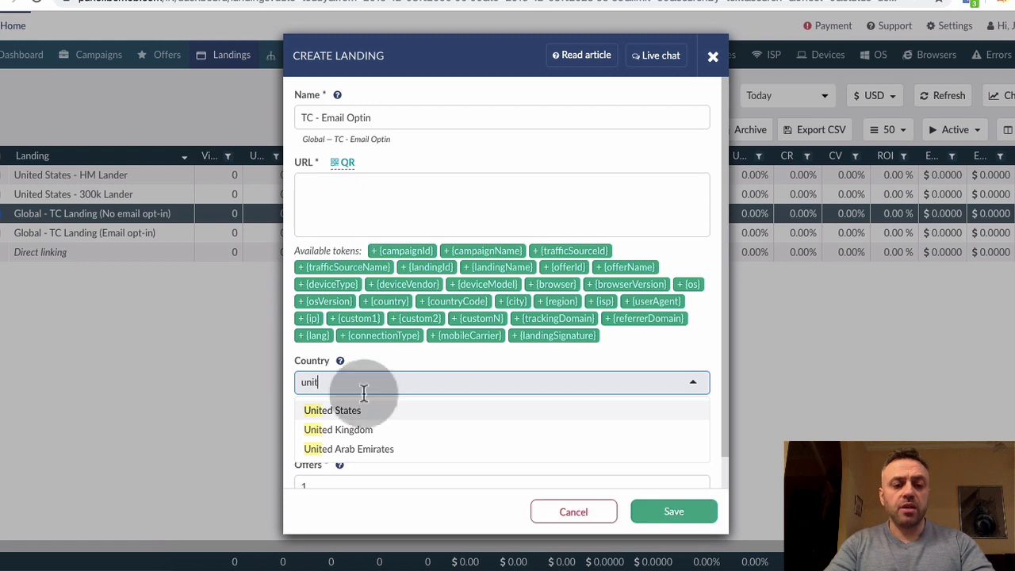
left_click(368, 413)
scroll(340, 431, "down", 1)
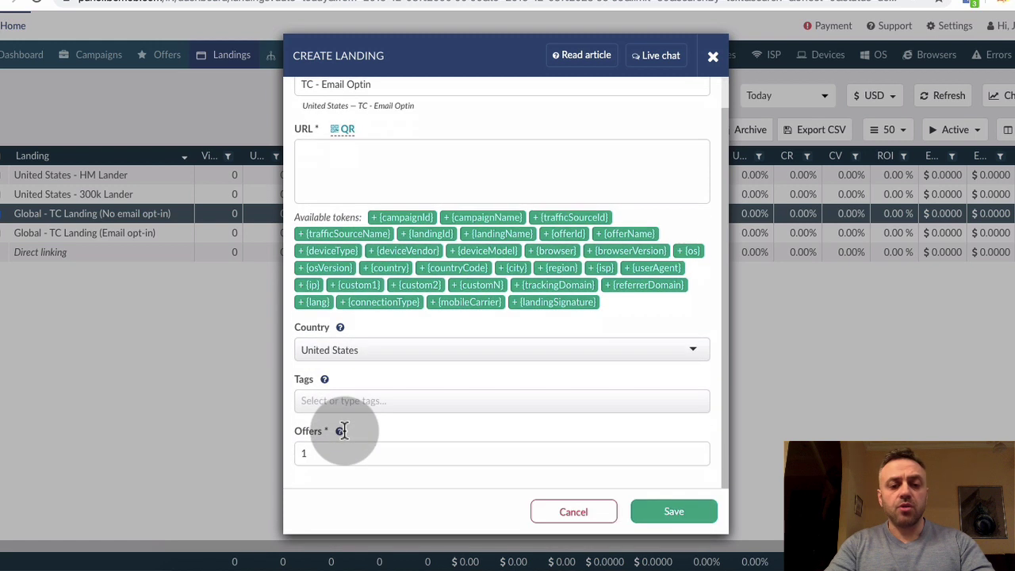
left_click(305, 453)
type("1")
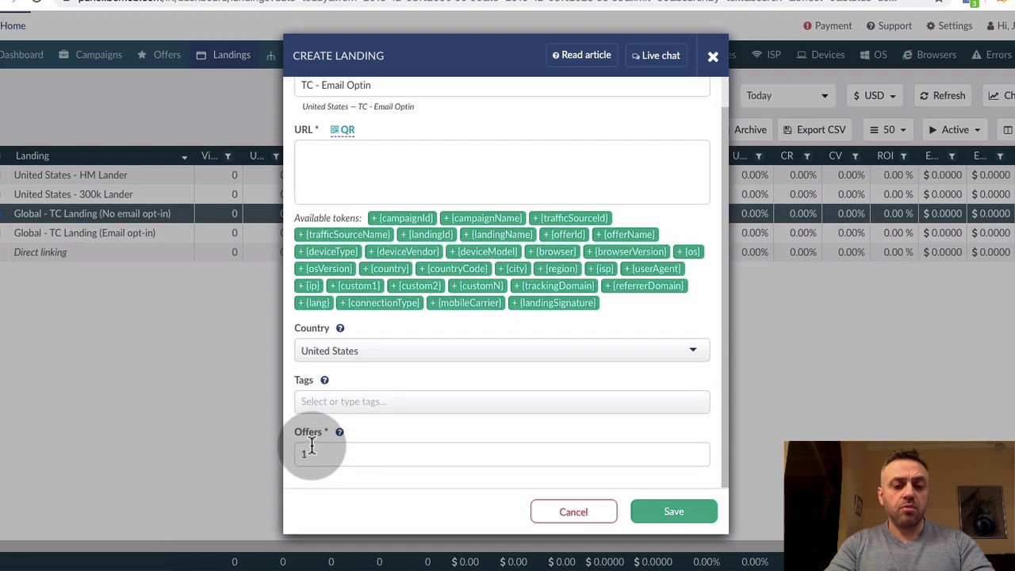
scroll(321, 459, "up", 1)
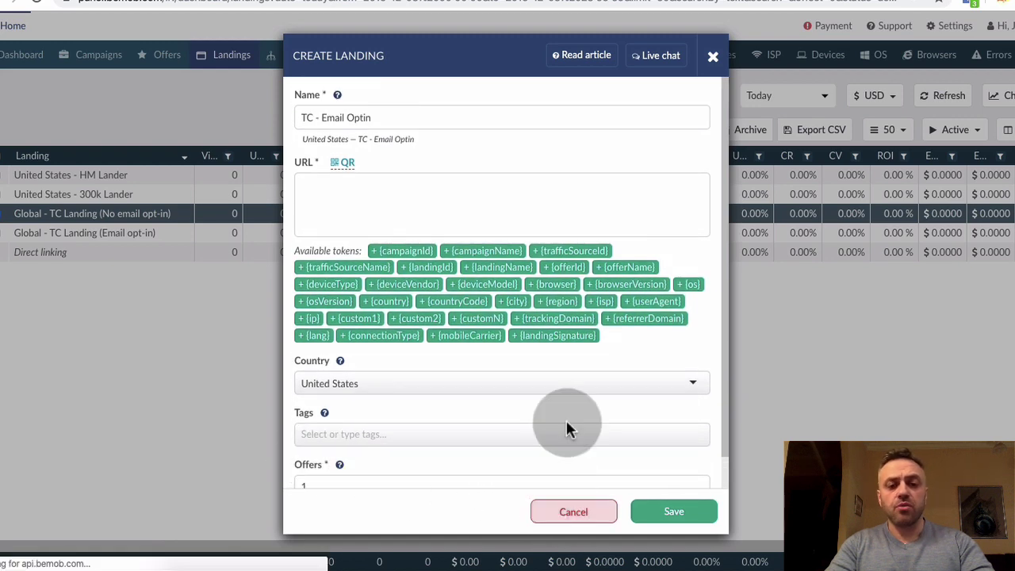
left_click(634, 95)
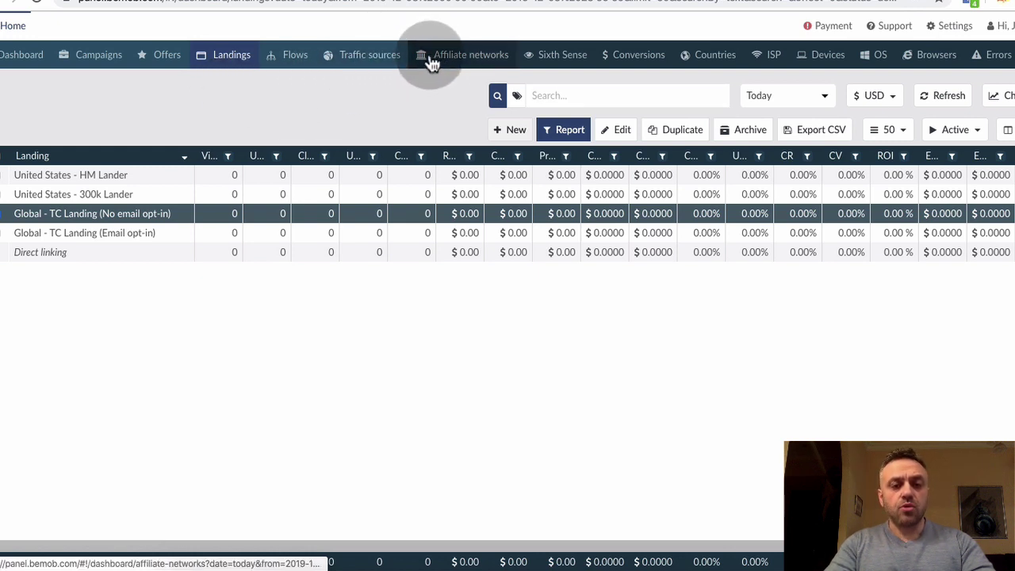
Step: Select the TC - Offer Homepage (VSL) offer in the tracker, and check the landing page's Add To Cart opt-in form
left_click(181, 64)
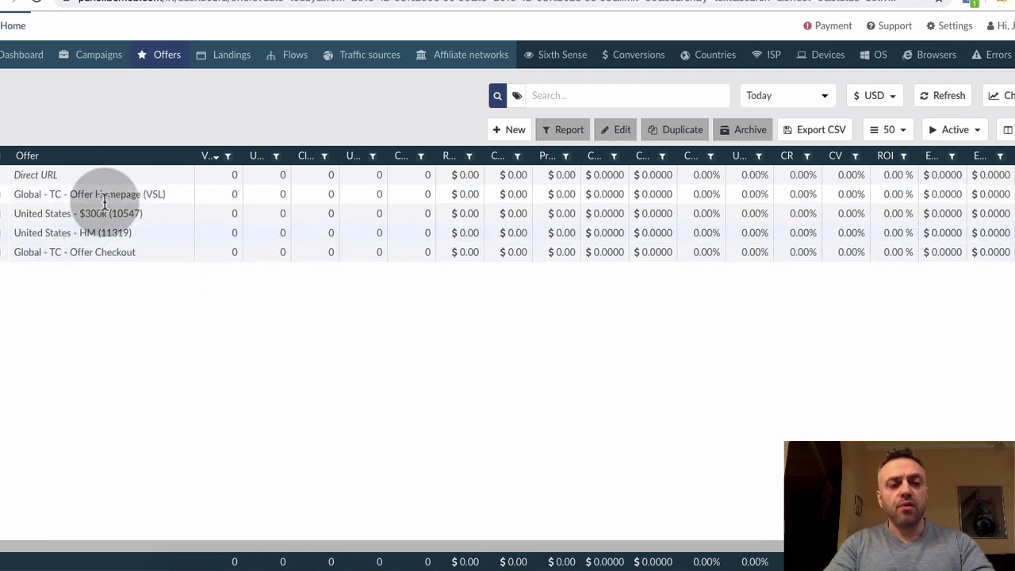
left_click(98, 194)
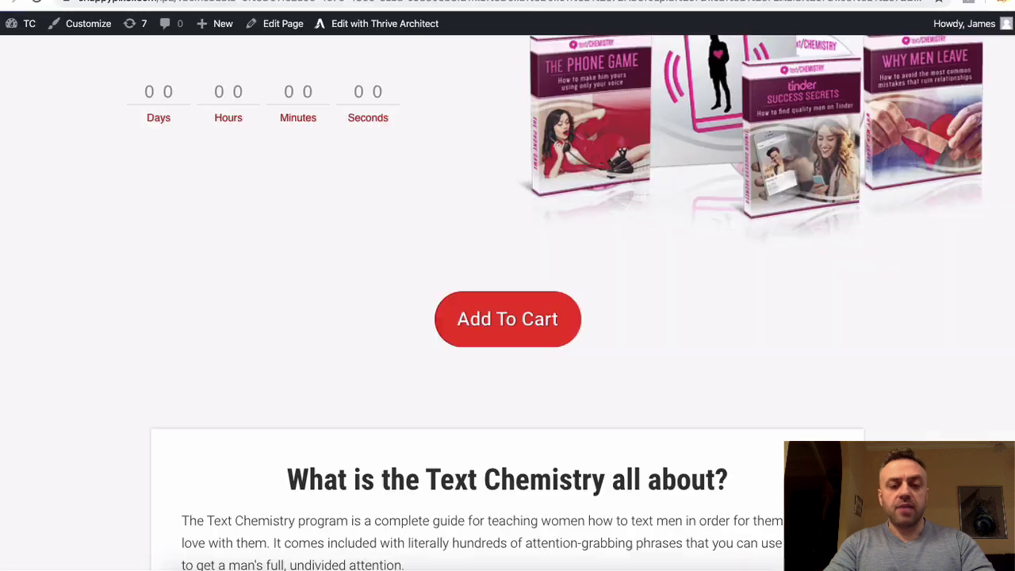
left_click(518, 320)
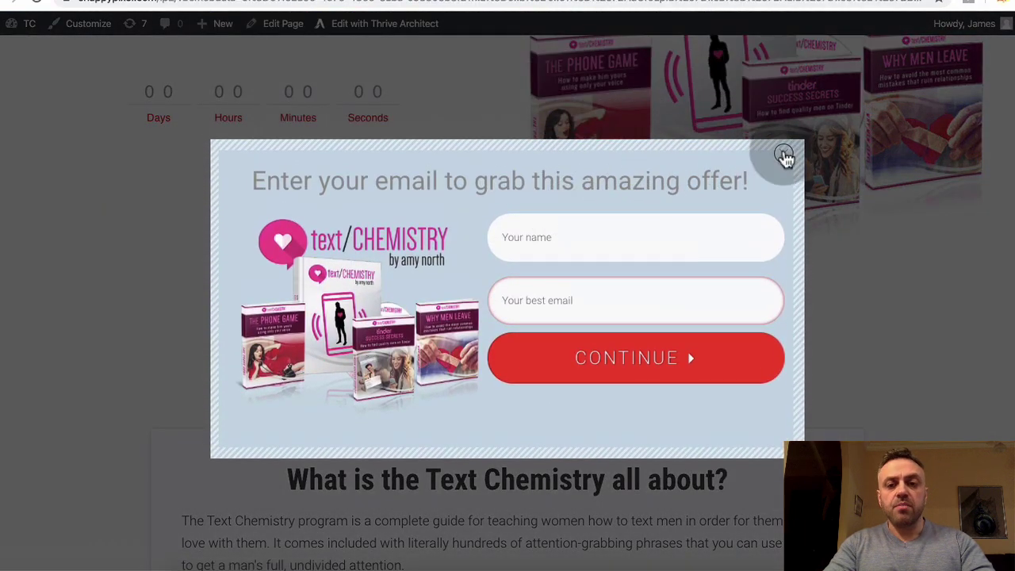
left_click(783, 153)
Step: View the Text Chemistry affiliate page and review the opening of the product's text sales letter
left_click(580, 0)
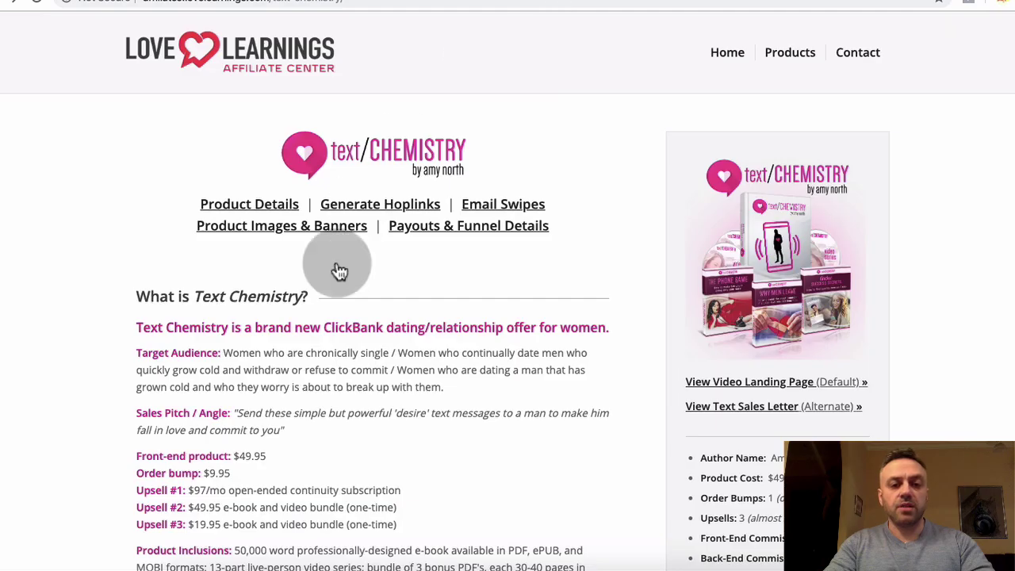
left_click(668, 2)
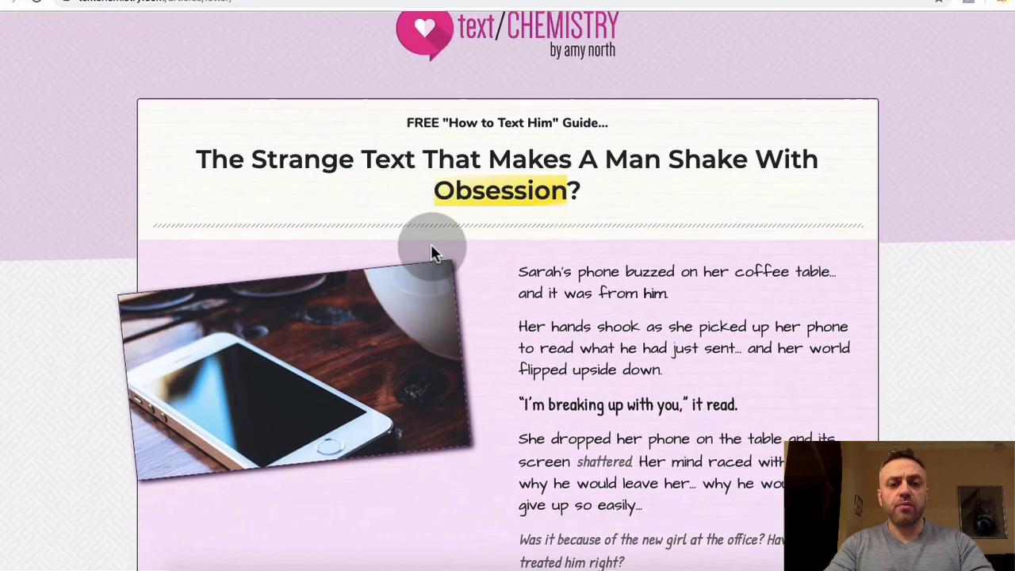
scroll(431, 248, "down", 3)
scroll(430, 249, "up", 3)
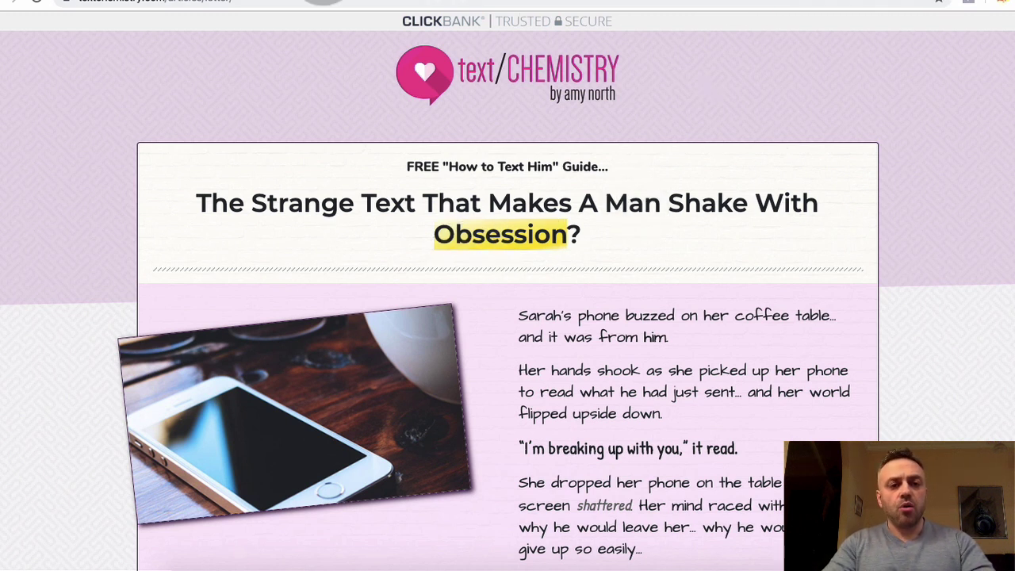
Step: Select the TC - Offer Checkout offer in the tracker, and review the landing page's product description and opening offer
left_click(321, 0)
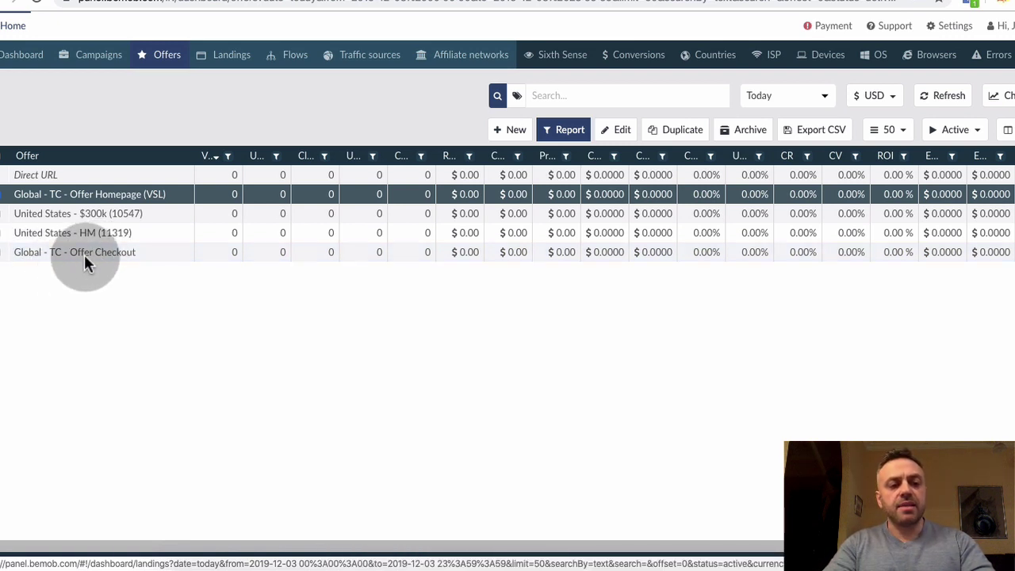
left_click(56, 251)
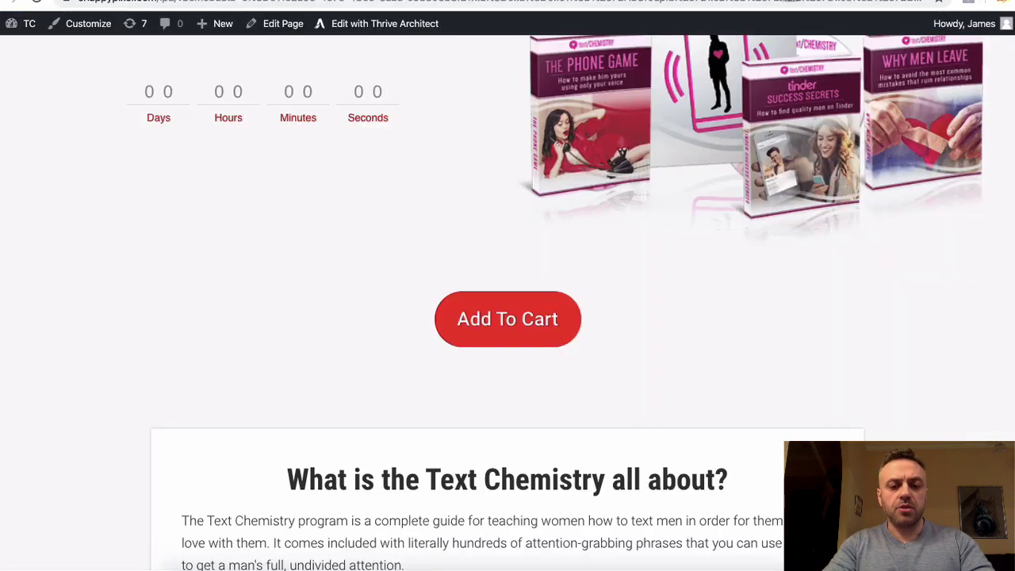
scroll(405, 273, "up", 1)
scroll(405, 274, "down", 5)
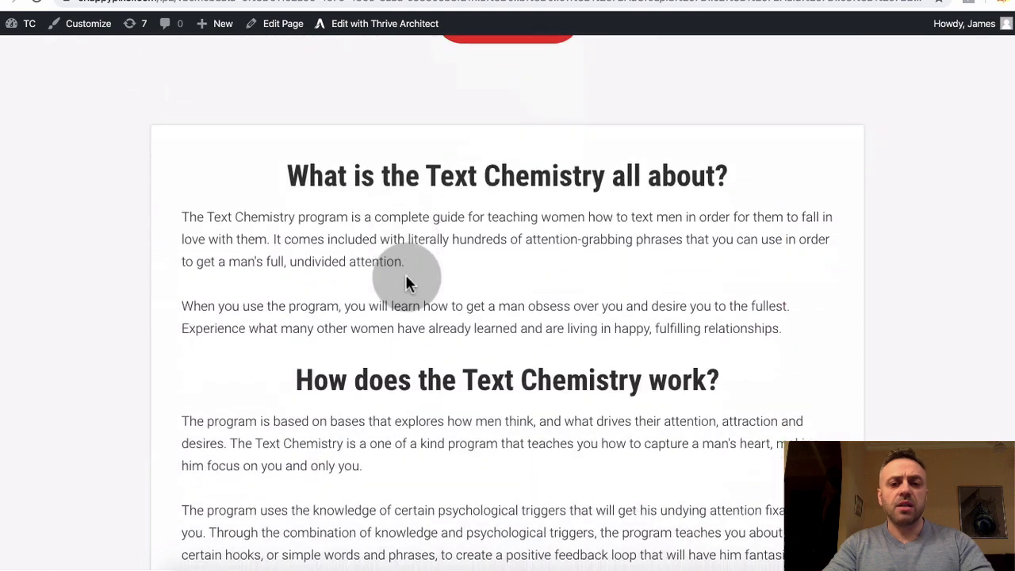
scroll(405, 274, "up", 2)
scroll(483, 155, "up", 1)
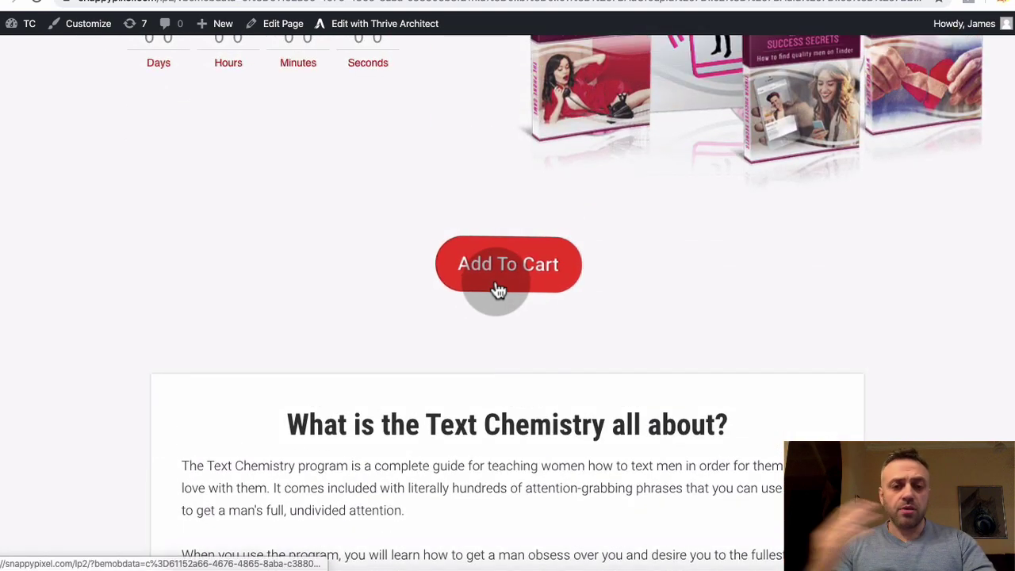
scroll(380, 341, "down", 4)
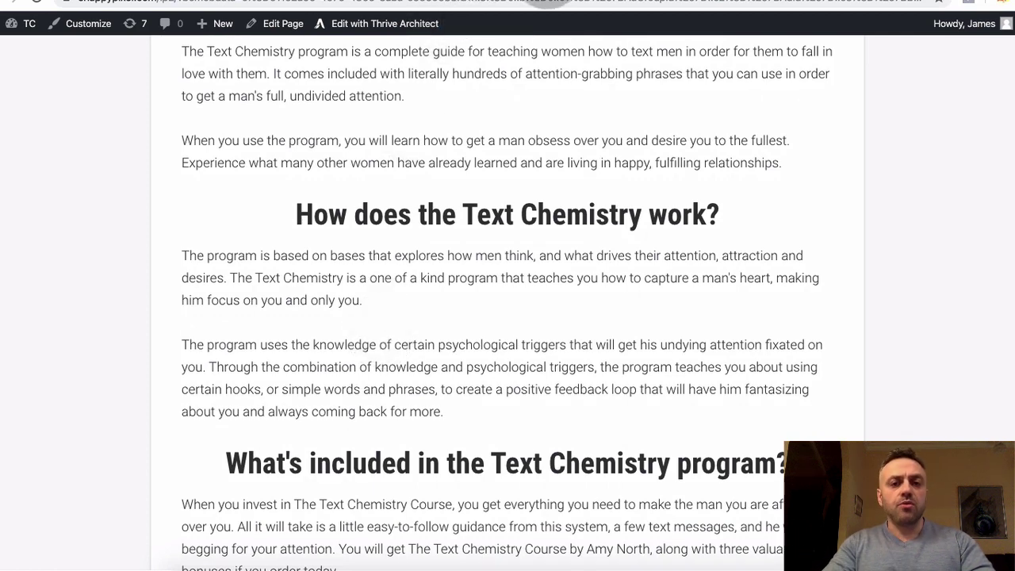
scroll(471, 198, "up", 6)
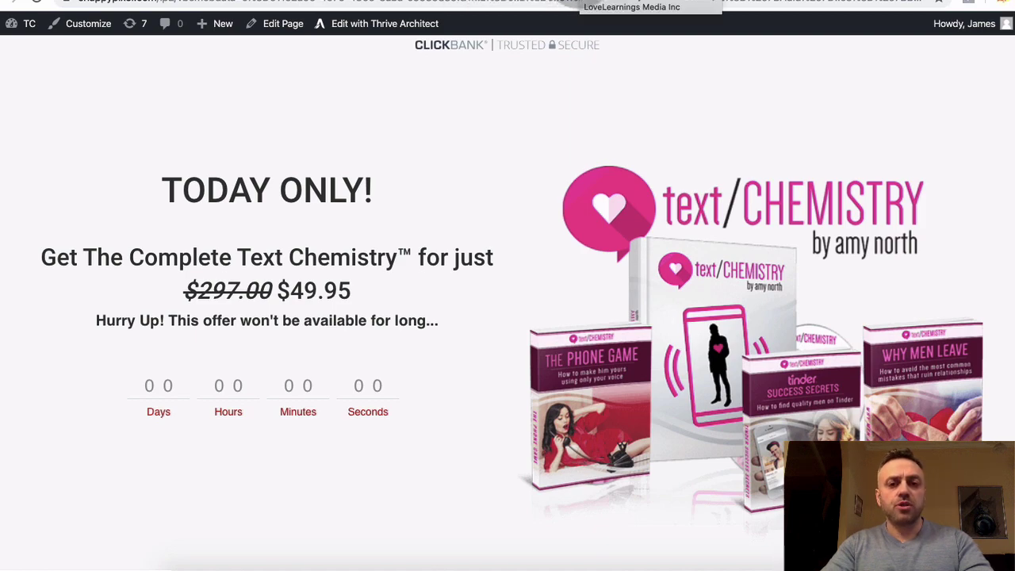
Step: Return to the tracker's offers list and briefly mark TC - Offer Homepage (VSL), leaving only TC - Offer Checkout selected
key("ctrl+Tab")
left_click(365, 2)
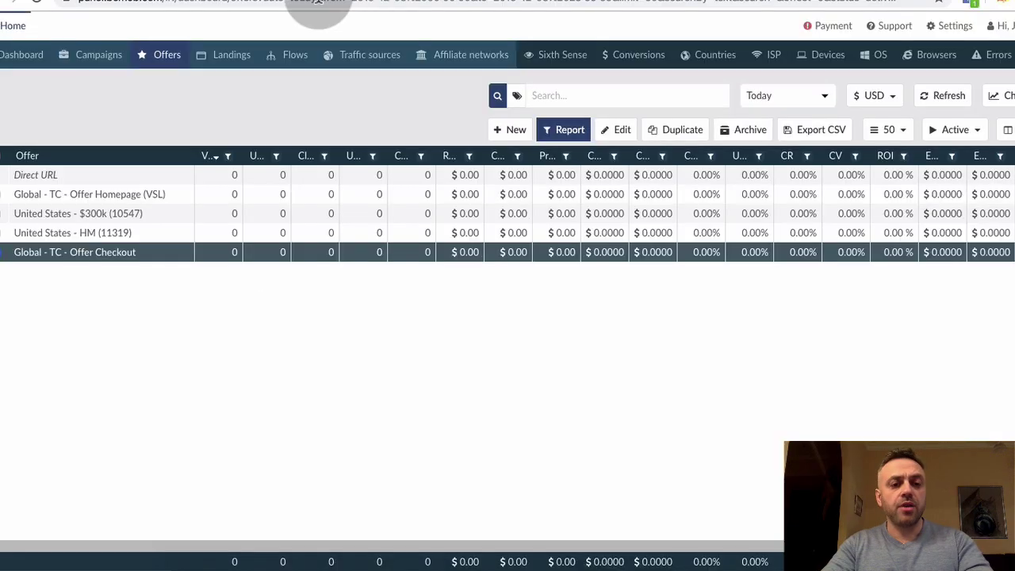
left_click(2, 198)
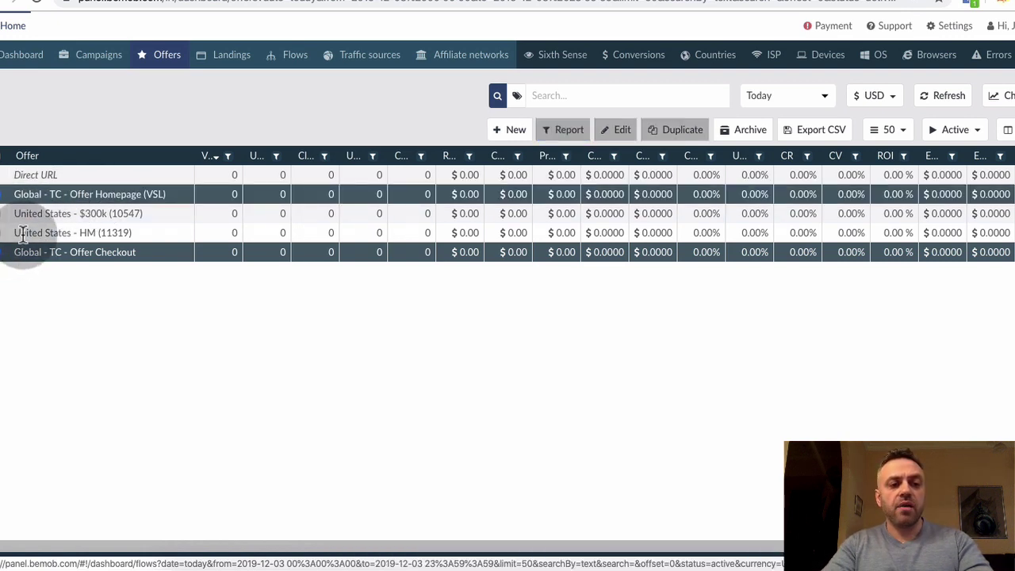
left_click(12, 195)
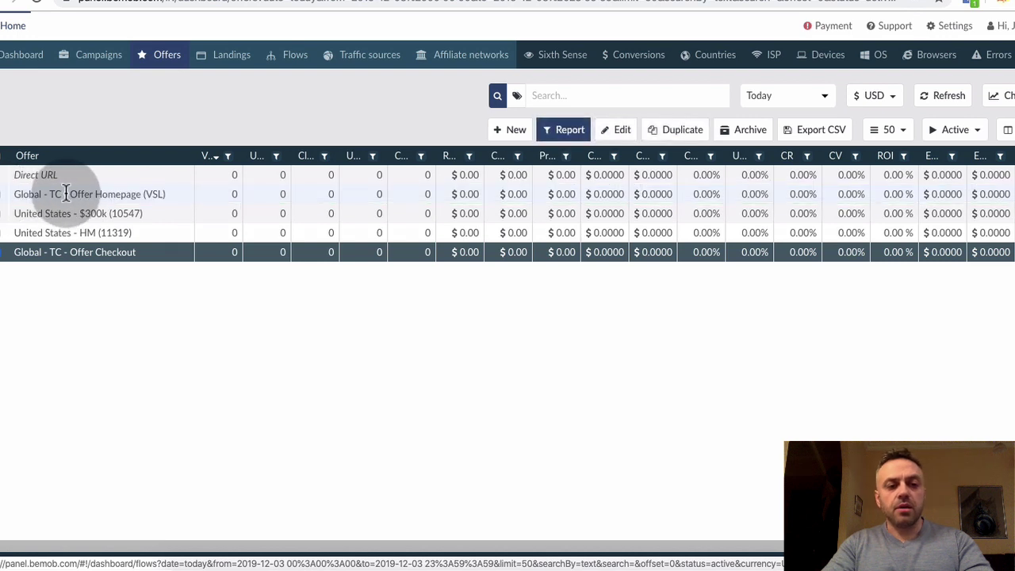
Step: Replace the TC - Offer Checkout selection with TC - Offer Homepage (VSL), and review that offer's settings and ClickBank URL without saving
left_click(4, 260)
left_click(20, 194)
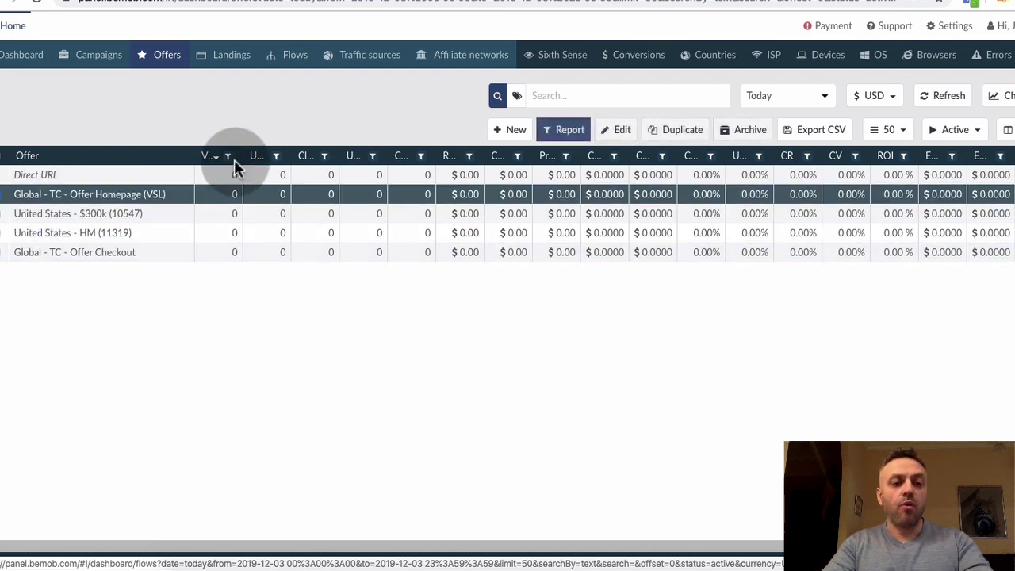
left_click(580, 139)
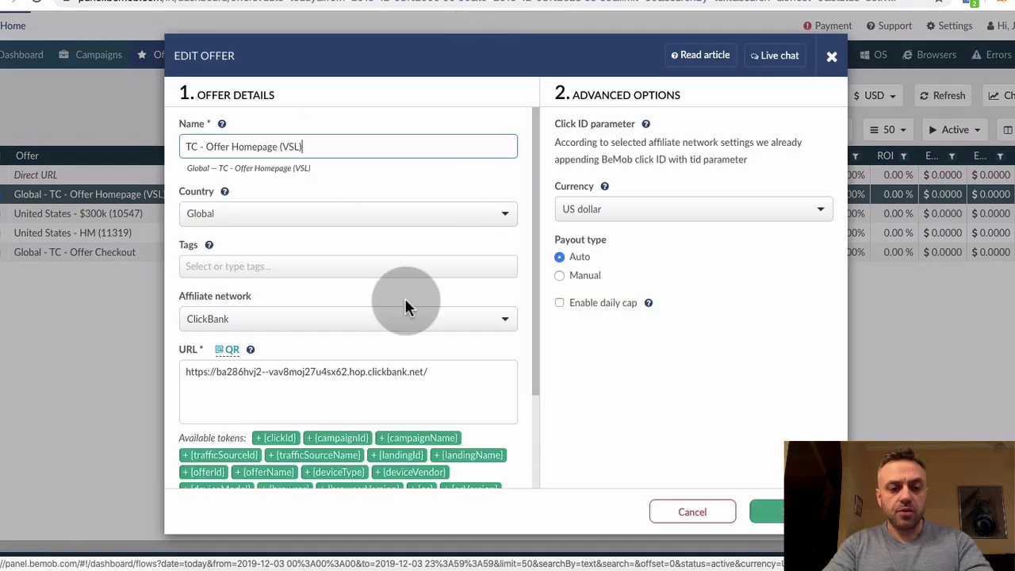
left_click(692, 514)
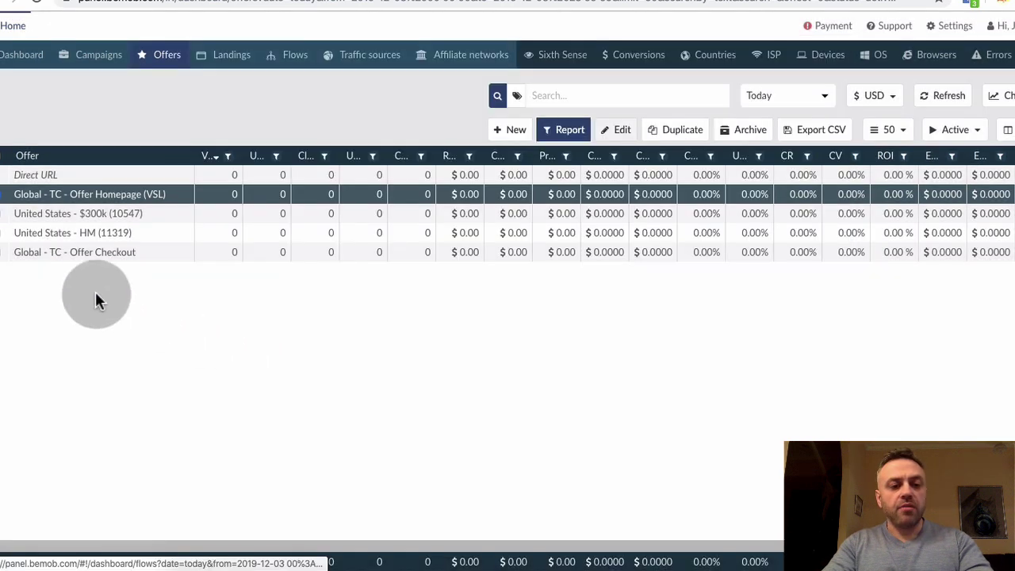
Step: Review the TC - Offer Checkout offer's settings and its cart URL without saving
left_click(4, 253)
left_click(617, 130)
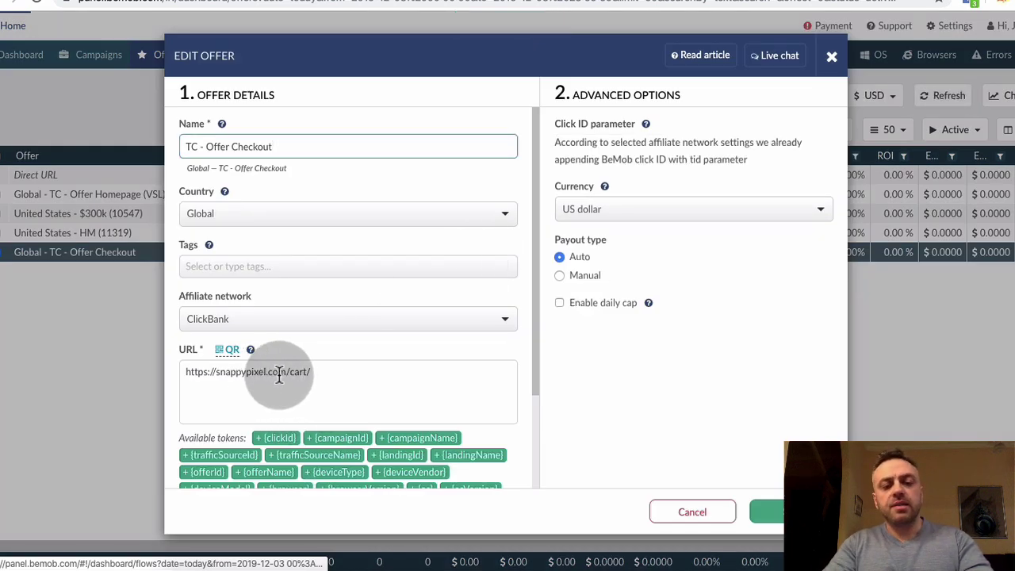
left_click(708, 516)
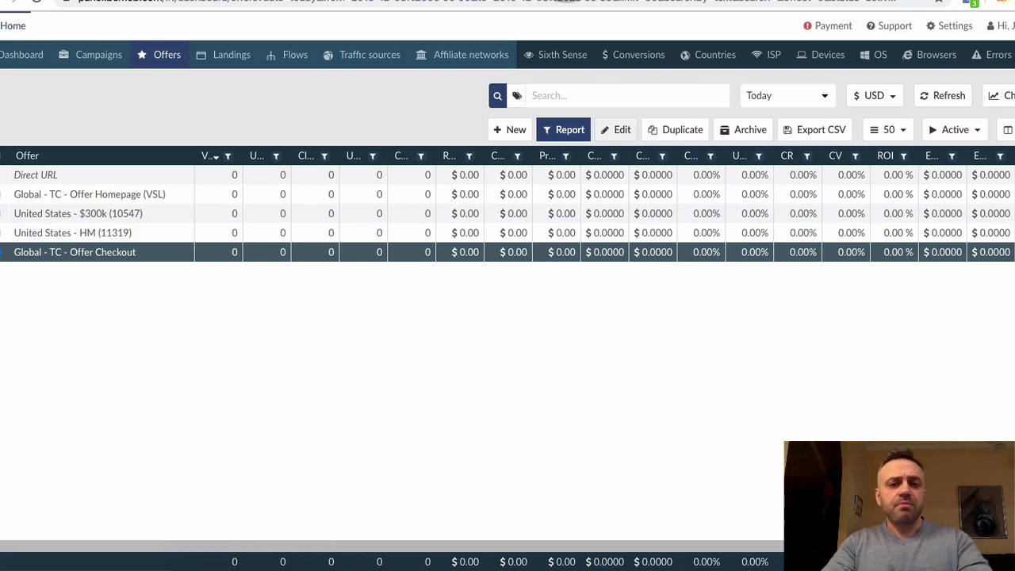
Step: View the Text Chemistry landing page's limited-time offer section, and clear the TC - Offer Checkout selection in the tracker
left_click(547, 1)
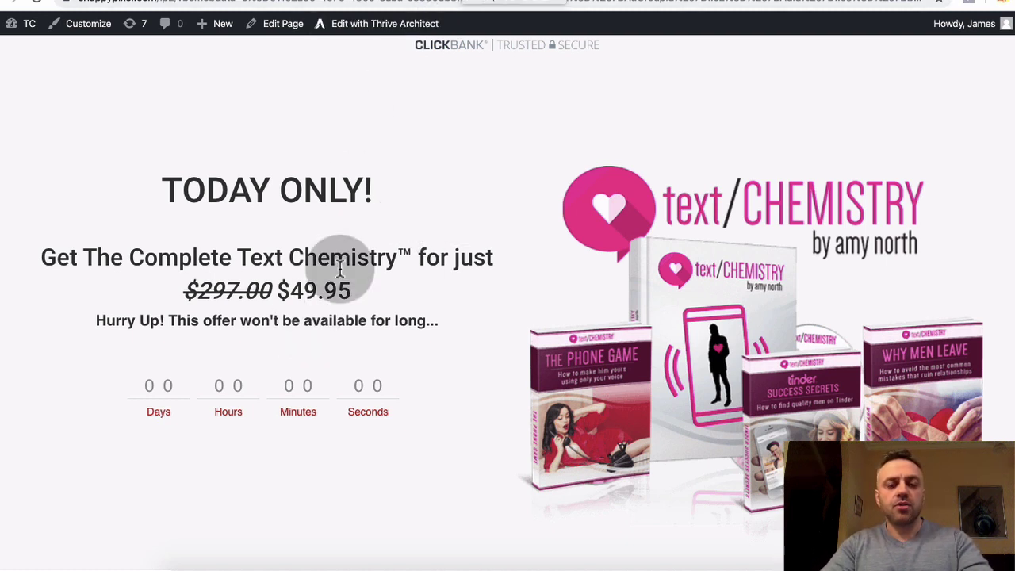
left_click(313, 2)
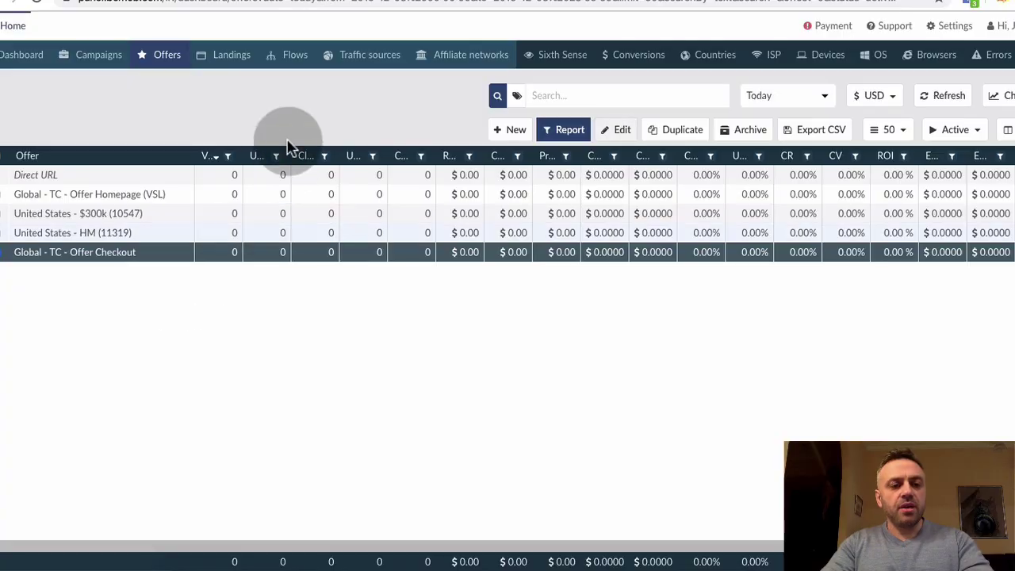
left_click(3, 254)
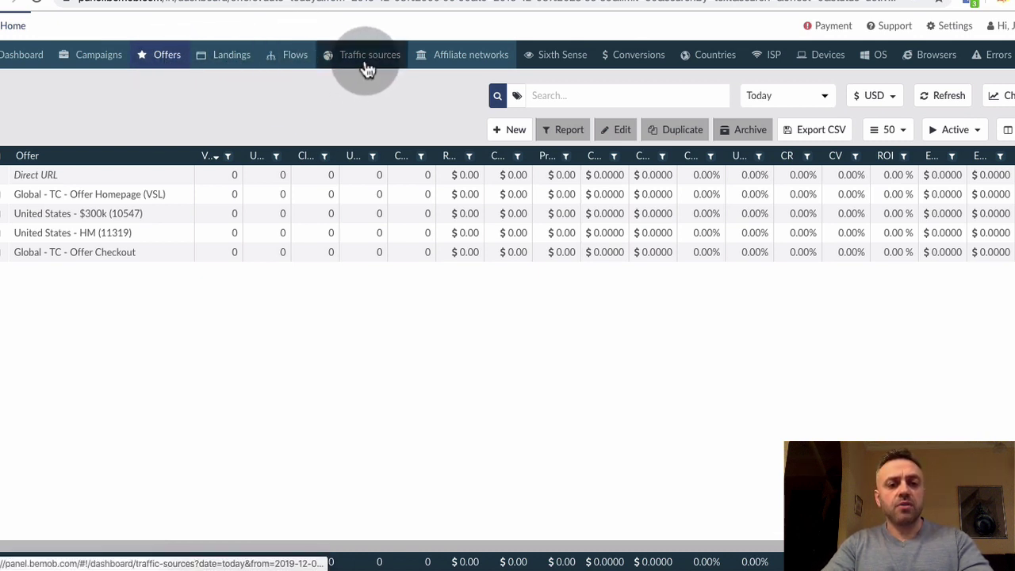
Step: Start a new campaign named TC with a built-in flow as its destination
left_click(99, 62)
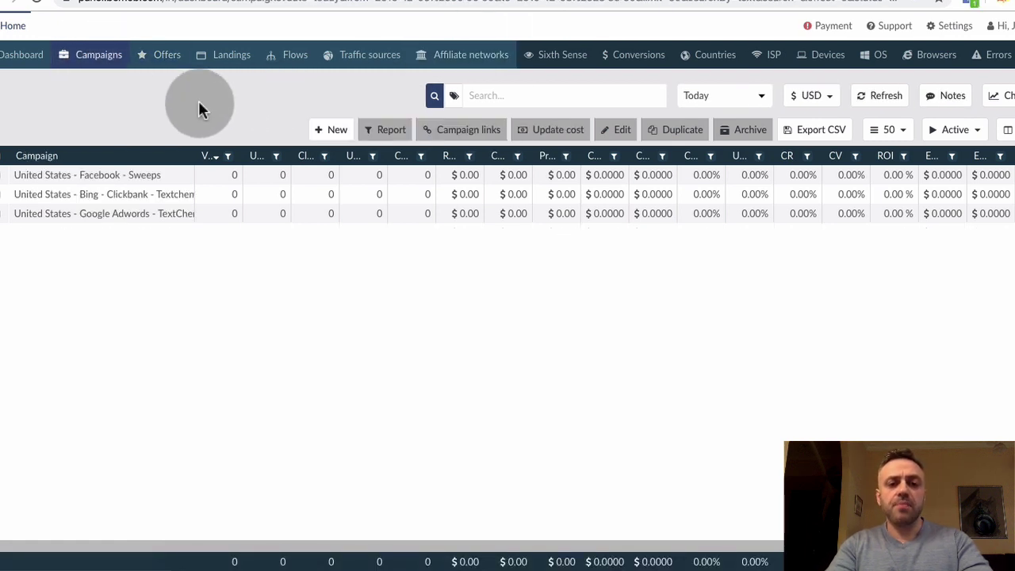
left_click(340, 131)
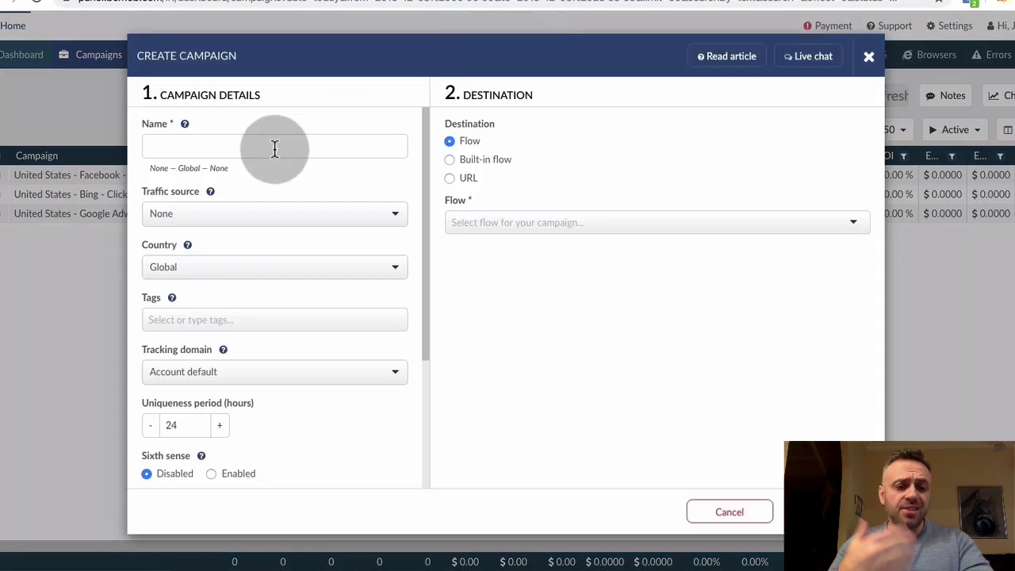
left_click(252, 148)
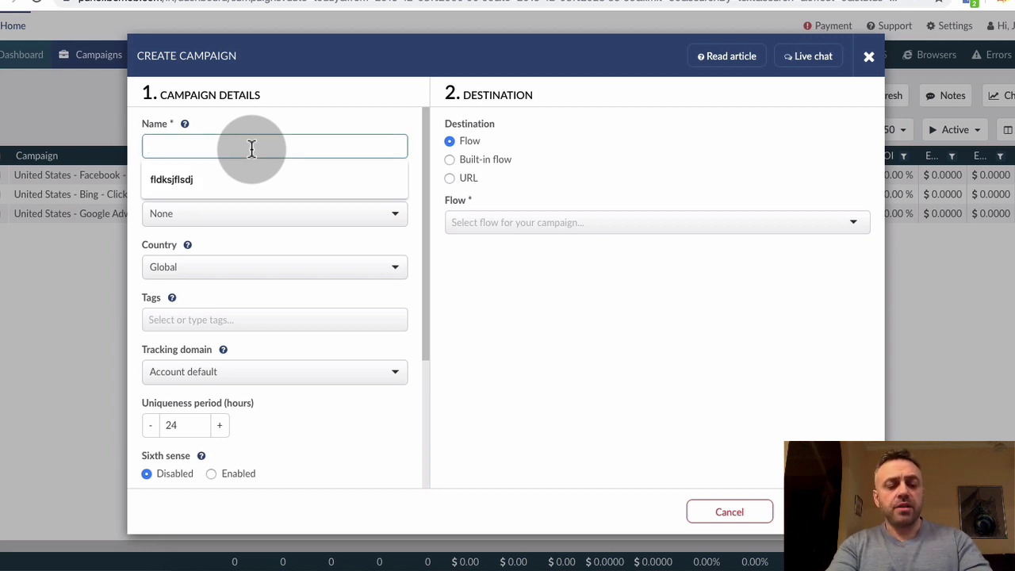
type("TC")
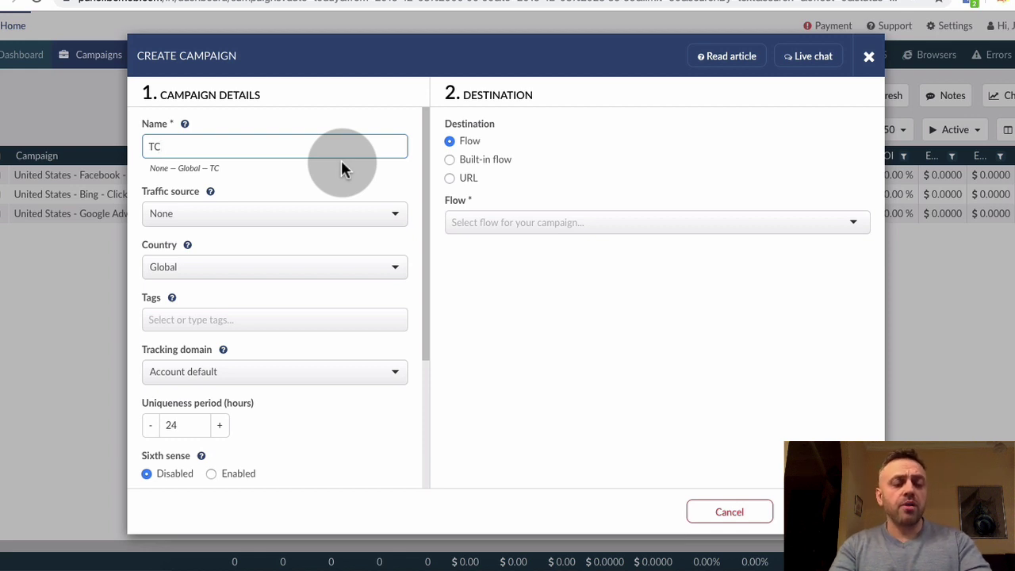
left_click(450, 161)
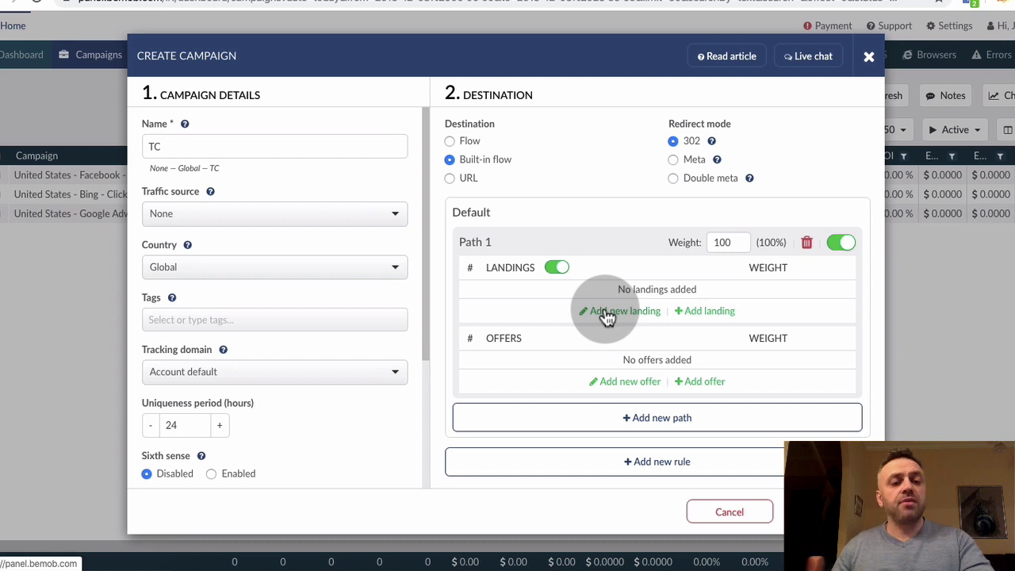
Step: Add the landings TC Landing (Email opt-in) and TC Landing (No email opt-in) to Path 1 of the campaign's flow
left_click(707, 315)
left_click(642, 298)
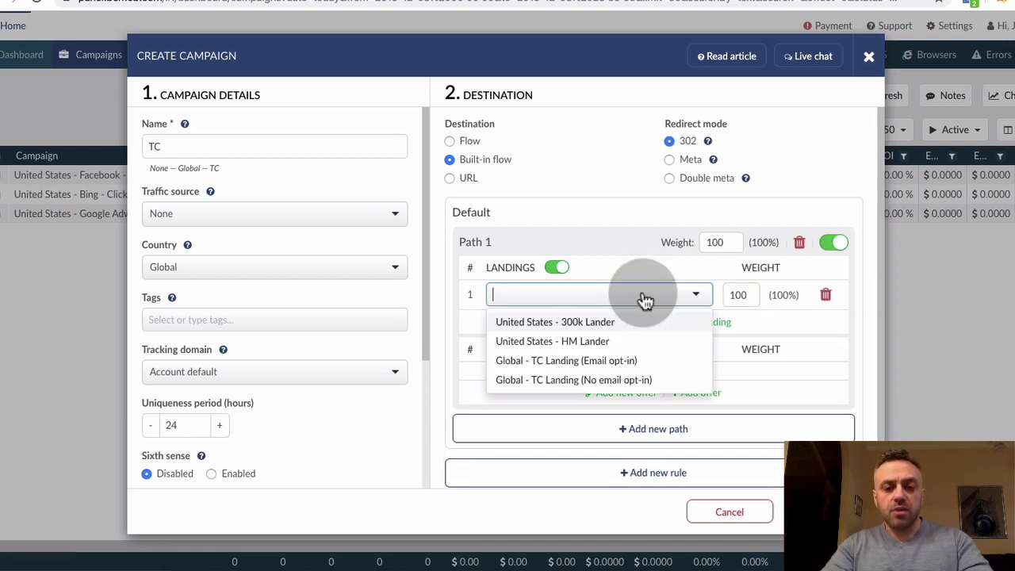
left_click(584, 367)
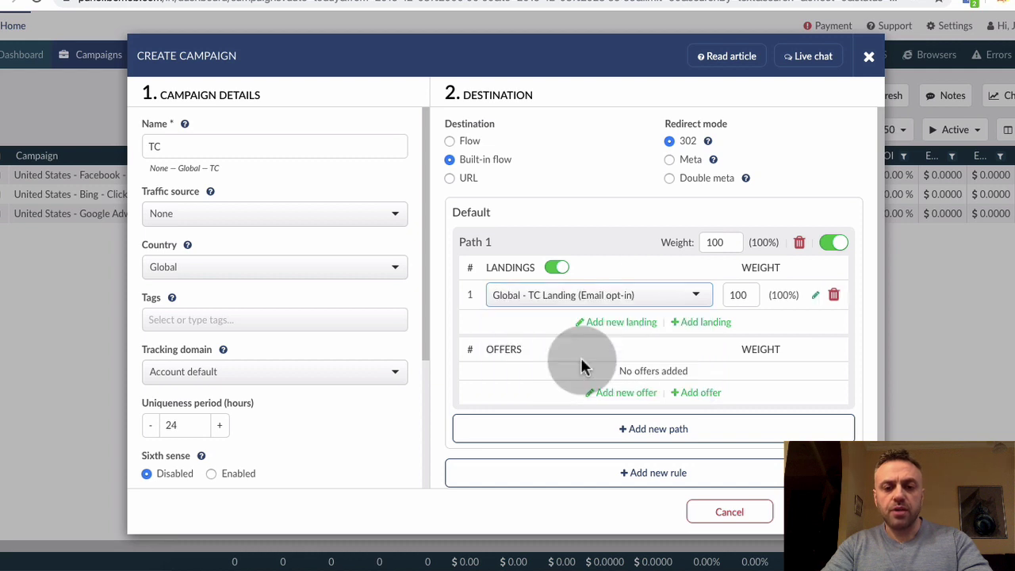
left_click(695, 326)
left_click(646, 333)
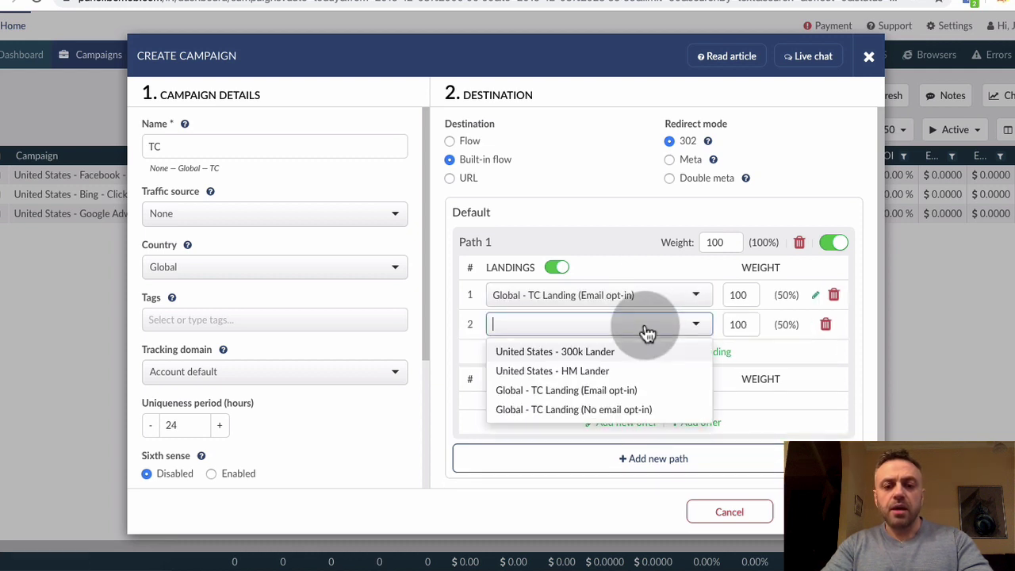
left_click(618, 410)
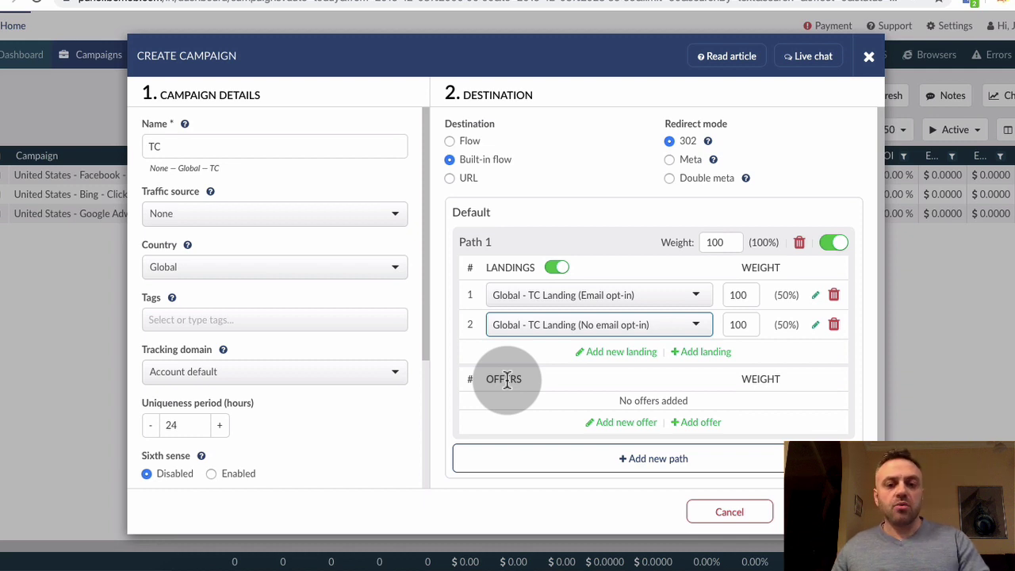
Step: Add the offers TC - Offer Checkout and TC - Offer Homepage (VSL) to Path 1, and discard the unsaved campaign
left_click(697, 422)
left_click(626, 413)
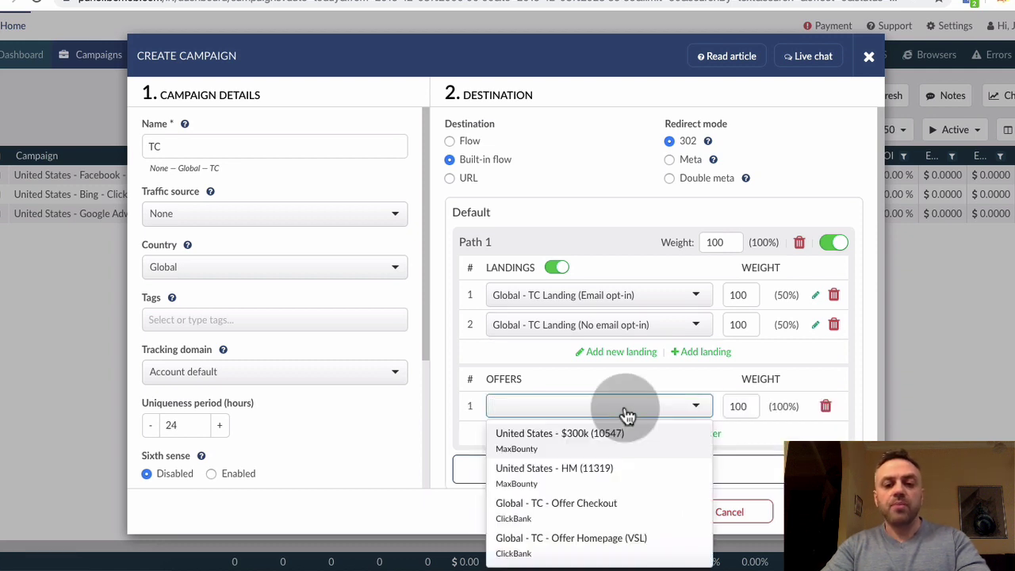
left_click(607, 507)
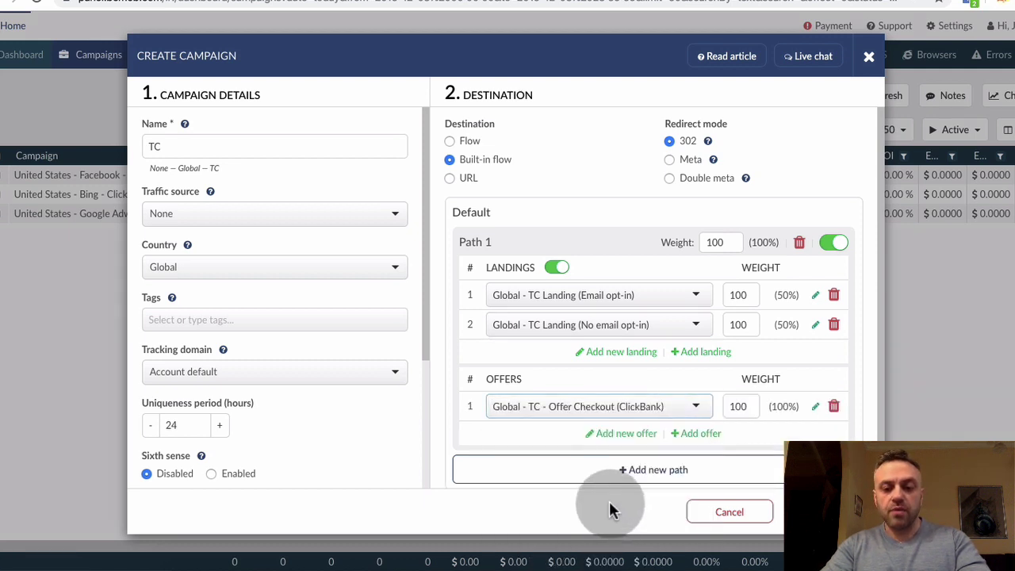
left_click(701, 436)
left_click(652, 438)
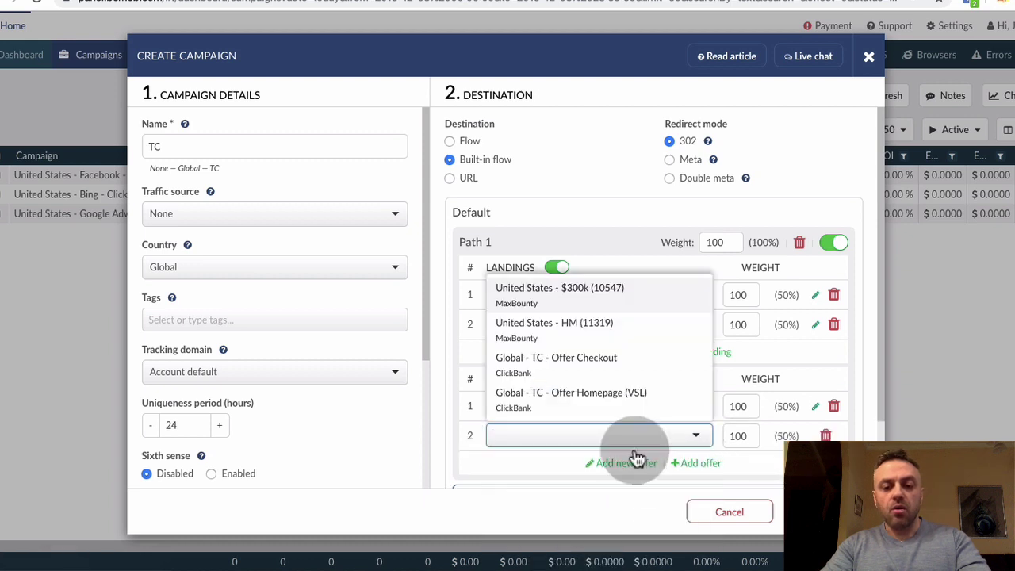
left_click(625, 403)
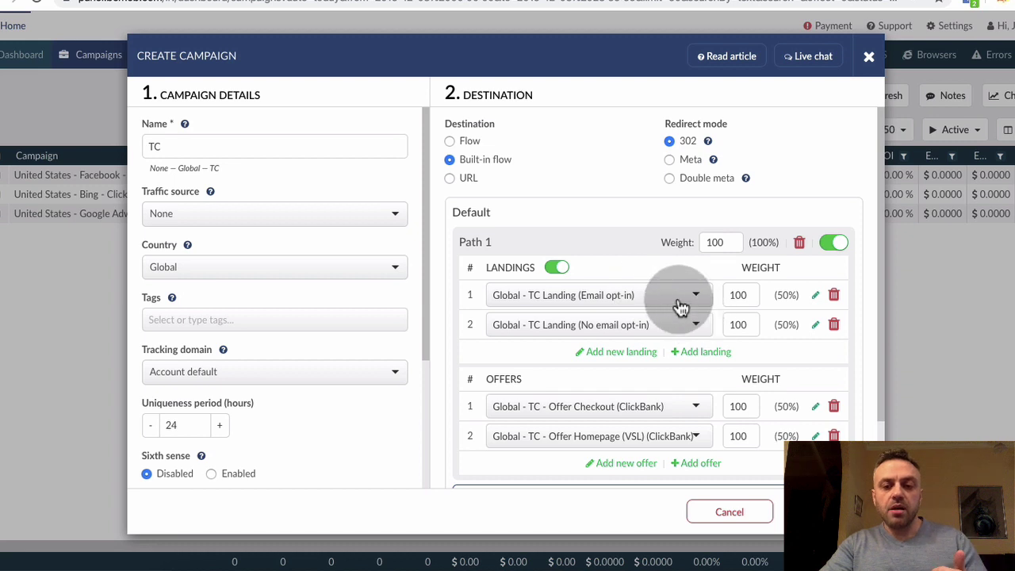
scroll(682, 355, "down", 1)
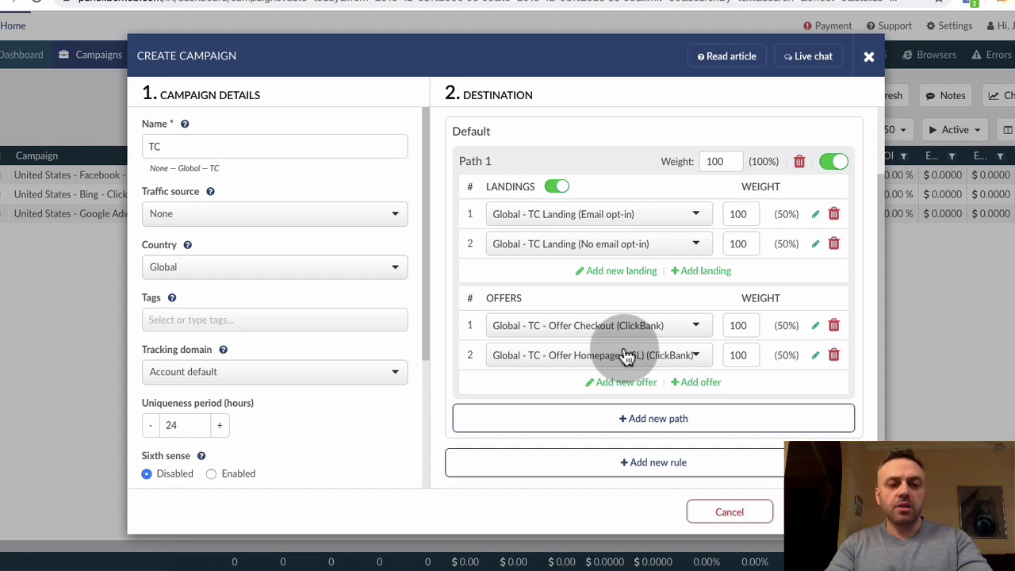
left_click(704, 510)
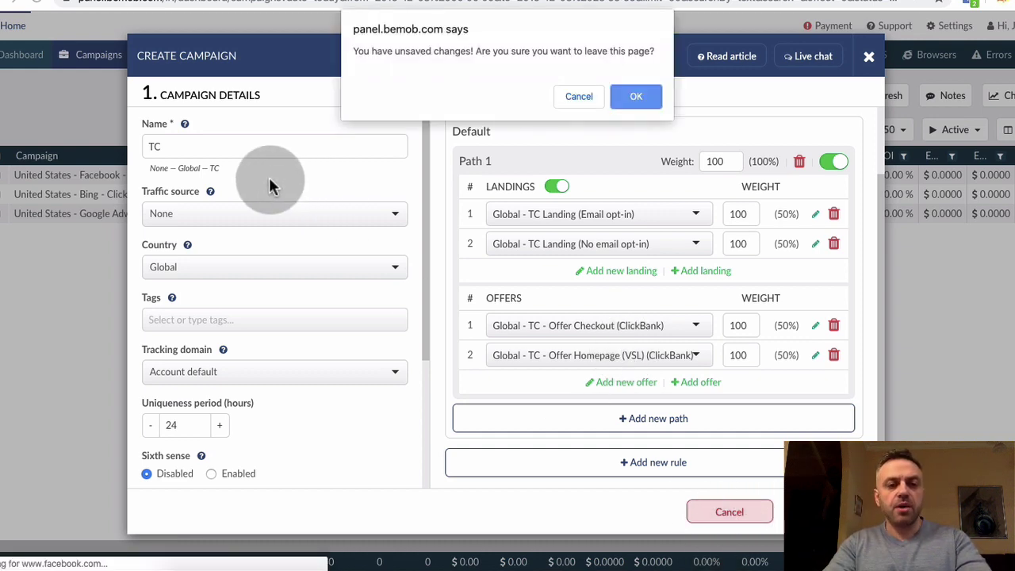
left_click(639, 96)
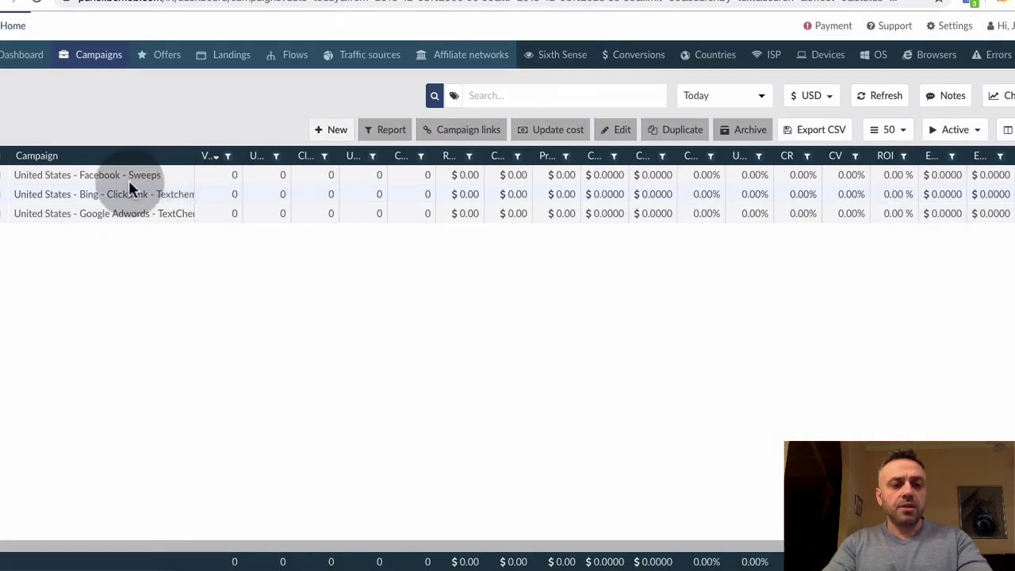
Step: Open the links of the United States - Bing - Clickbank campaign, examine the campaign URL's tracking parameters, and copy that URL
left_click(2, 196)
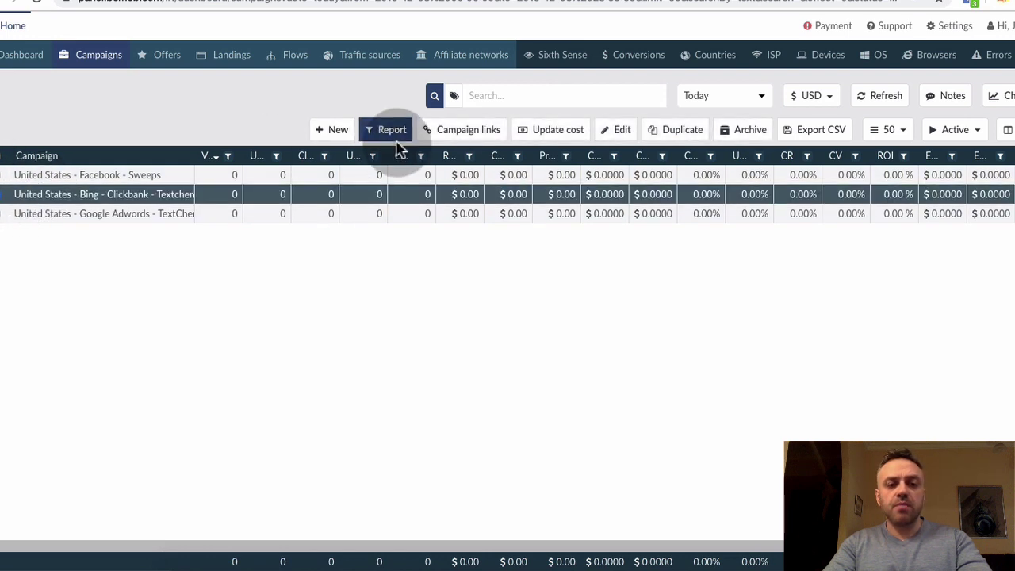
left_click(460, 133)
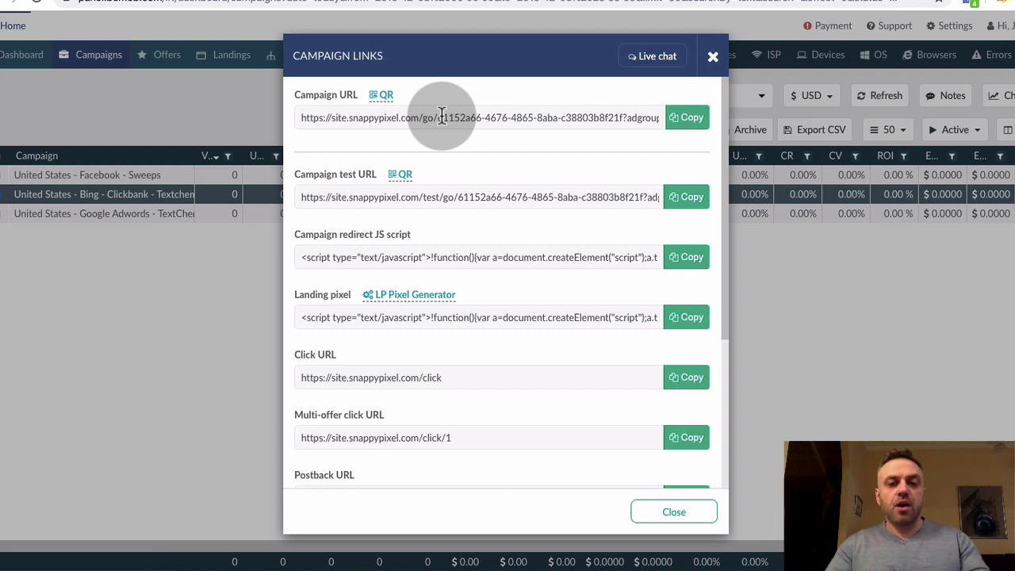
left_click_drag(441, 117, 714, 119)
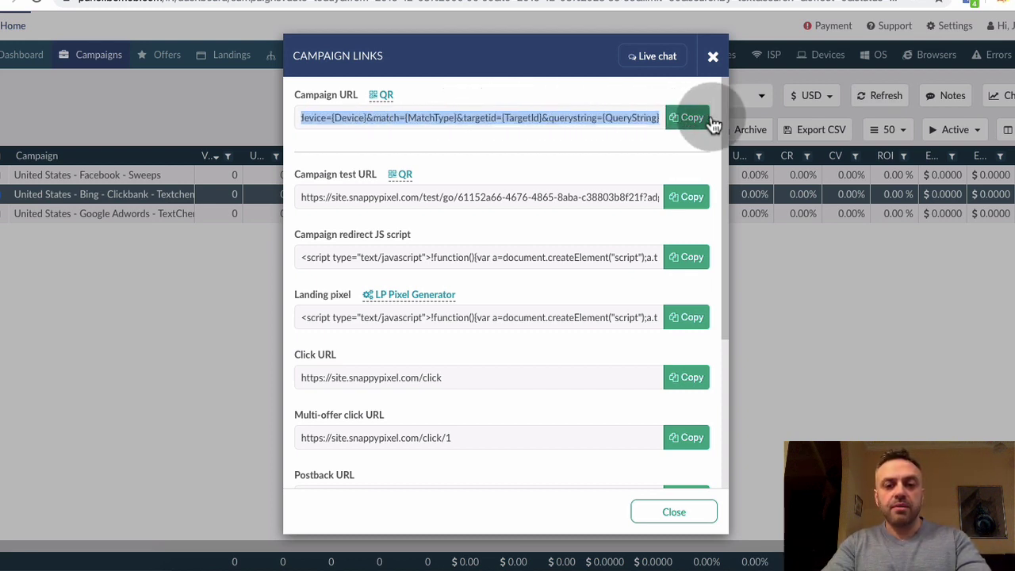
left_click(448, 115)
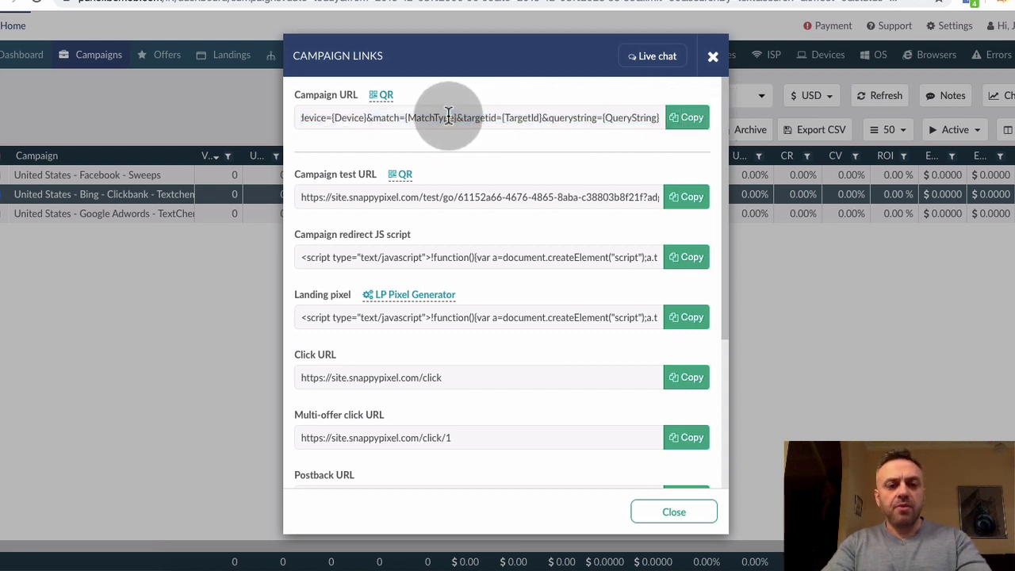
left_click_drag(409, 117, 515, 125)
left_click(517, 123)
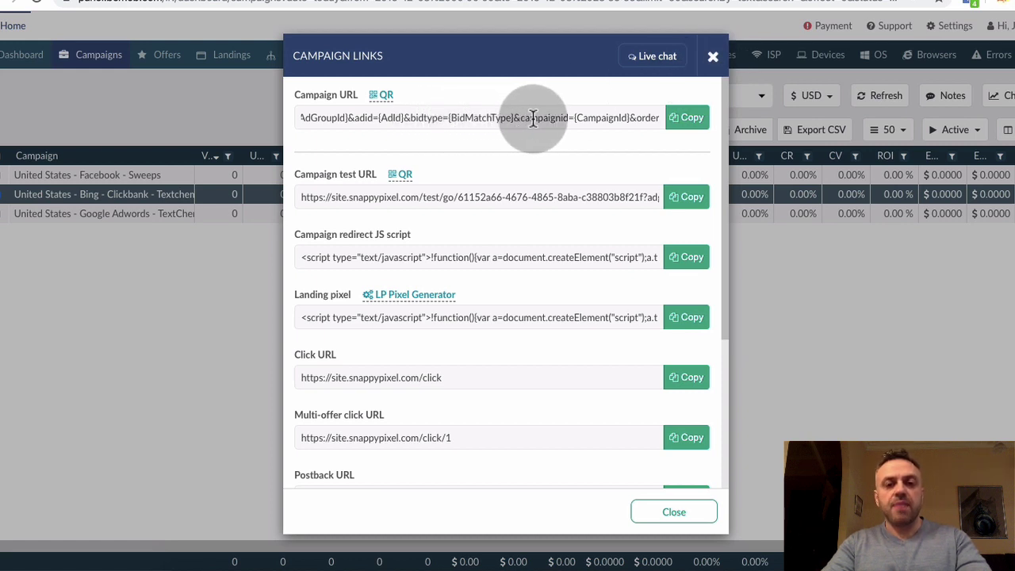
left_click_drag(397, 117, 679, 133)
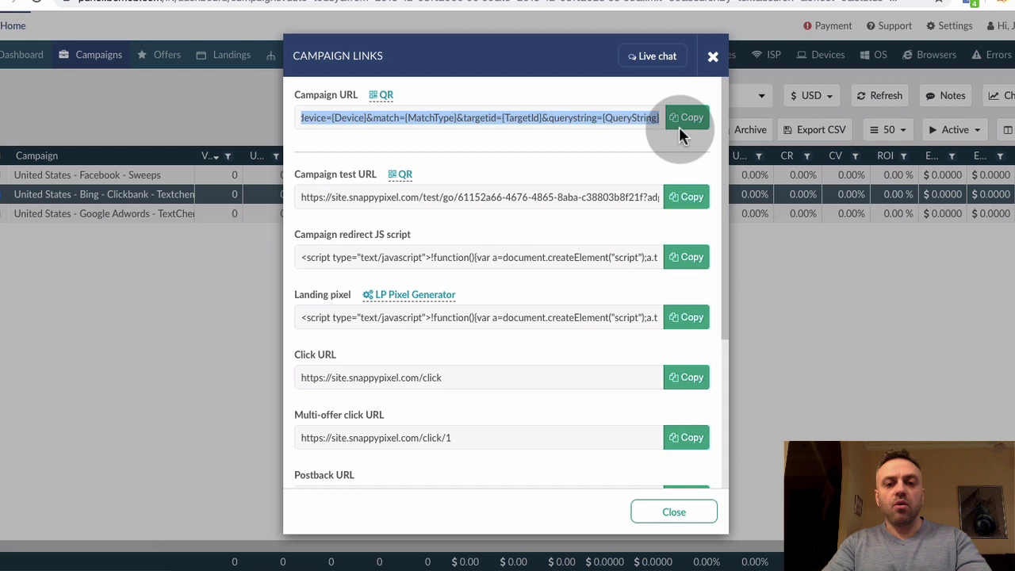
left_click(563, 118)
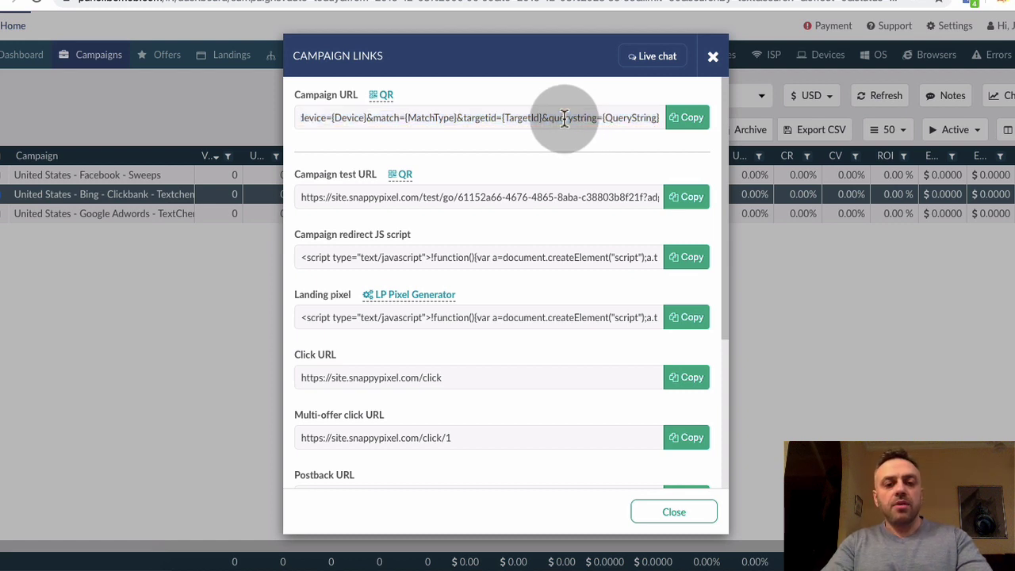
left_click(674, 118)
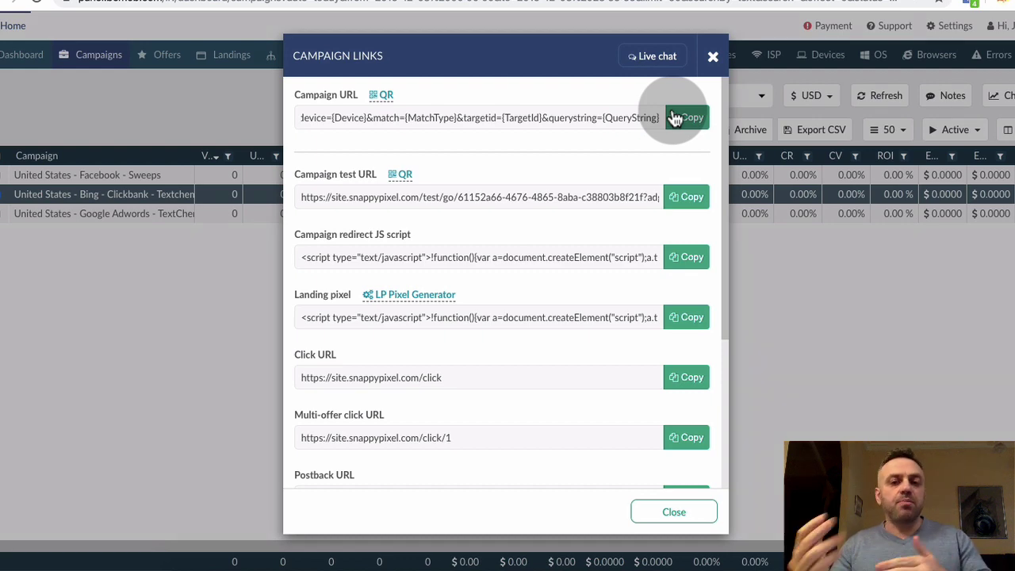
left_click(712, 57)
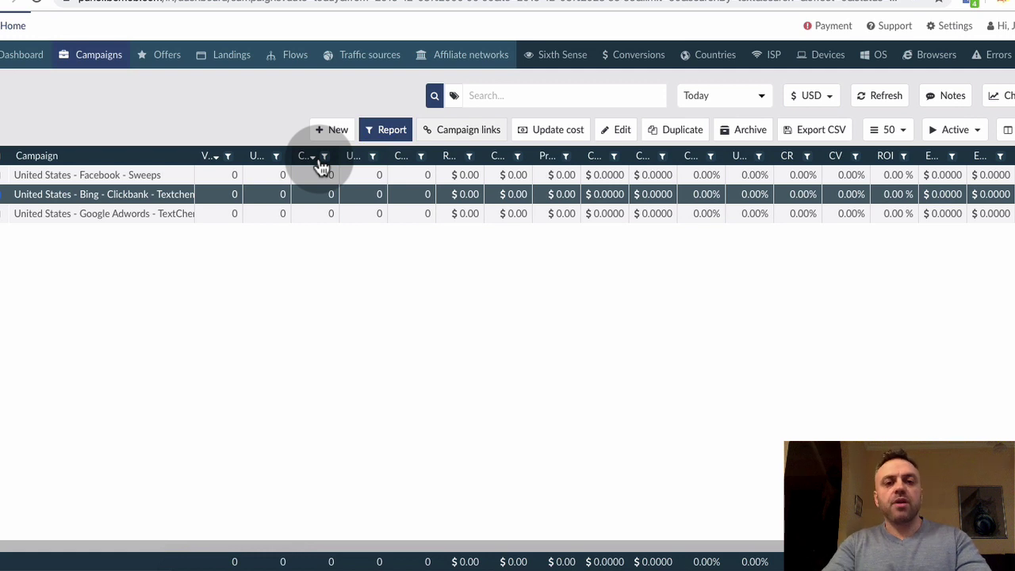
left_click(519, 564)
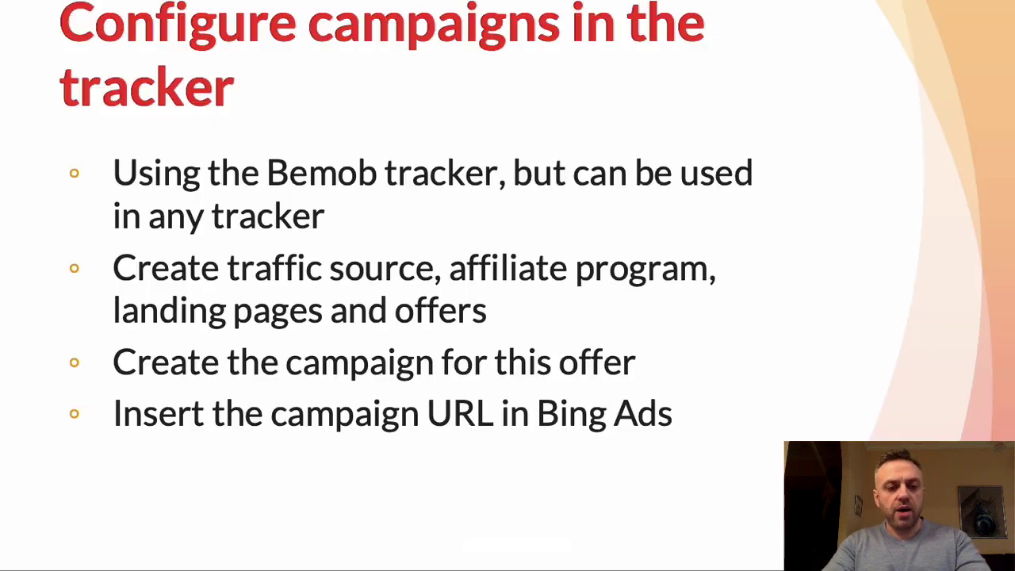
left_click(521, 264)
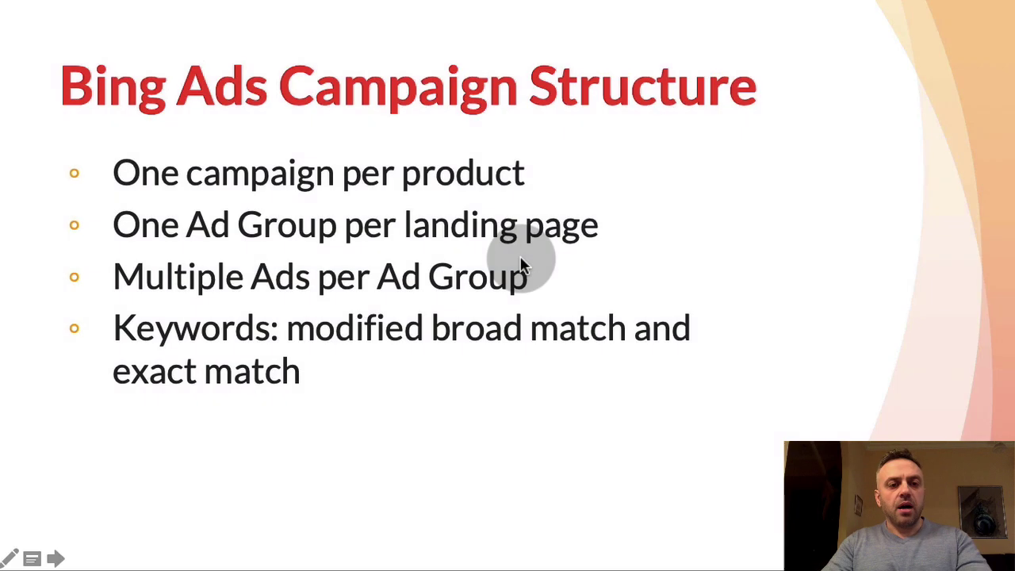
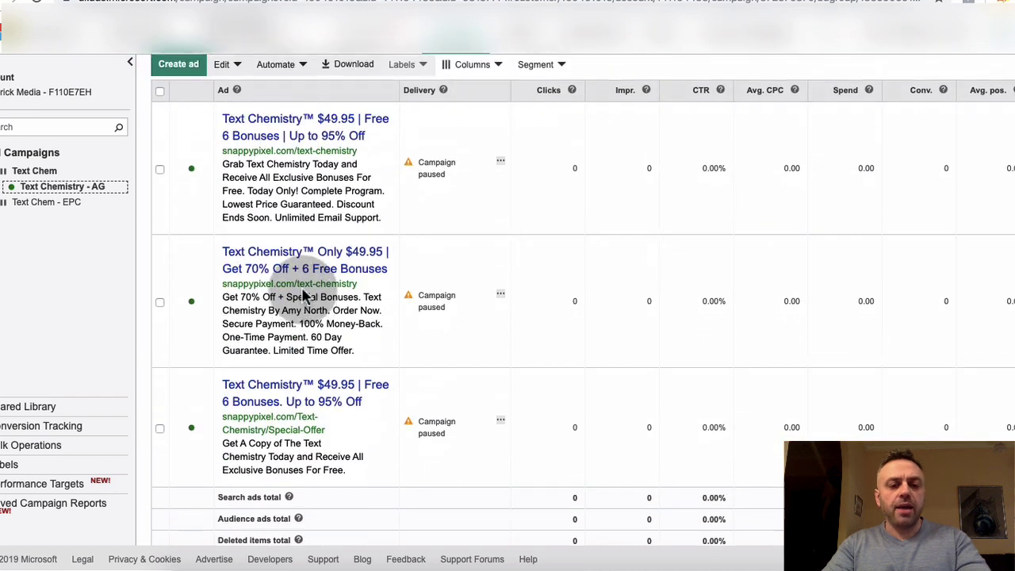
Step: Examine the titles, ad texts and display paths of the three ads in the Text Chemistry - AG ad group
scroll(306, 295, "up", 1)
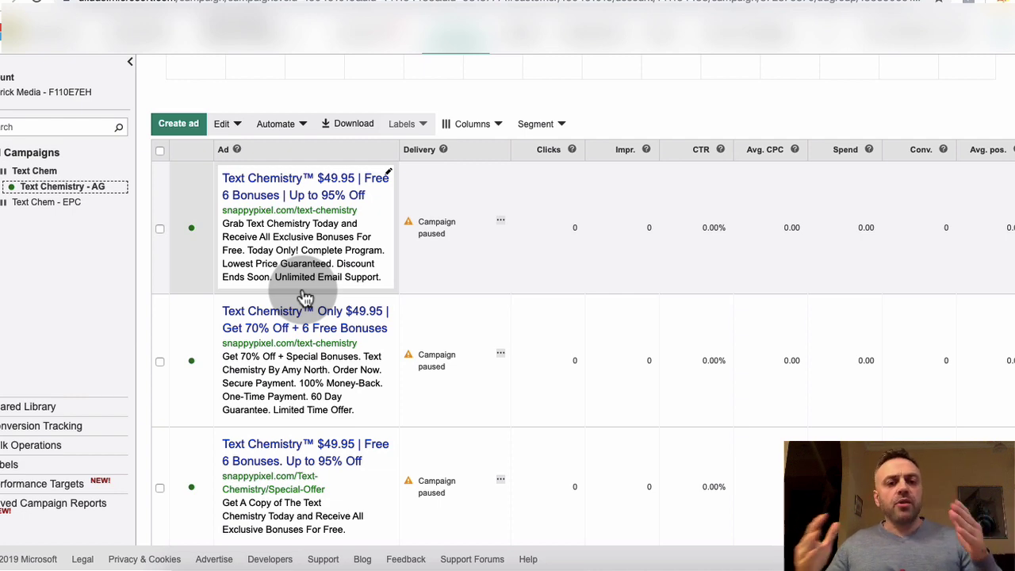
scroll(305, 296, "up", 3)
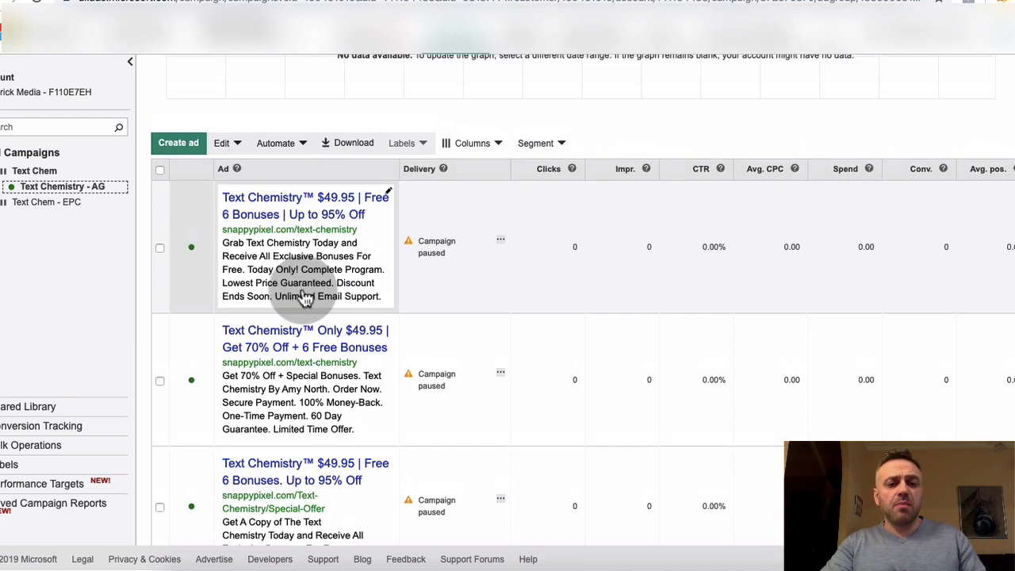
scroll(305, 296, "down", 4)
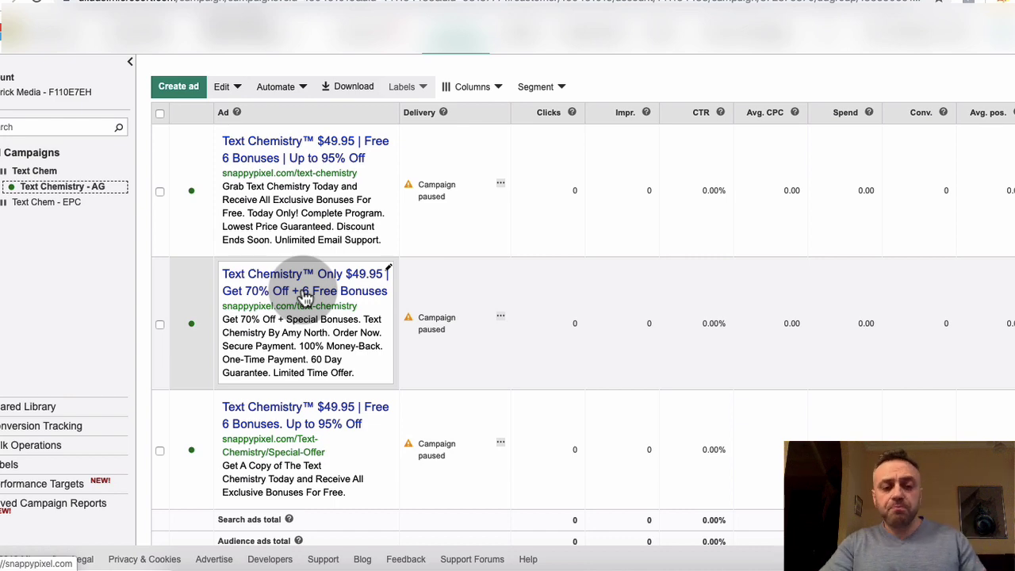
scroll(322, 199, "up", 2)
scroll(321, 199, "down", 2)
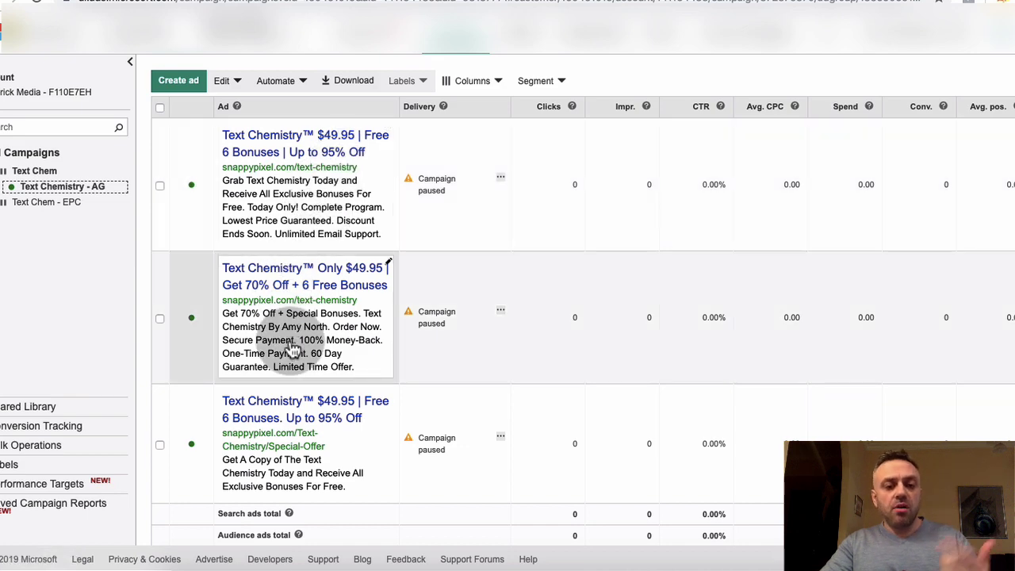
scroll(307, 304, "up", 1)
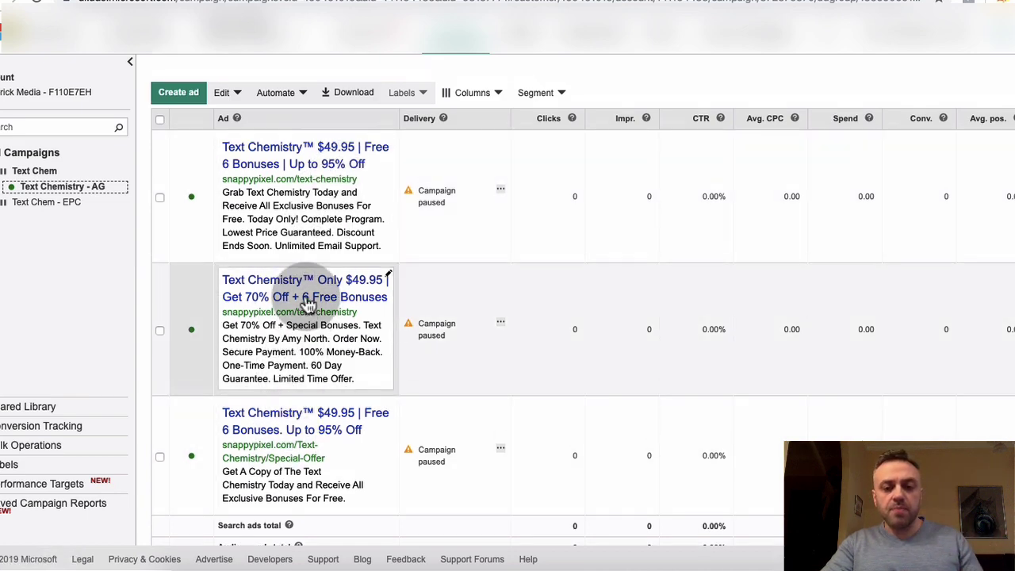
scroll(307, 304, "up", 3)
Step: Open the first Text Chemistry ad for editing and compare its URL, title, path and text fields with the ads listed below
left_click(290, 353)
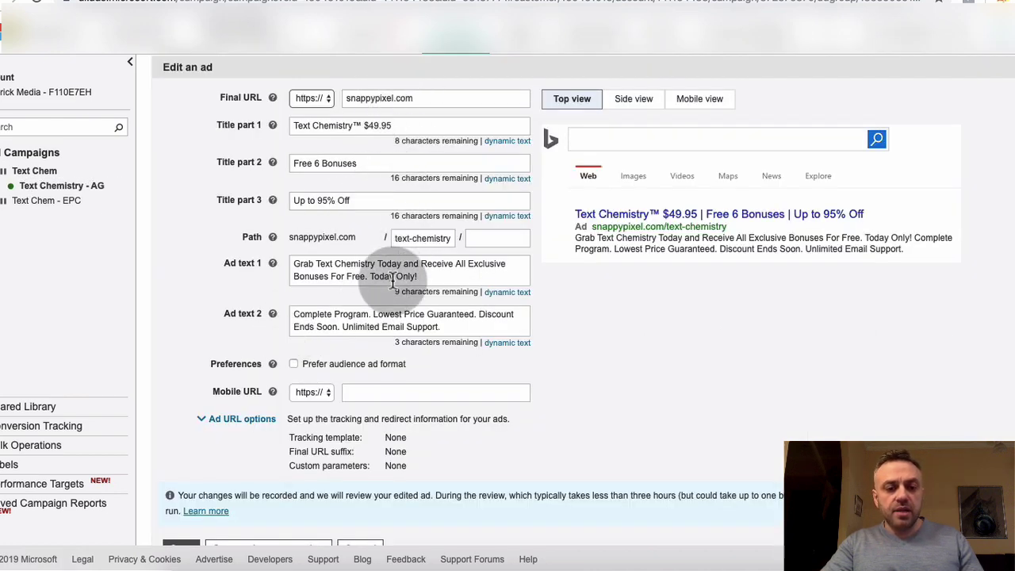
scroll(392, 282, "down", 4)
scroll(393, 283, "up", 4)
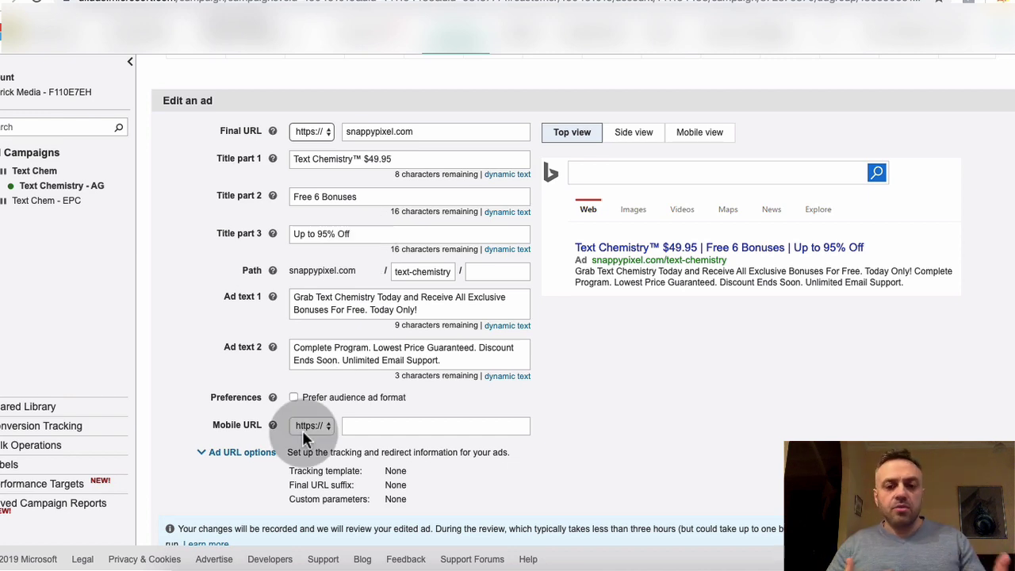
scroll(325, 368, "down", 8)
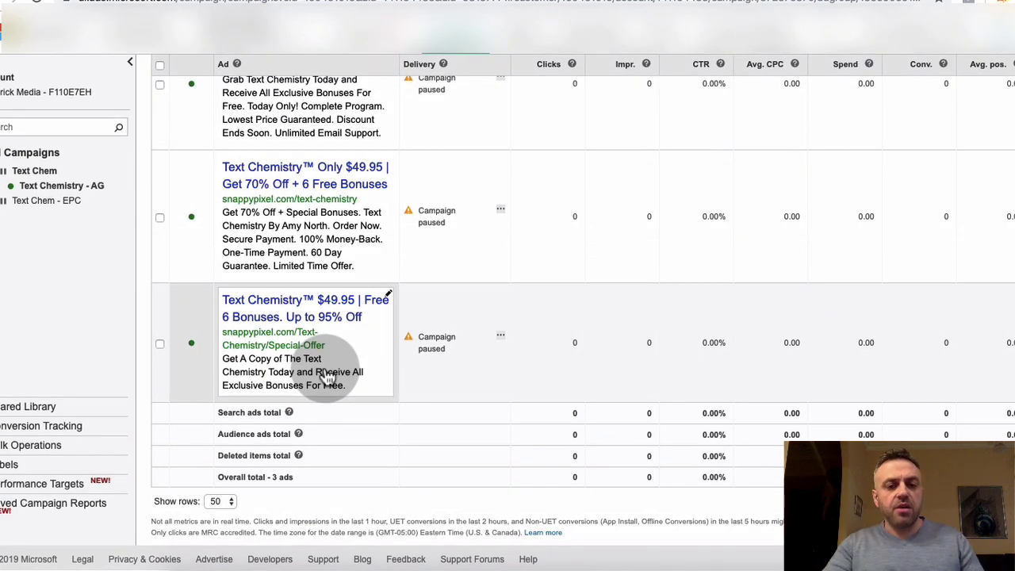
scroll(328, 377, "up", 1)
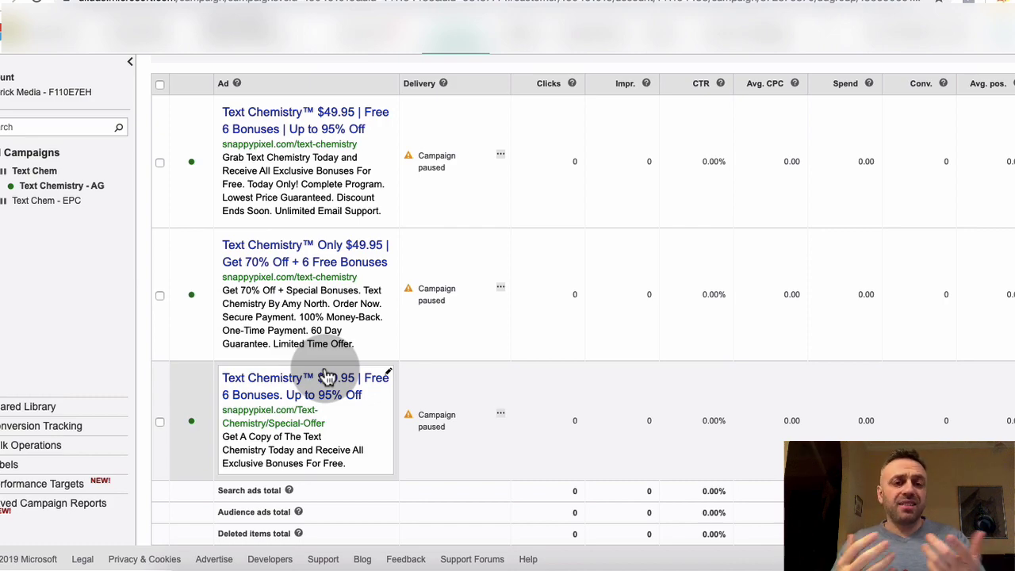
left_click(327, 376)
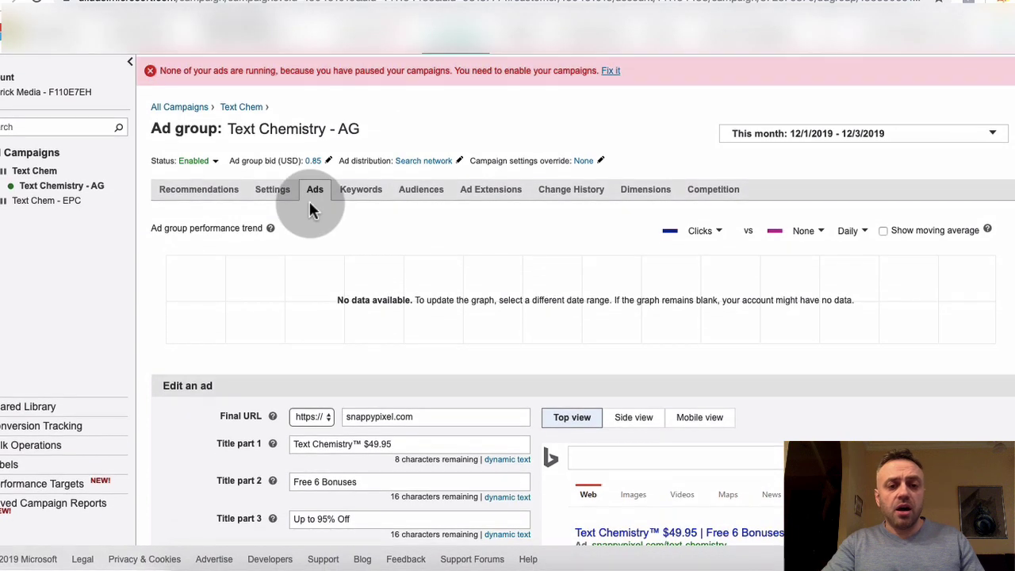
Step: Open the keywords of the Text Chemistry - AG ad group and examine their match types and bids
left_click(361, 189)
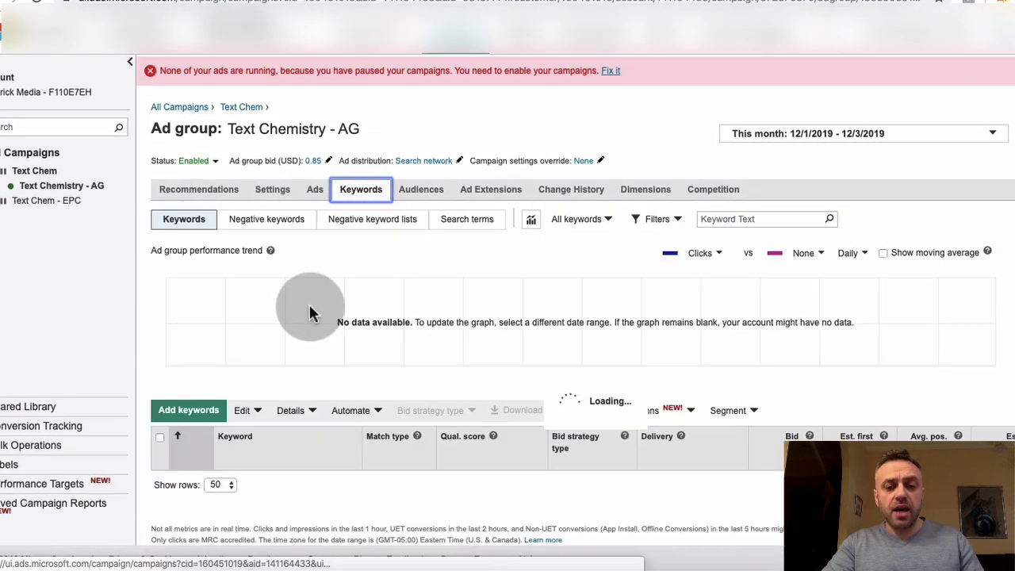
scroll(304, 318, "down", 5)
scroll(304, 318, "up", 1)
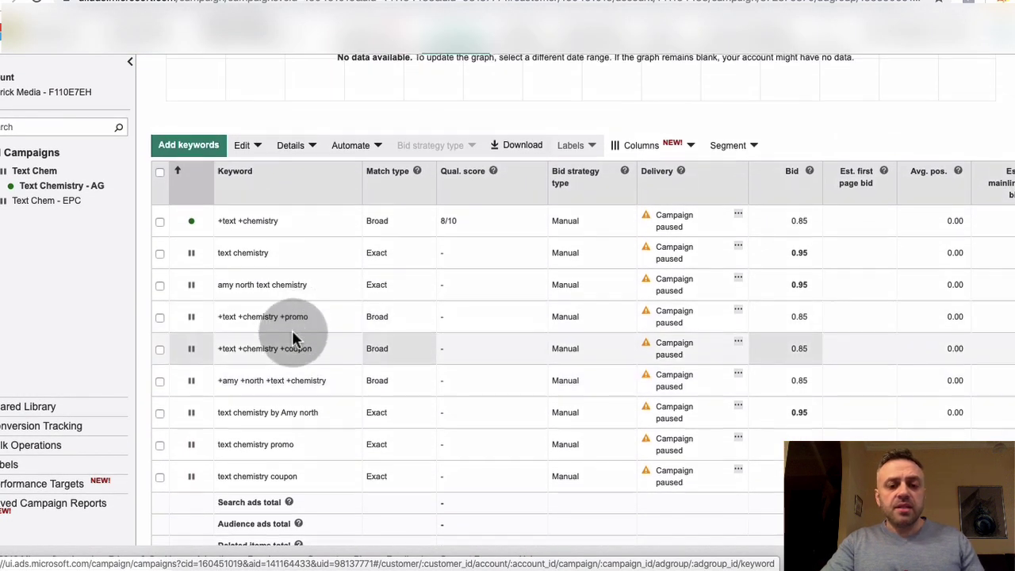
scroll(292, 330, "down", 1)
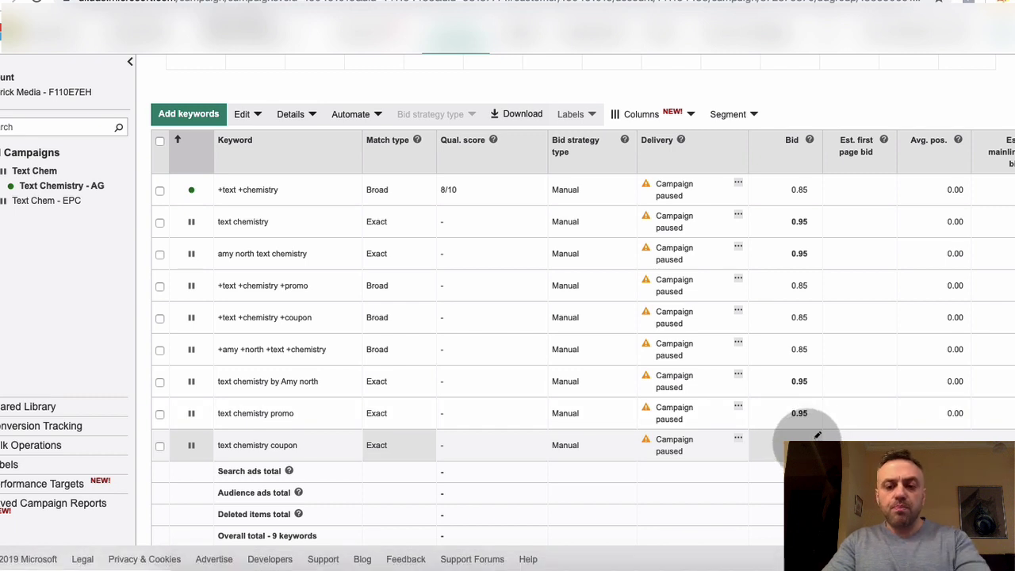
Step: Save a bid of 0.95 for the exact-match keyword text chemistry coupon and review the ad group's keyword list
left_click(817, 434)
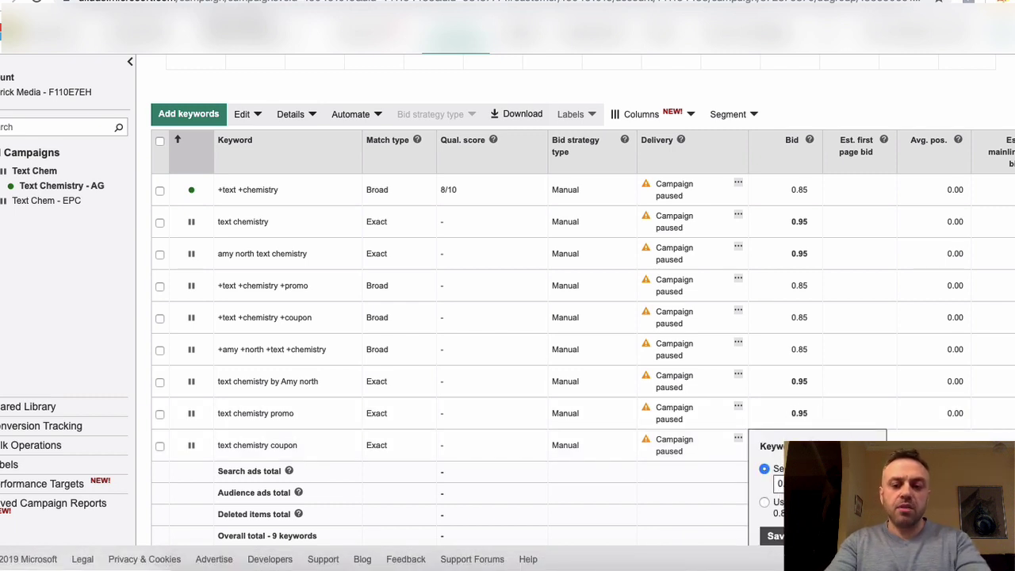
left_click(773, 535)
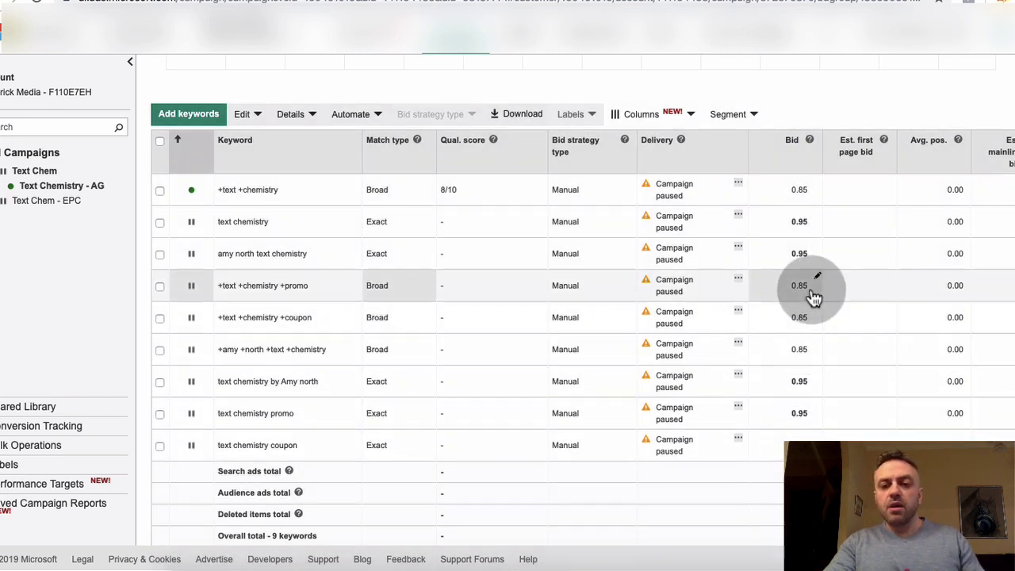
scroll(748, 322, "up", 3)
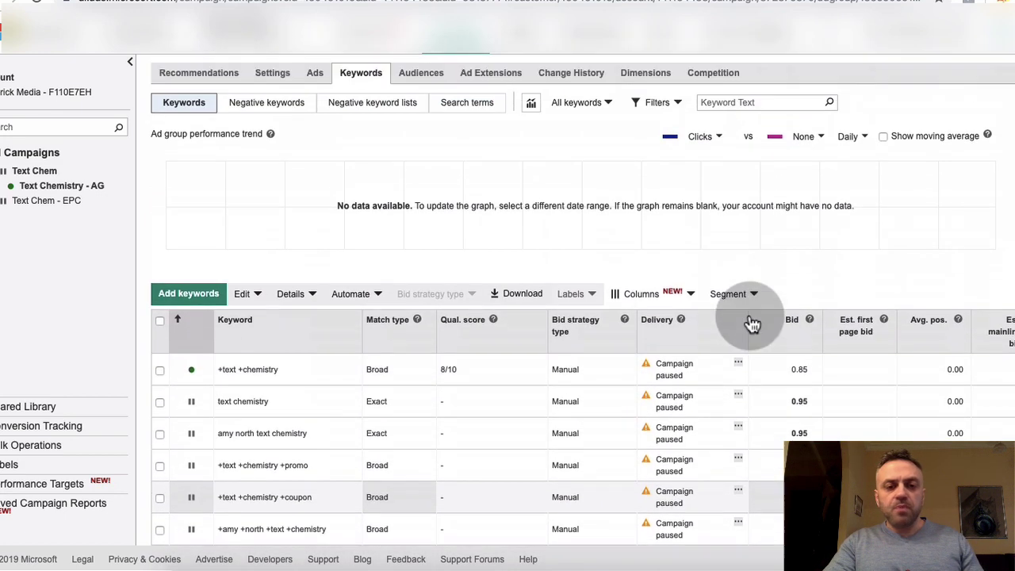
scroll(749, 320, "down", 3)
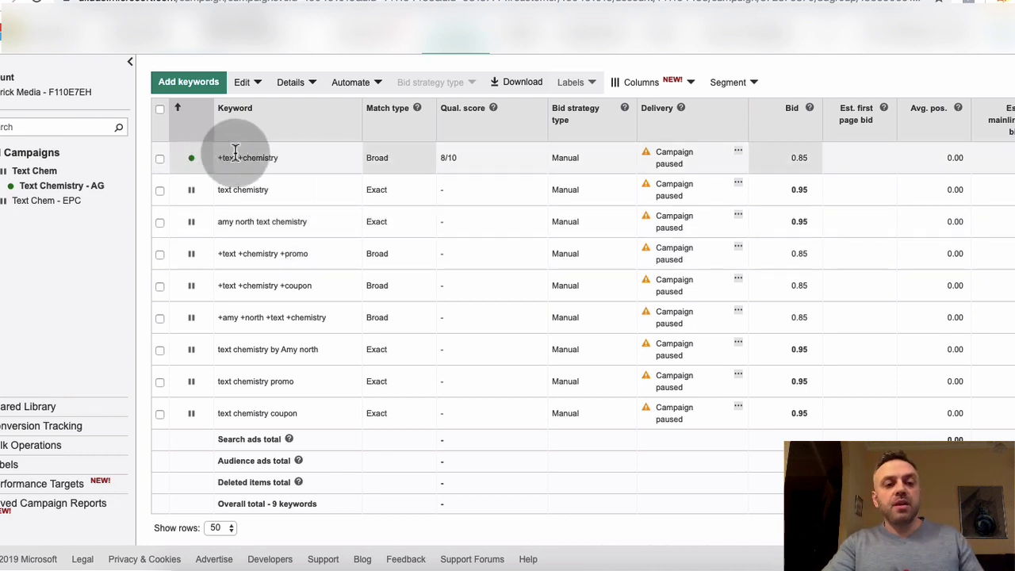
scroll(276, 207, "up", 4)
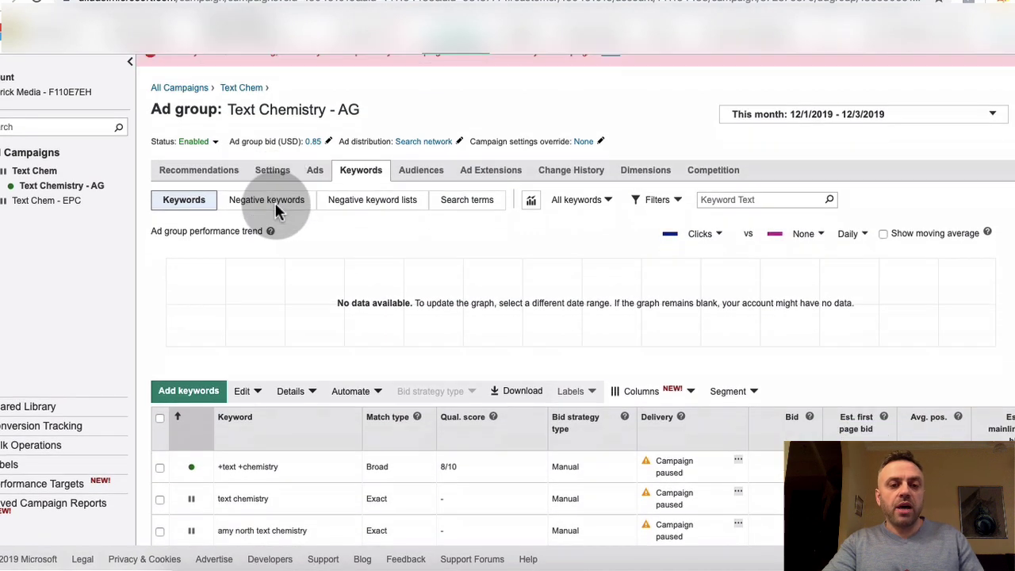
scroll(276, 210, "down", 1)
scroll(276, 210, "up", 1)
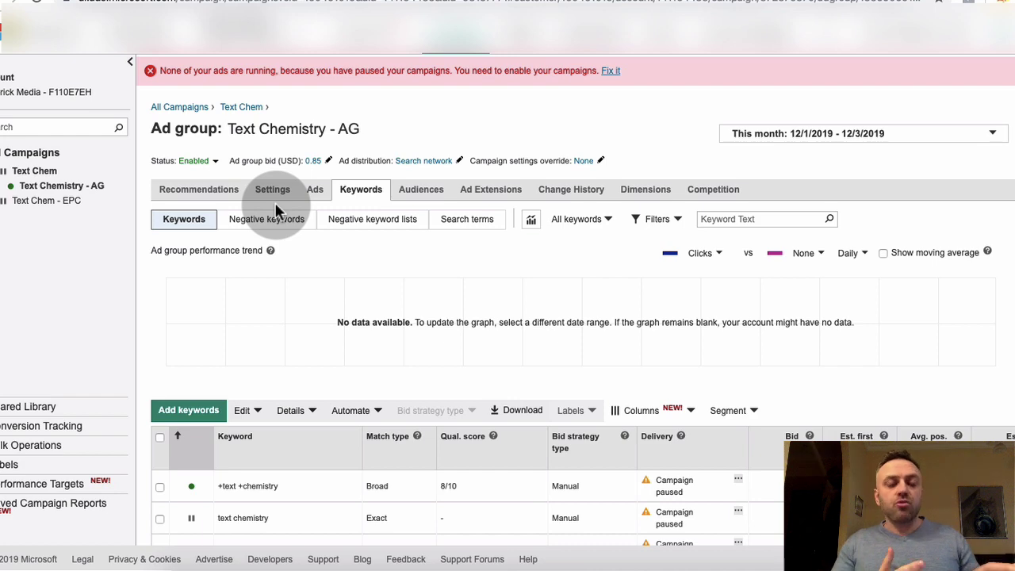
scroll(276, 210, "down", 4)
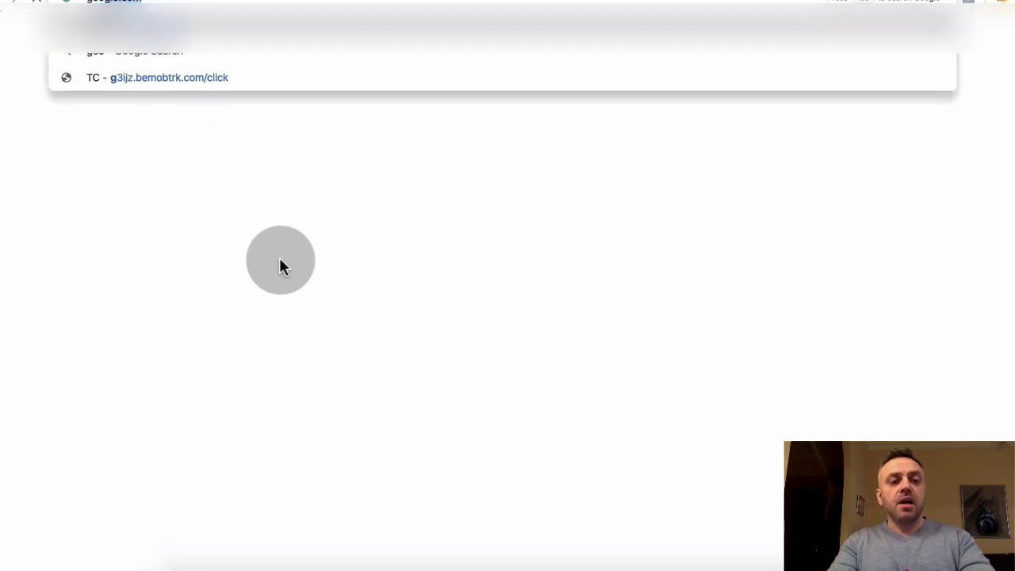
Step: Go to google.com, search for buy text chemistry, and look through the ads and organic results
key("Return")
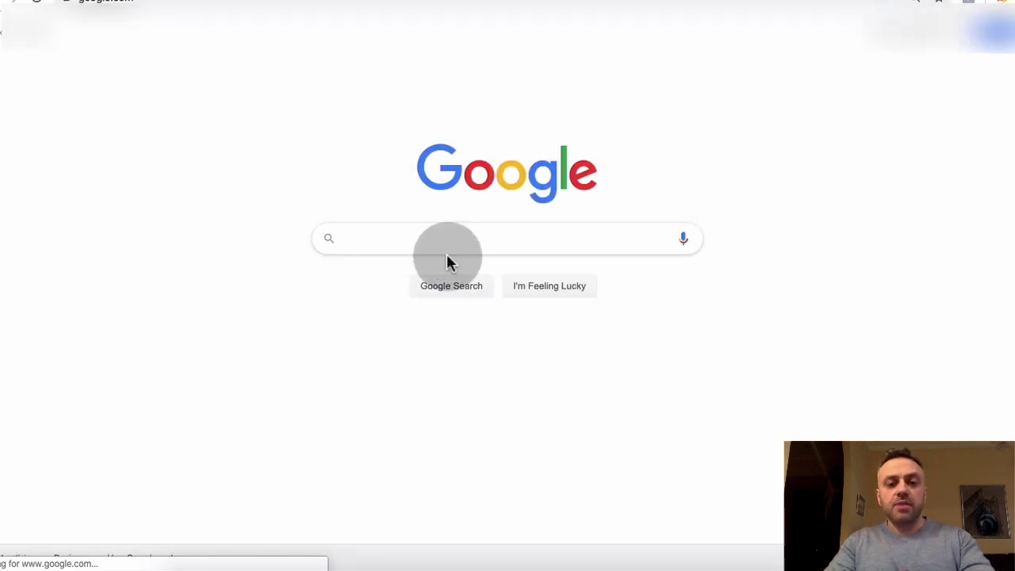
type("text chemistry")
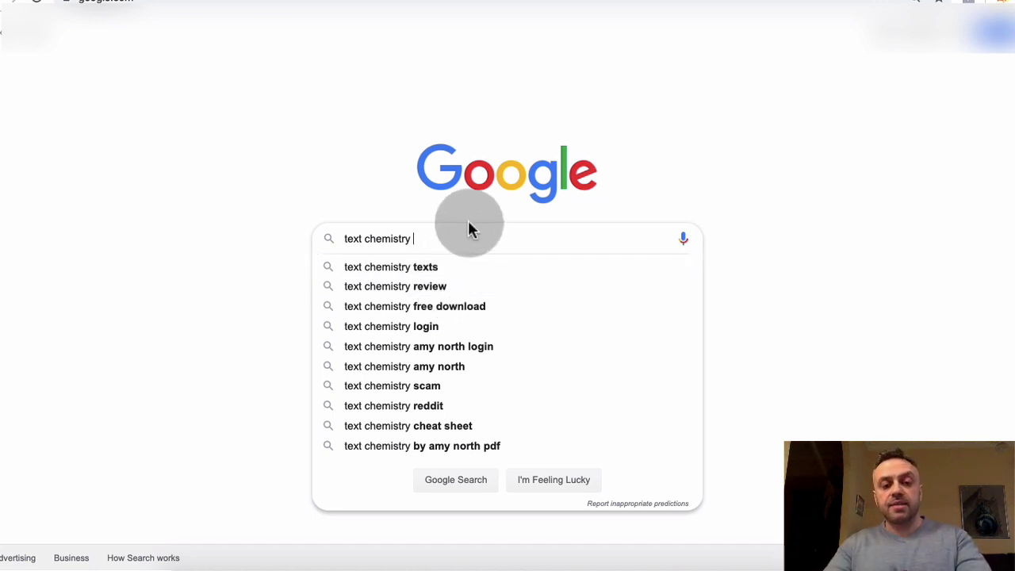
type("buy")
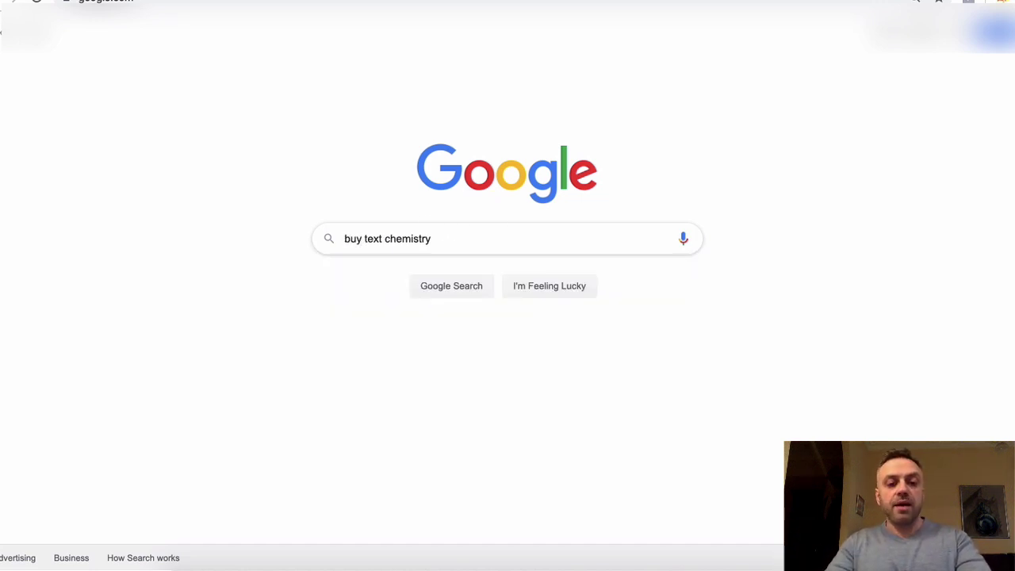
key("Return")
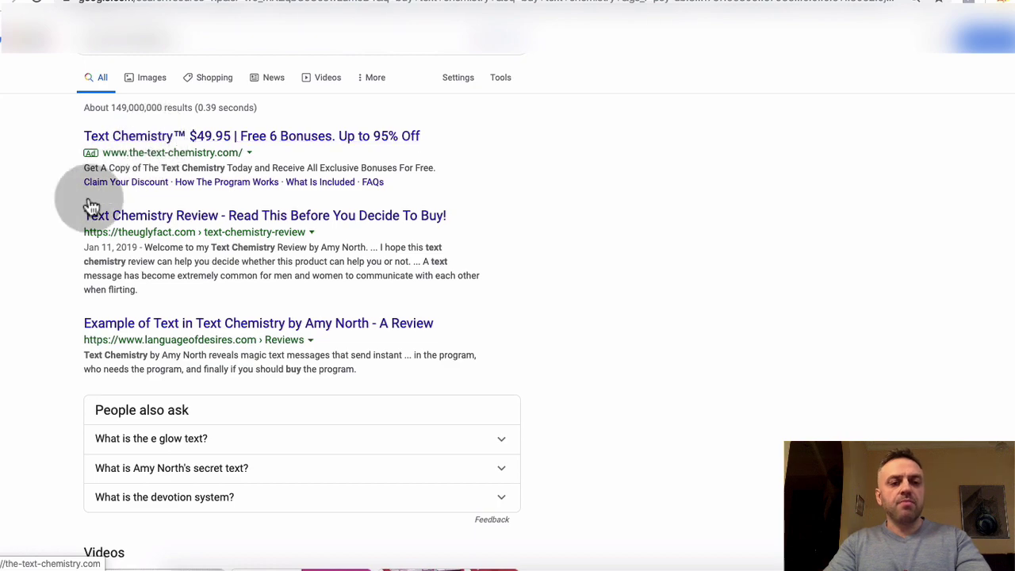
scroll(123, 163, "down", 15)
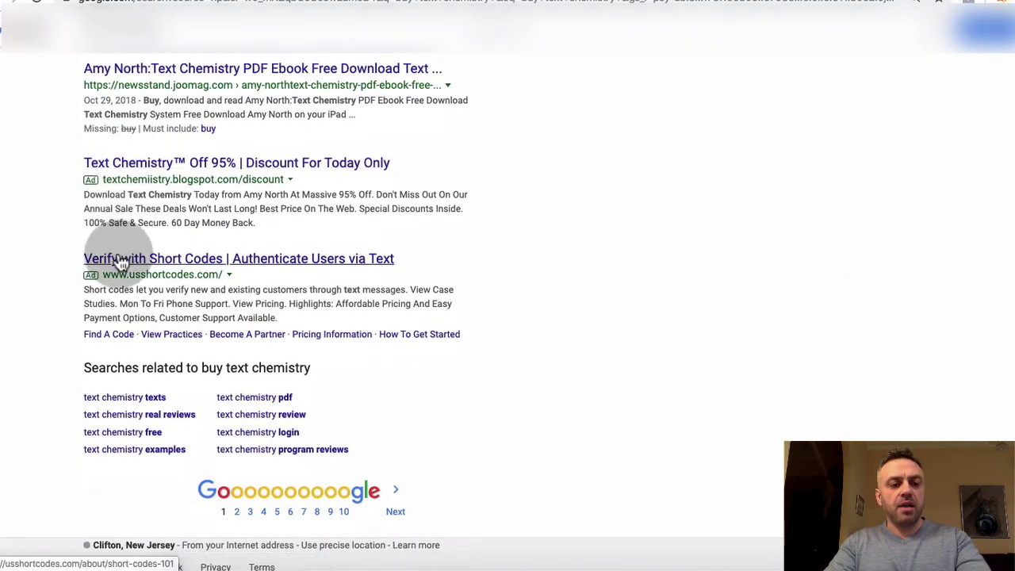
scroll(118, 171, "up", 6)
scroll(91, 173, "up", 10)
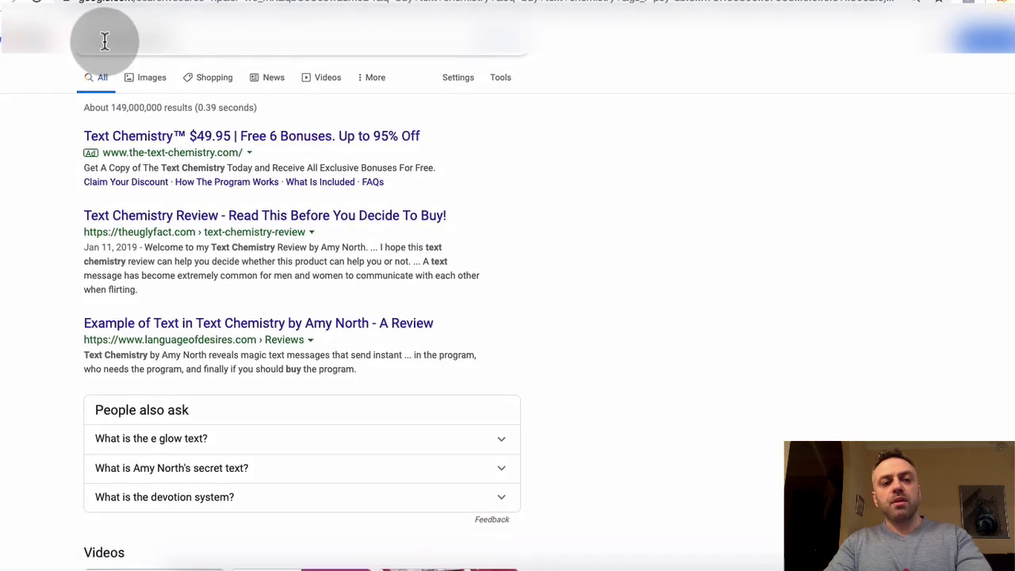
Step: Search Google for text chemistry free download and check the whole results page for ads
left_click(119, 35)
type("free")
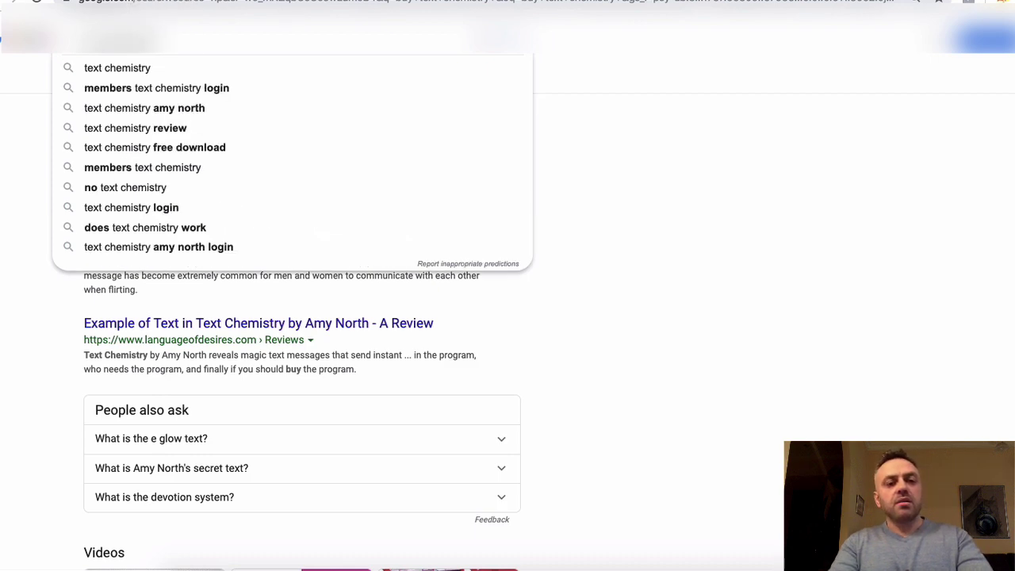
key("Down")
key("Return")
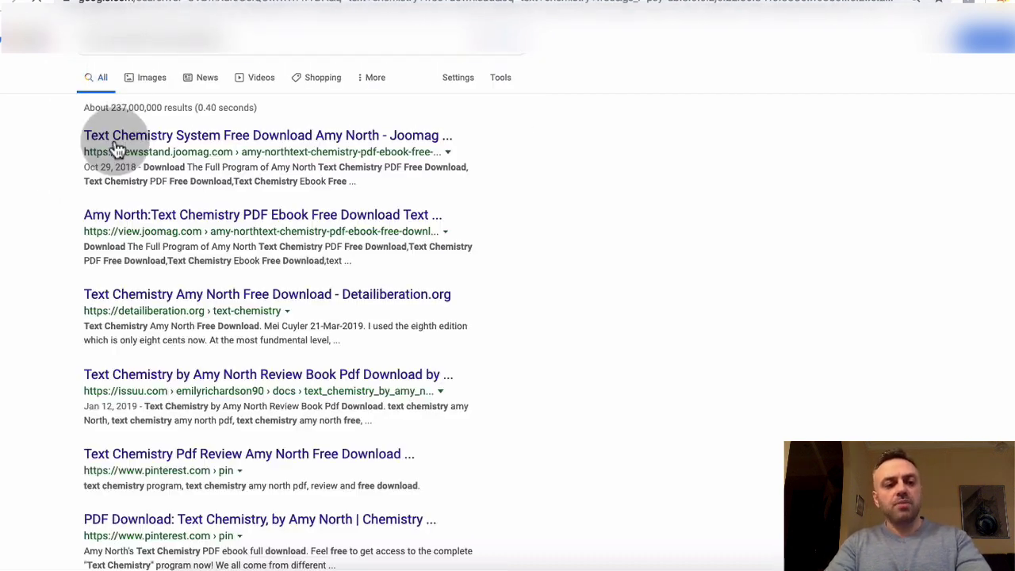
scroll(48, 222, "down", 10)
scroll(43, 238, "up", 10)
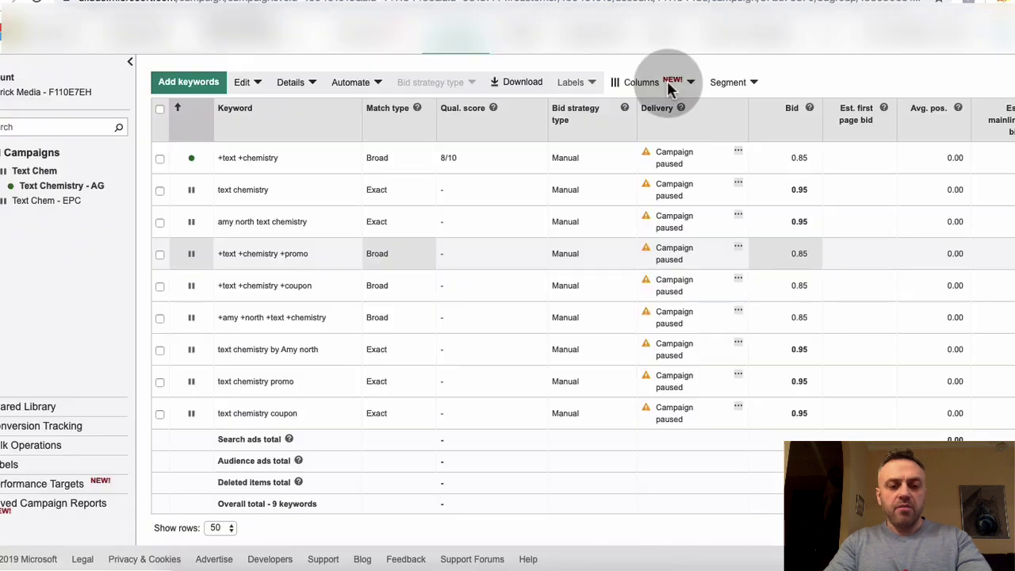
Step: Return to the Text Chemistry - AG ad group in Bing Ads and open its negative keywords
scroll(457, 327, "up", 3)
scroll(457, 321, "up", 3)
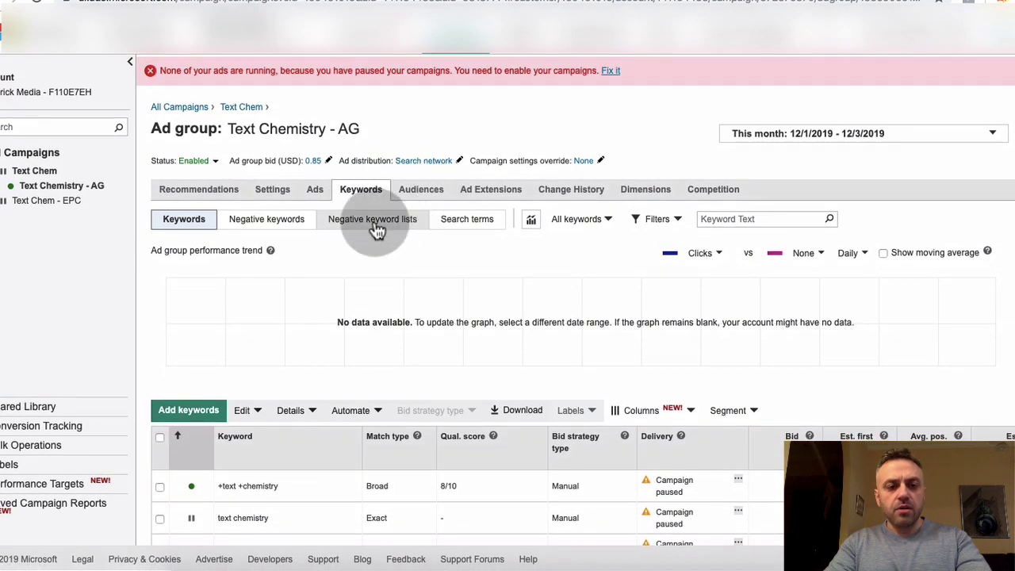
left_click(279, 226)
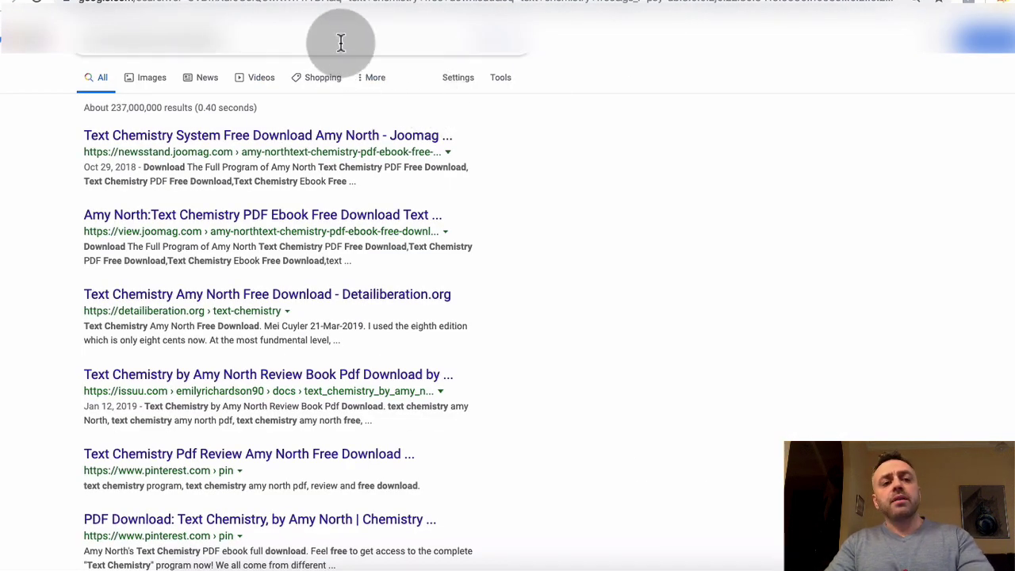
Step: Search Google for negative keywords list and look through the results
left_click(341, 42)
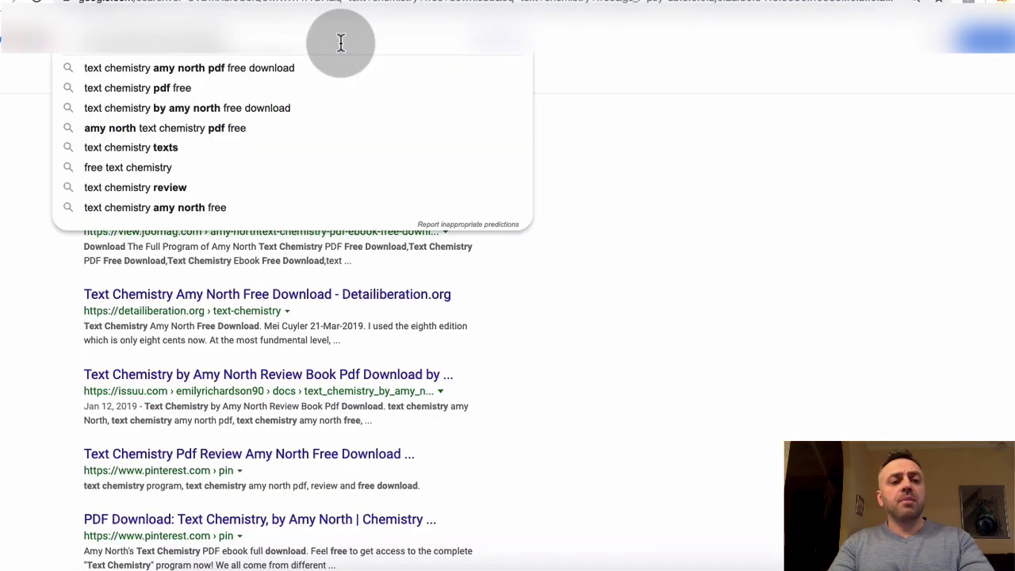
type("ne")
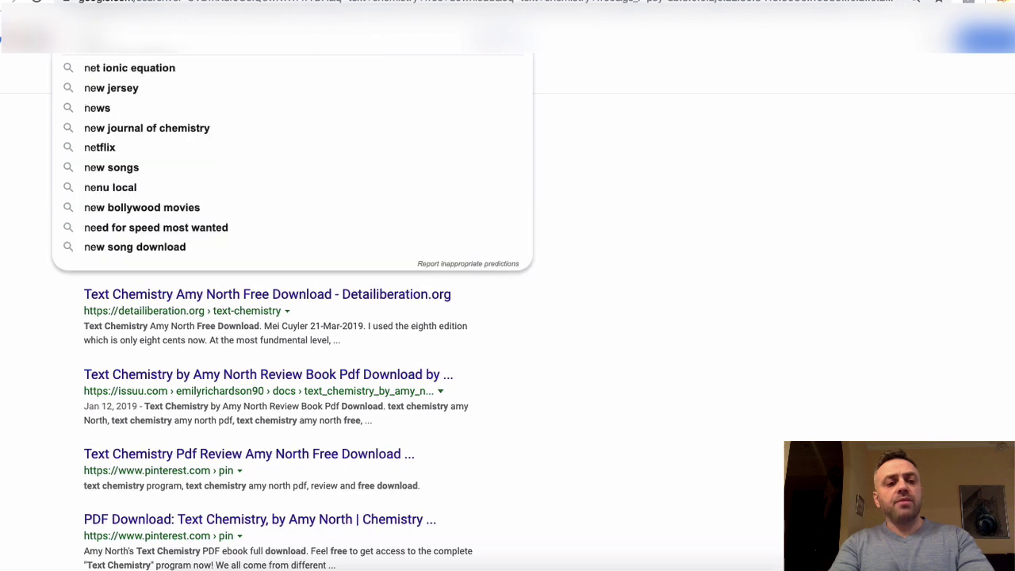
type("gative k")
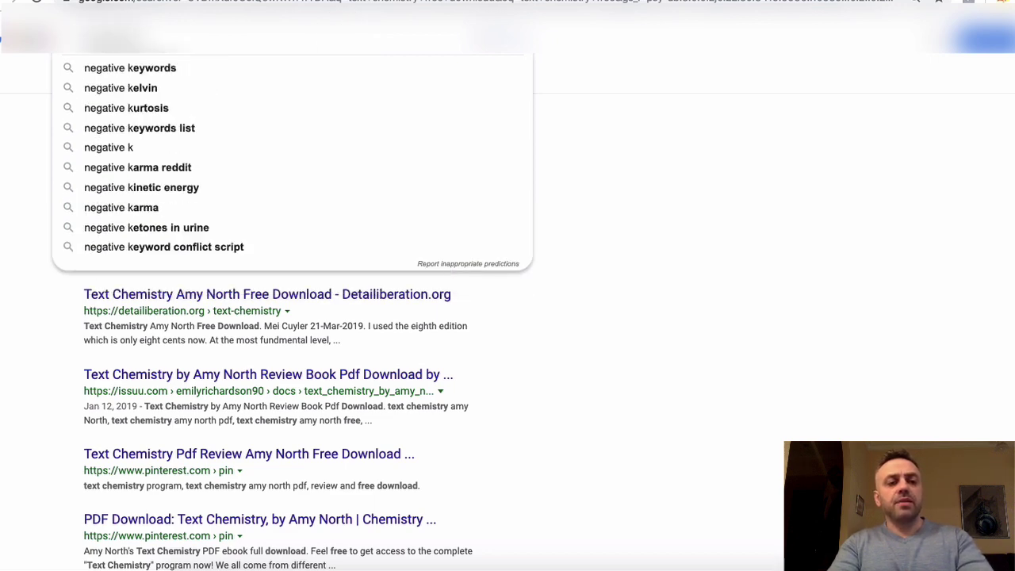
type("eyword")
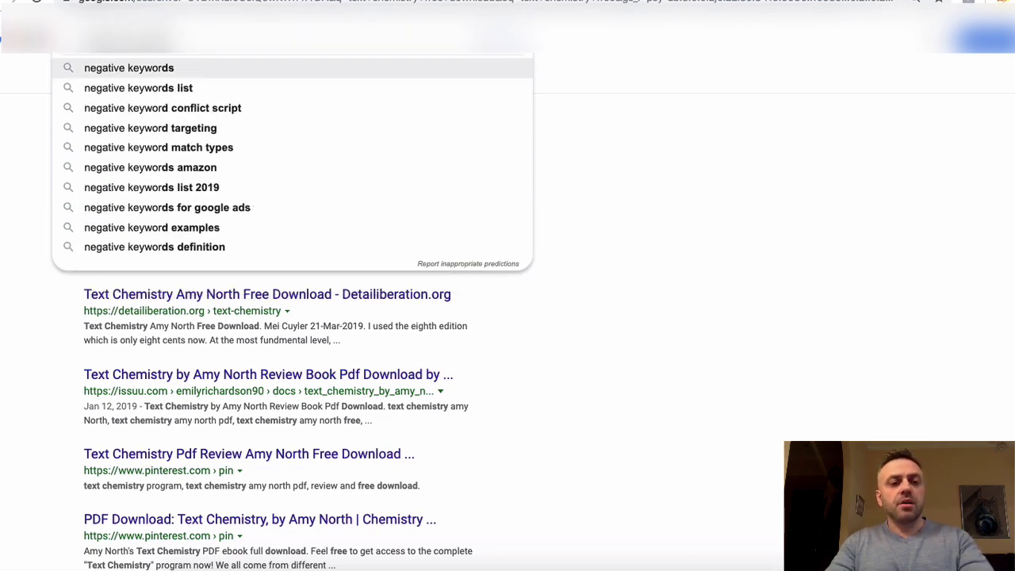
key("Down")
key("Return")
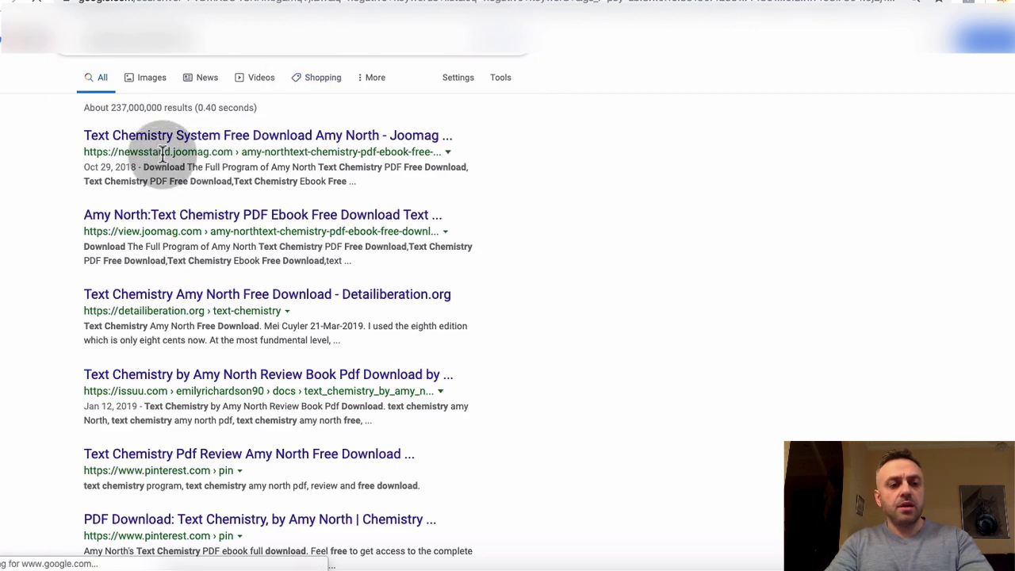
scroll(151, 238, "down", 3)
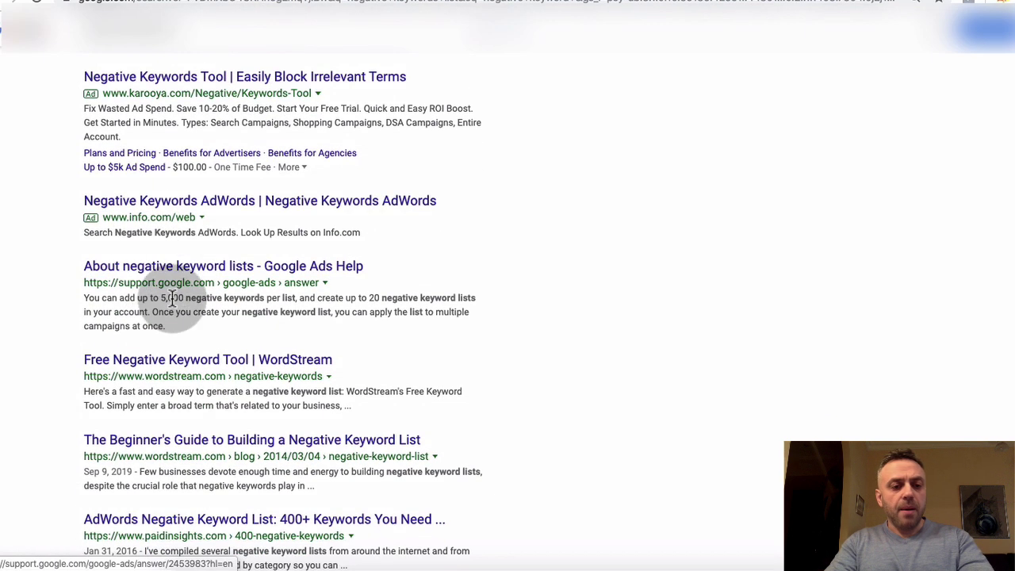
Step: Open WordStream's Free Negative Keyword Tool result, skim its match-type examples, and return to the search results
left_click(169, 363)
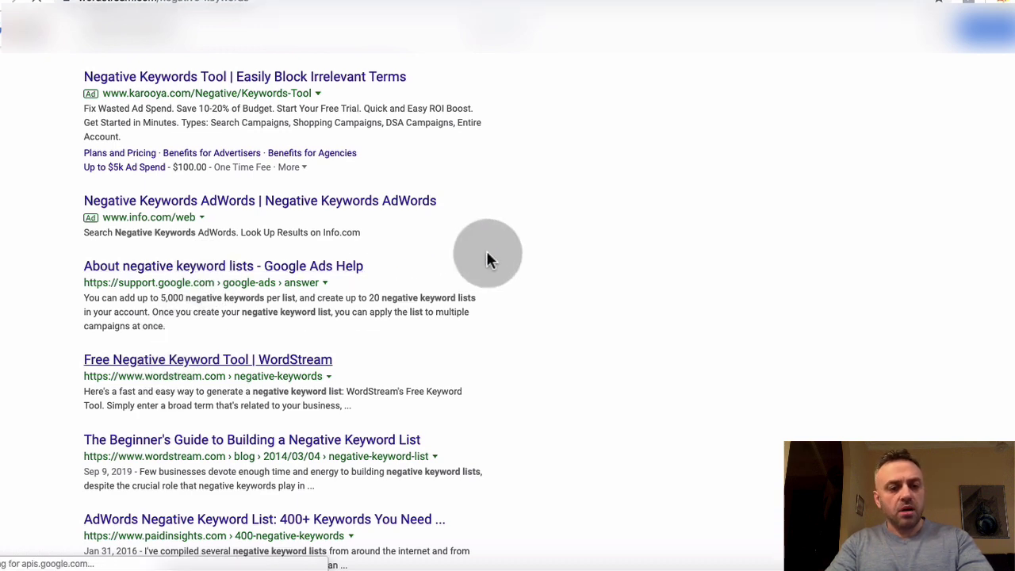
scroll(256, 363, "down", 4)
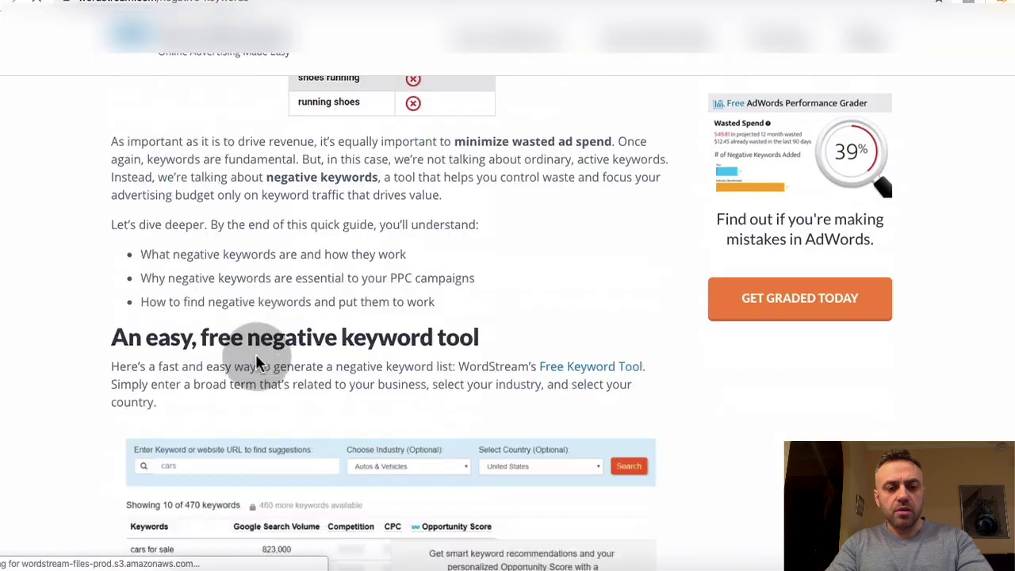
scroll(256, 363, "down", 15)
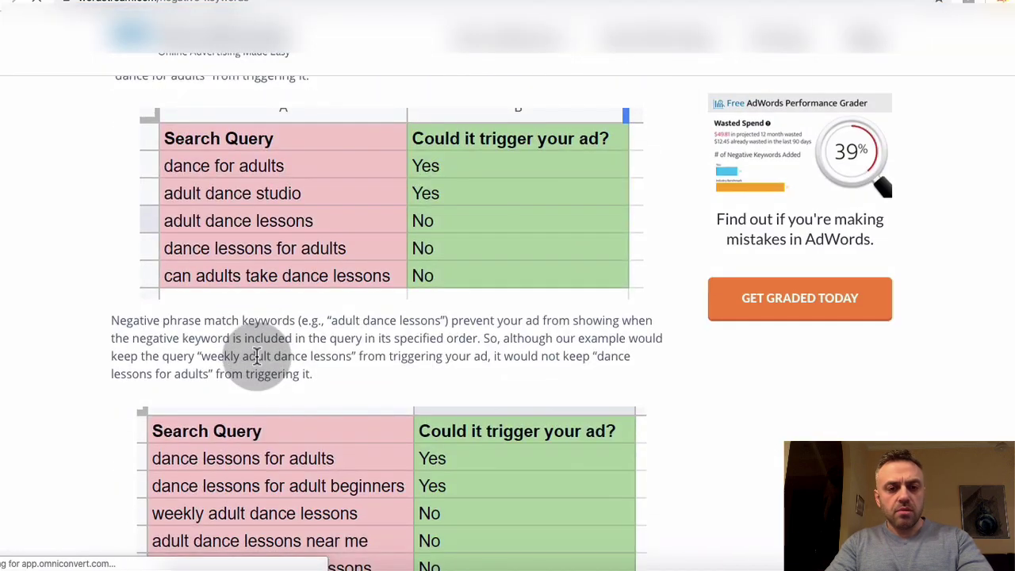
scroll(257, 355, "down", 10)
scroll(256, 355, "up", 5)
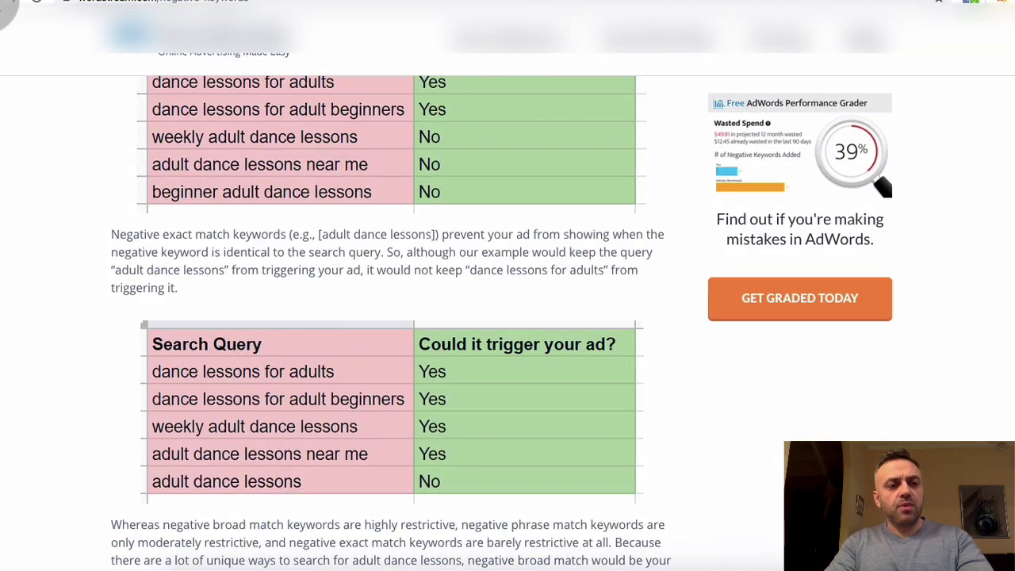
left_click(14, 3)
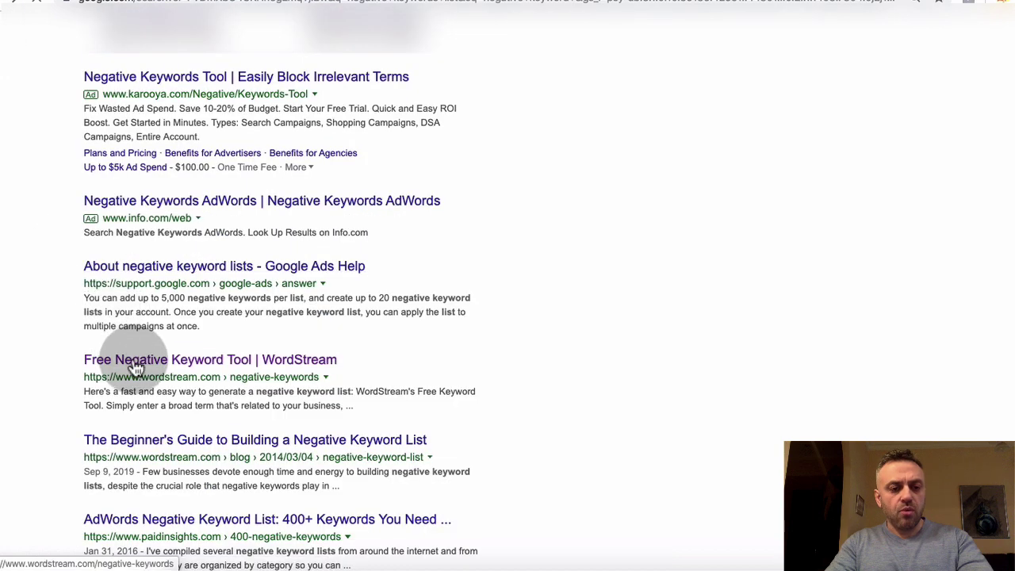
Step: Open the PaidInsights article with 400+ AdWords negative keywords and examine its categorised lists from Job Related through Legal
scroll(62, 389, "down", 1)
scroll(63, 387, "down", 3)
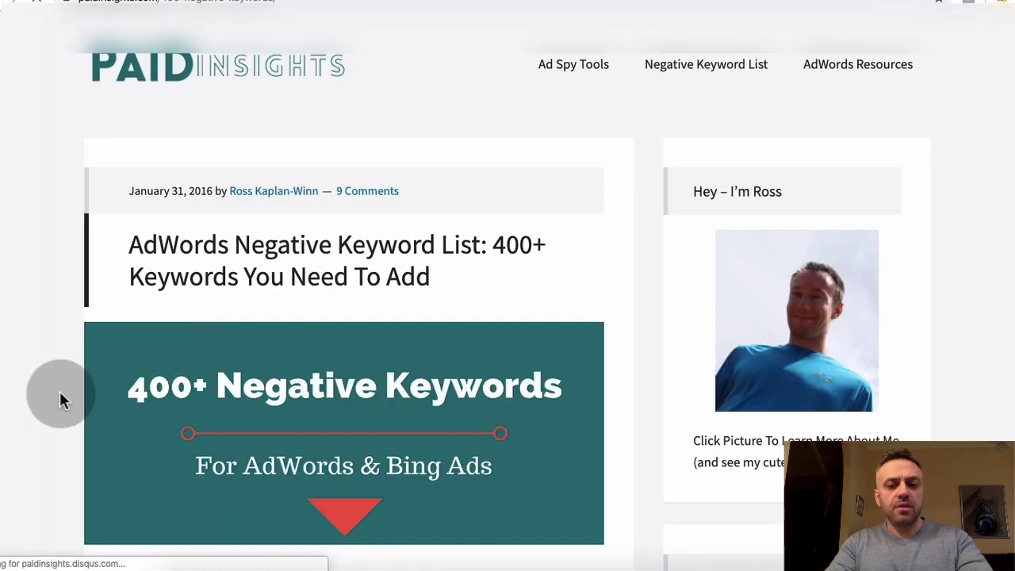
scroll(61, 396, "down", 10)
scroll(62, 396, "down", 15)
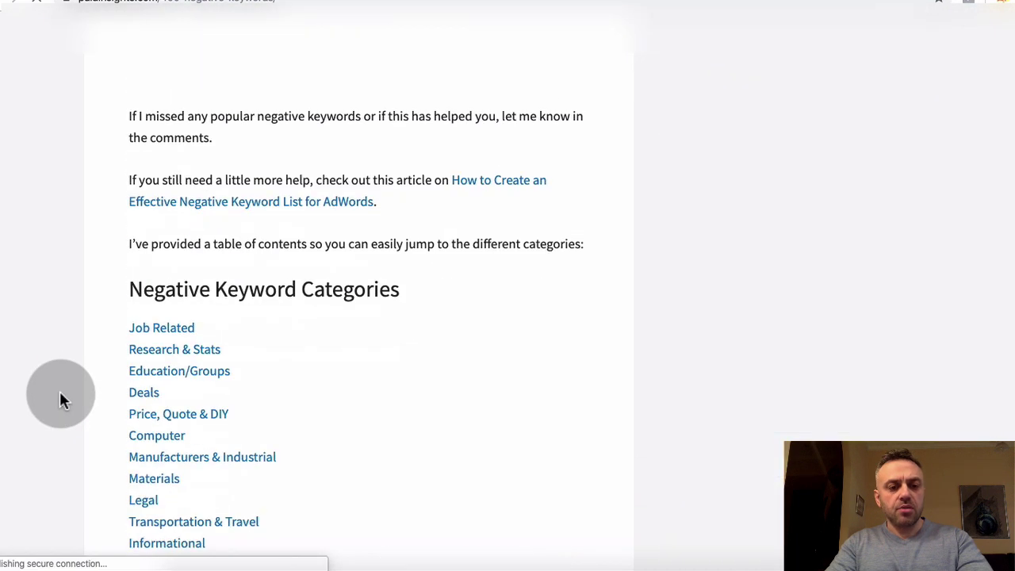
scroll(59, 391, "down", 8)
scroll(59, 391, "up", 6)
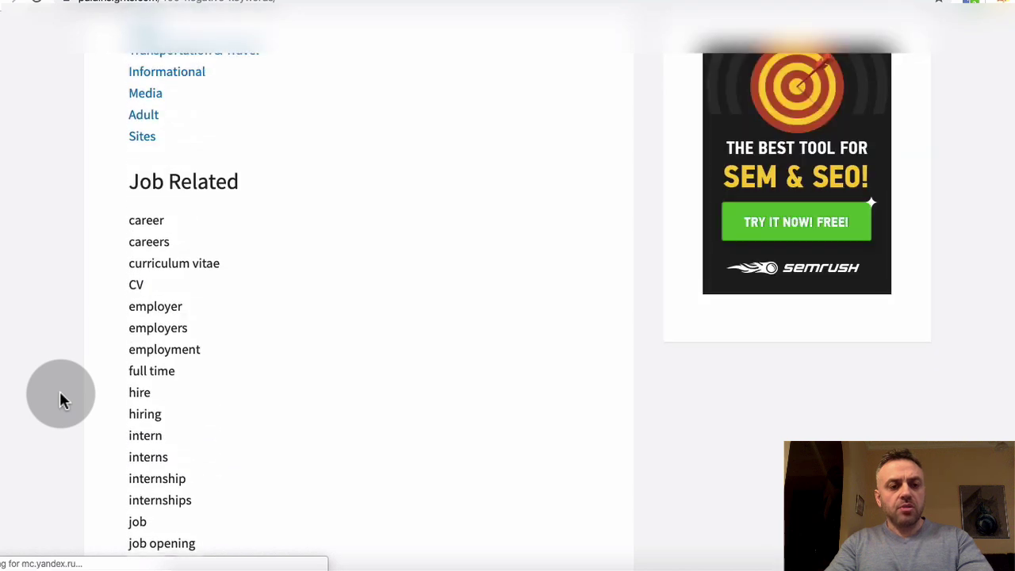
scroll(59, 391, "down", 8)
scroll(60, 390, "down", 10)
scroll(60, 391, "up", 6)
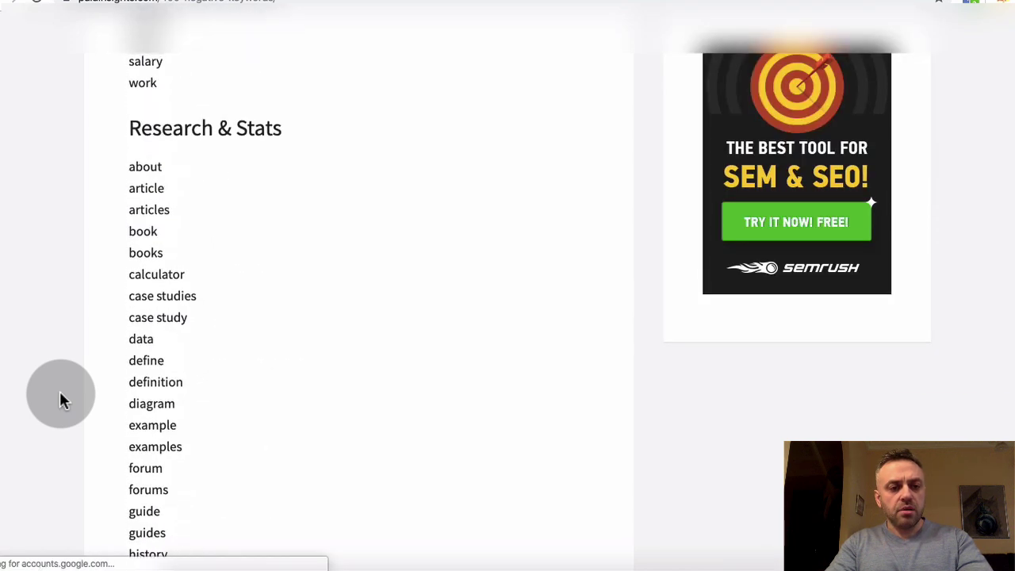
scroll(59, 391, "down", 8)
scroll(59, 391, "down", 15)
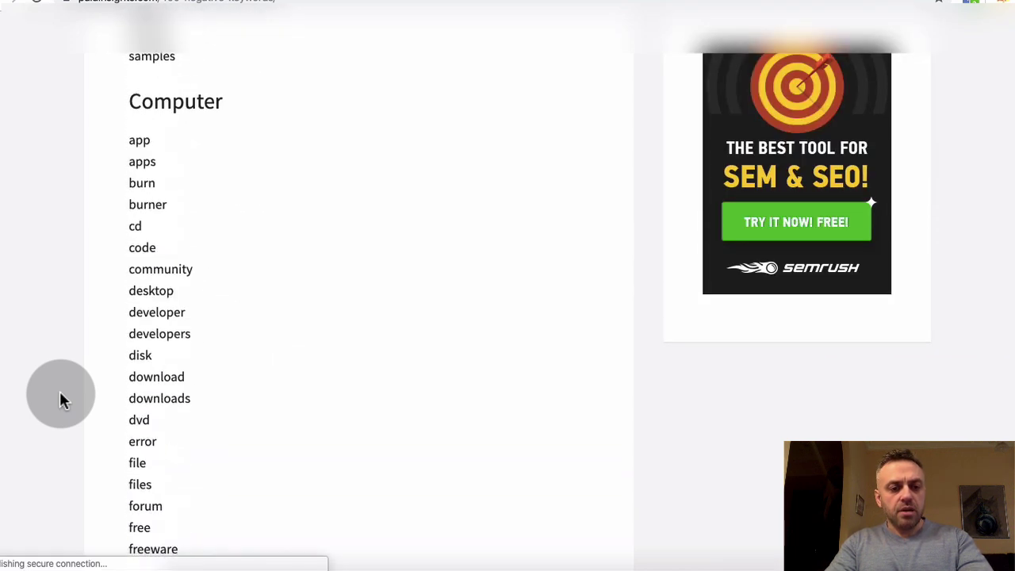
scroll(129, 170, "up", 3)
scroll(119, 317, "down", 5)
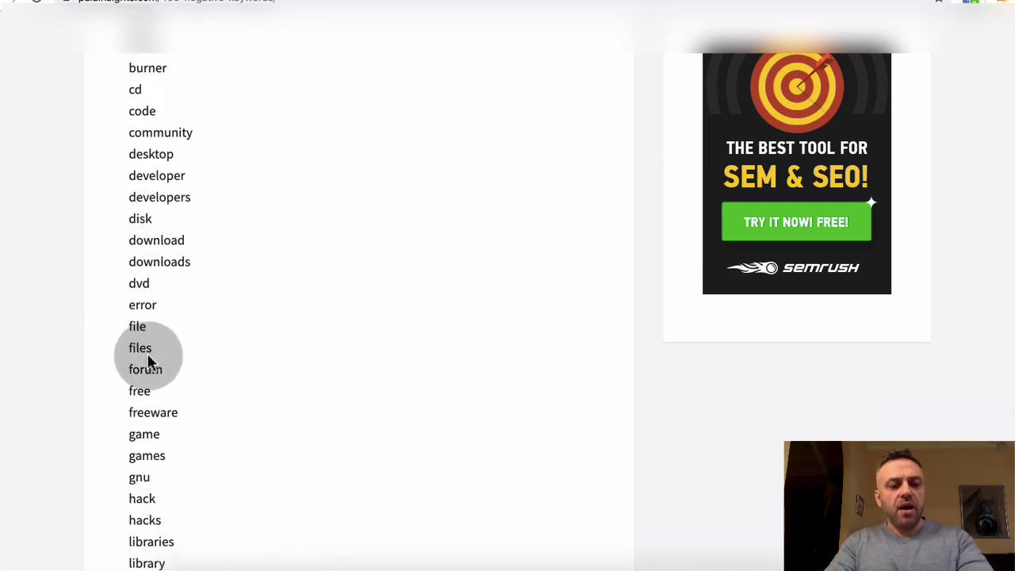
scroll(181, 344, "down", 3)
scroll(143, 232, "down", 8)
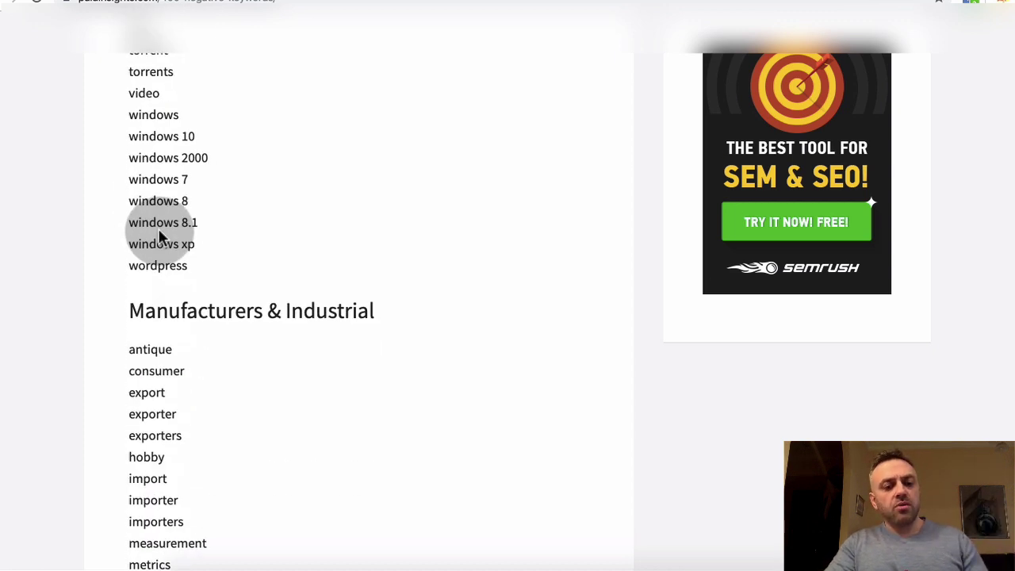
scroll(160, 234, "down", 10)
scroll(160, 230, "up", 1)
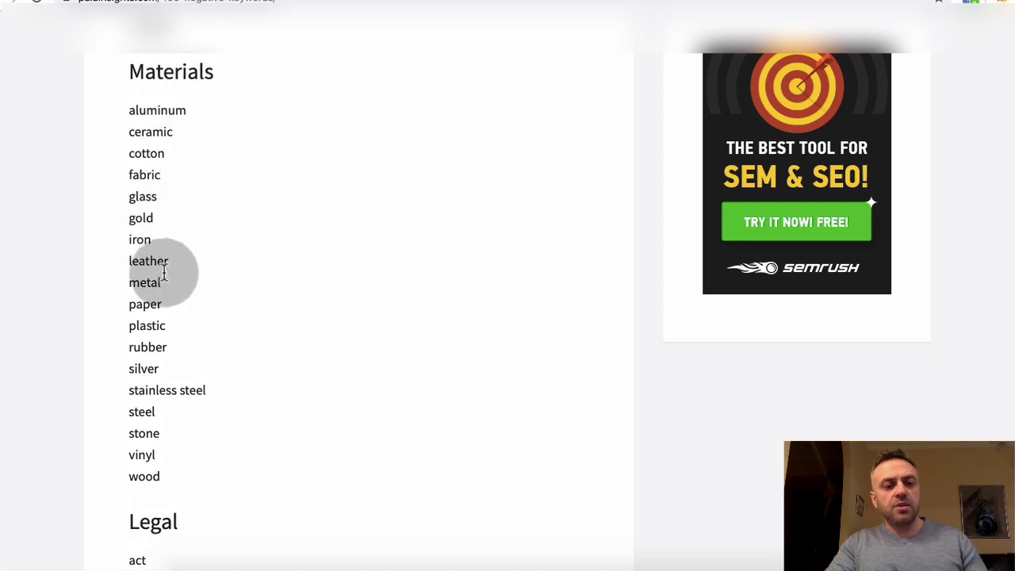
scroll(164, 273, "down", 5)
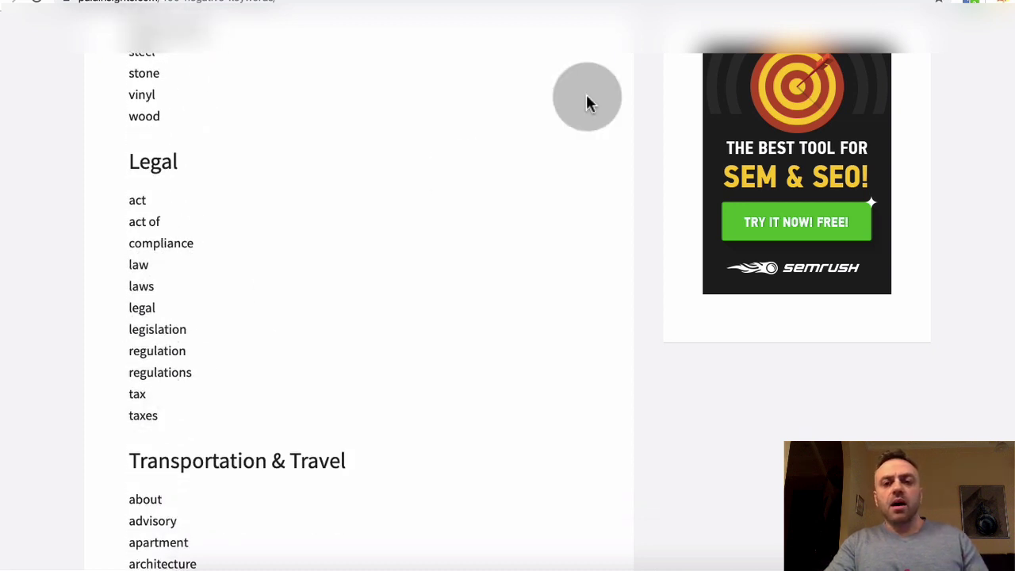
Step: Switch back to Bing Ads and review the keywords of the Text Chemistry - AG ad group
left_click(815, 0)
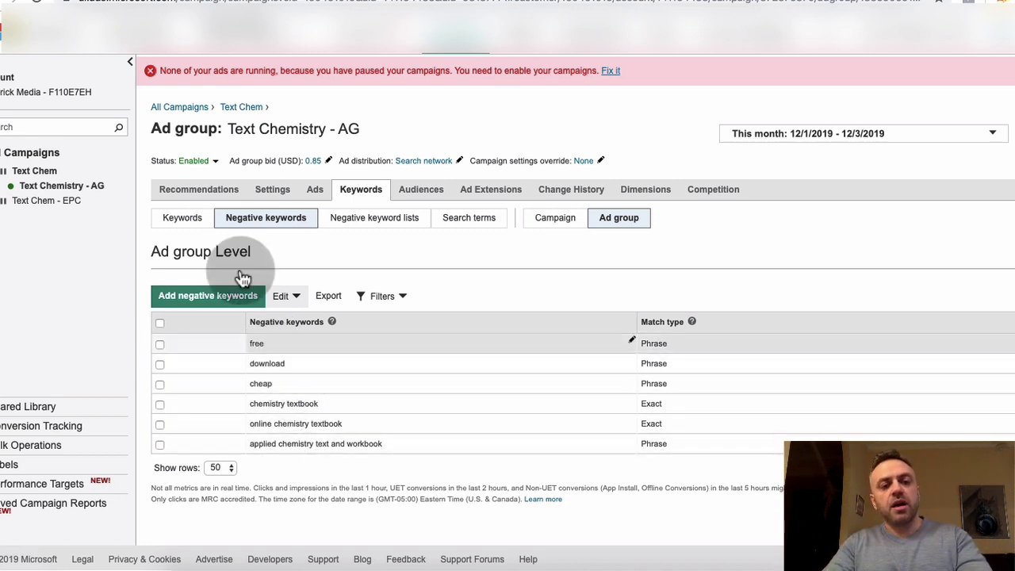
left_click(182, 222)
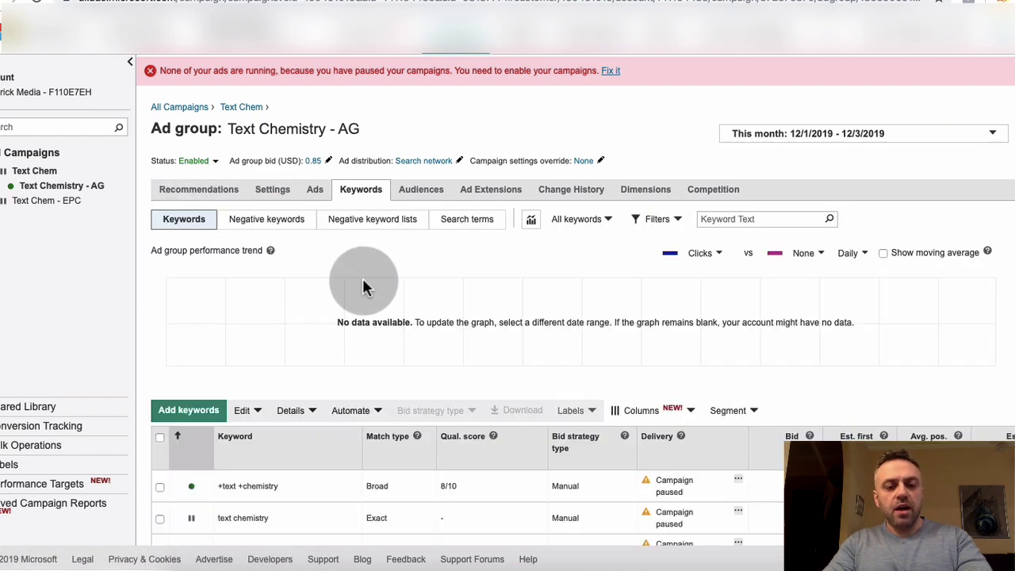
scroll(364, 287, "down", 5)
scroll(364, 287, "up", 5)
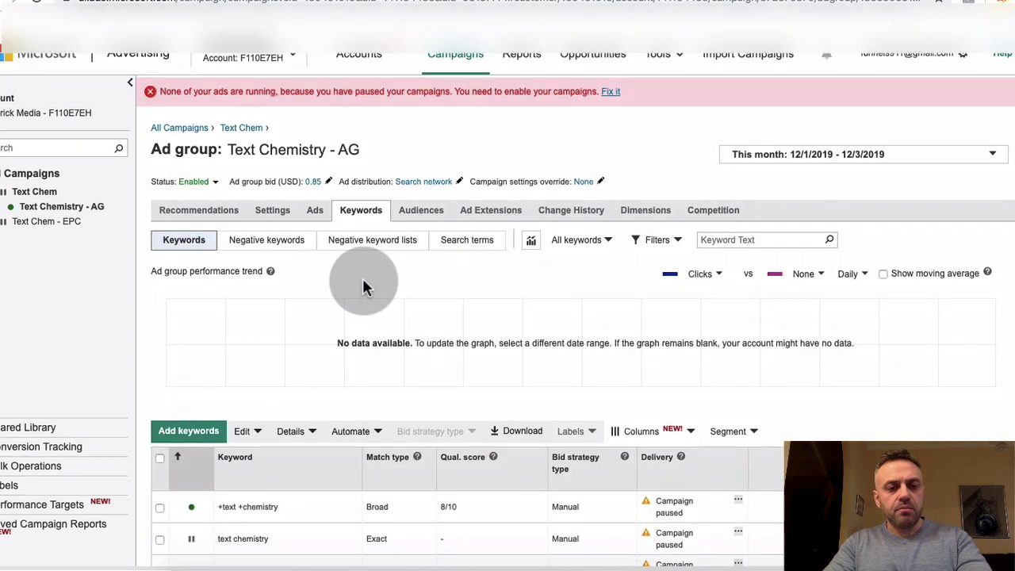
Step: Show the ads of the Text Chemistry - AG ad group and look them over
left_click(315, 190)
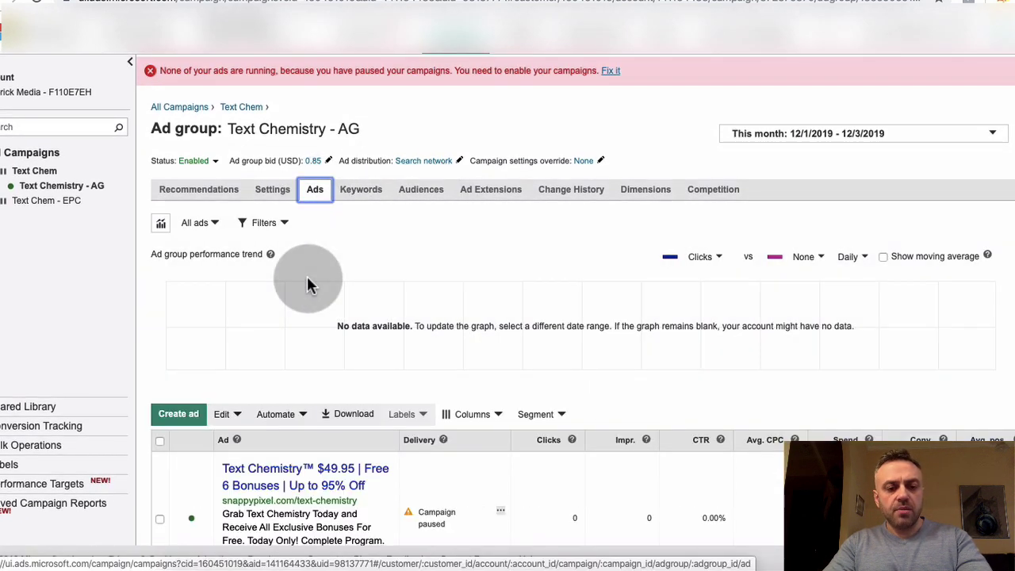
scroll(309, 281, "down", 5)
scroll(290, 283, "up", 5)
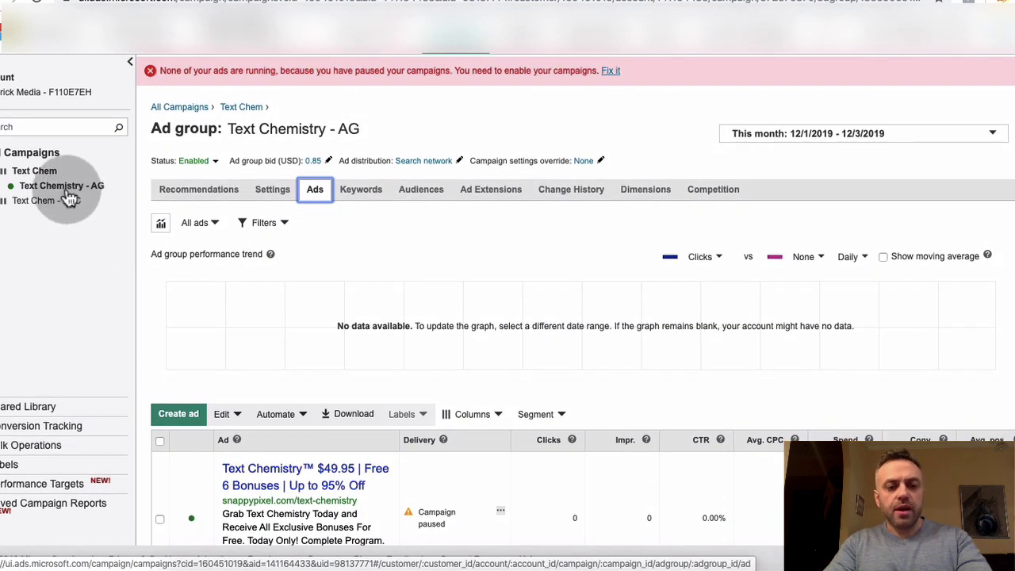
Step: Show the ad group's callout extensions, check the available extension types, and view the same extensions for the Text Chem campaign
left_click(497, 189)
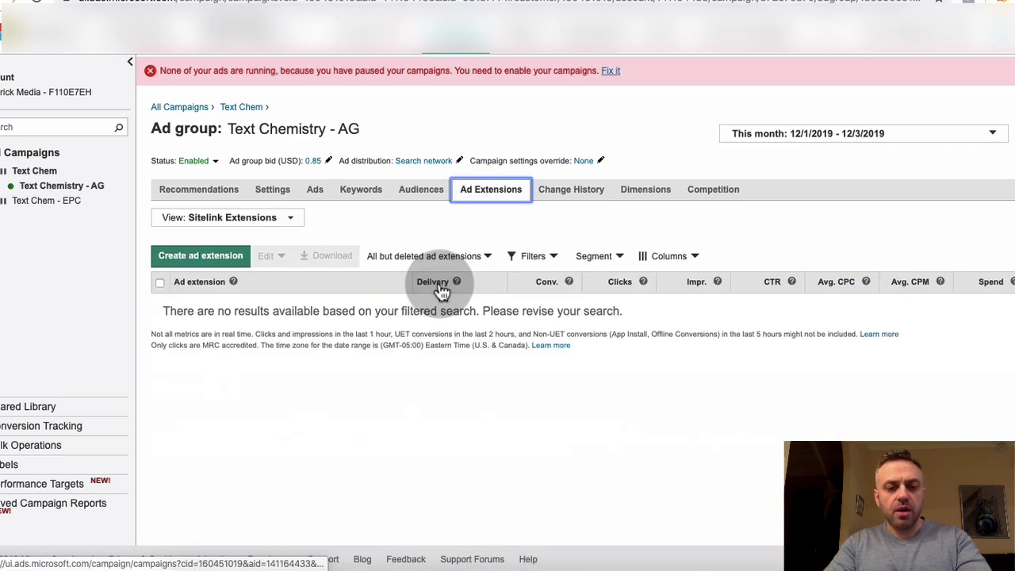
left_click(277, 221)
left_click(276, 238)
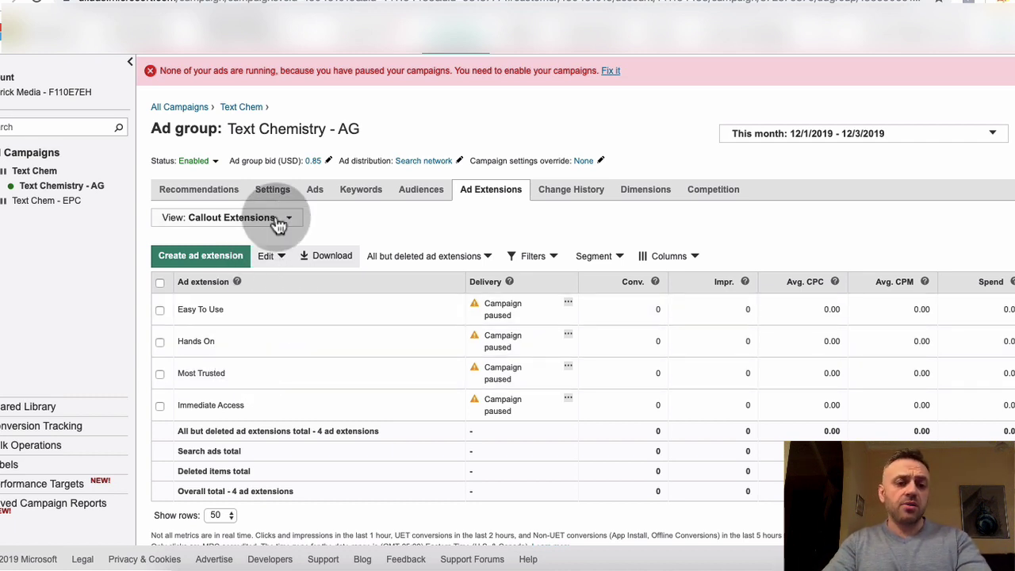
left_click(278, 220)
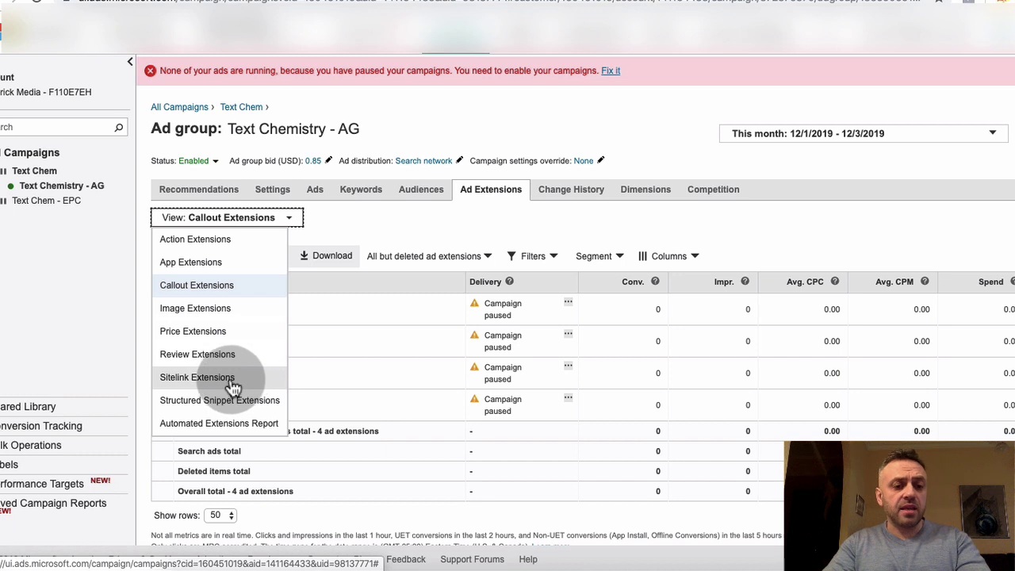
left_click(373, 217)
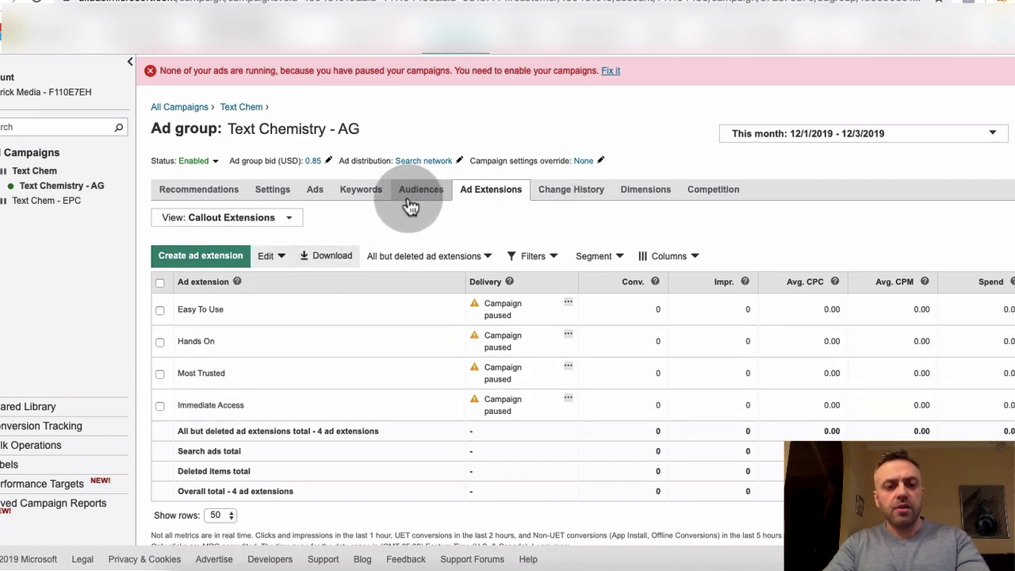
left_click(48, 170)
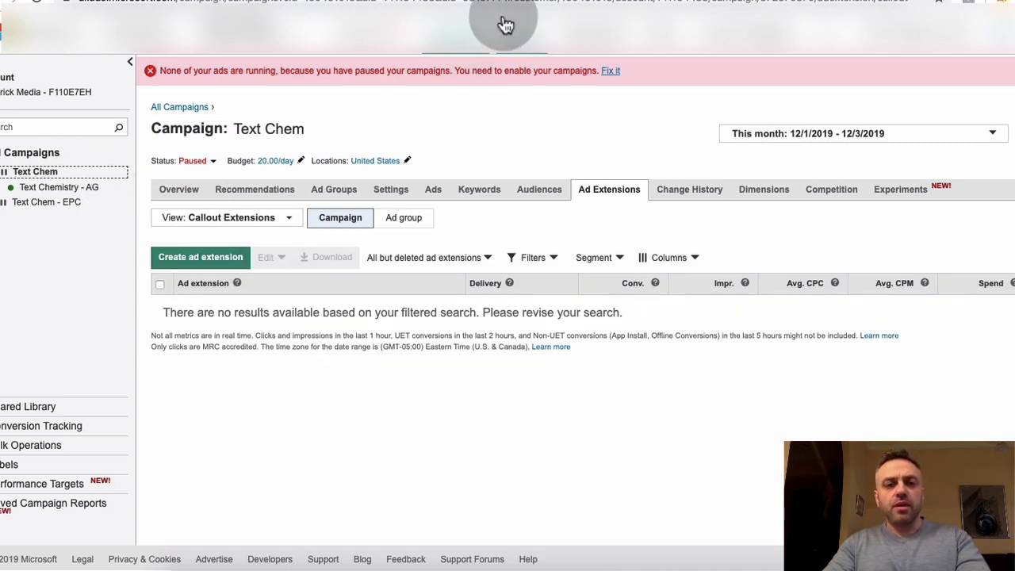
Step: Switch to BeMob and copy the campaign URL of the United States - Bing - Clickbank - Textchem campaign
left_click(313, 0)
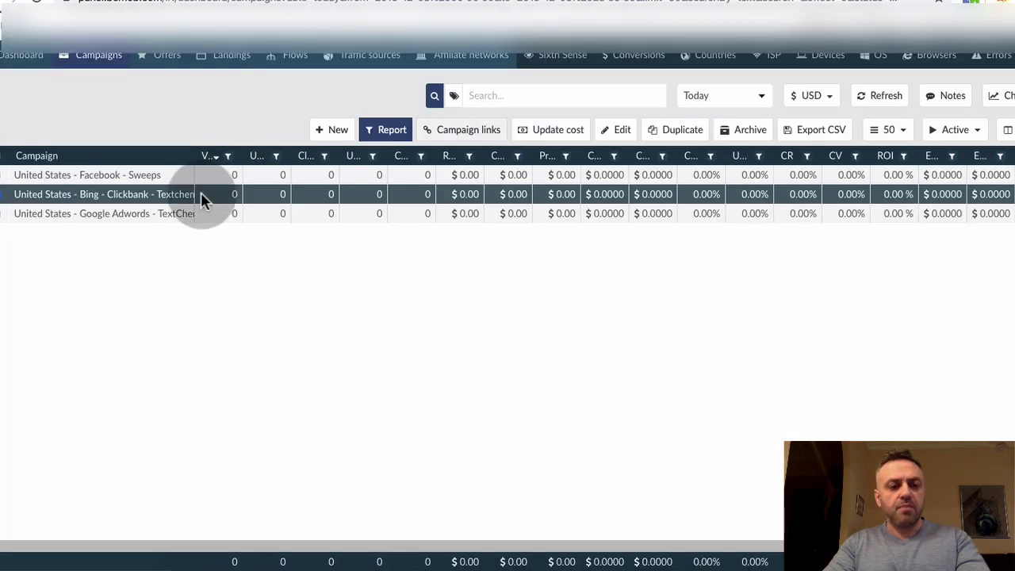
left_click(480, 135)
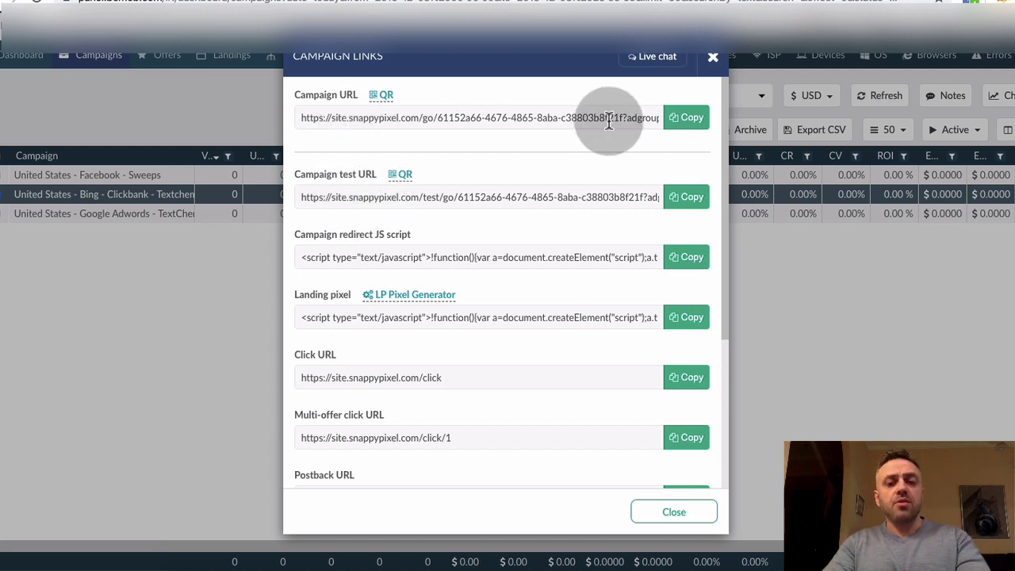
left_click(691, 120)
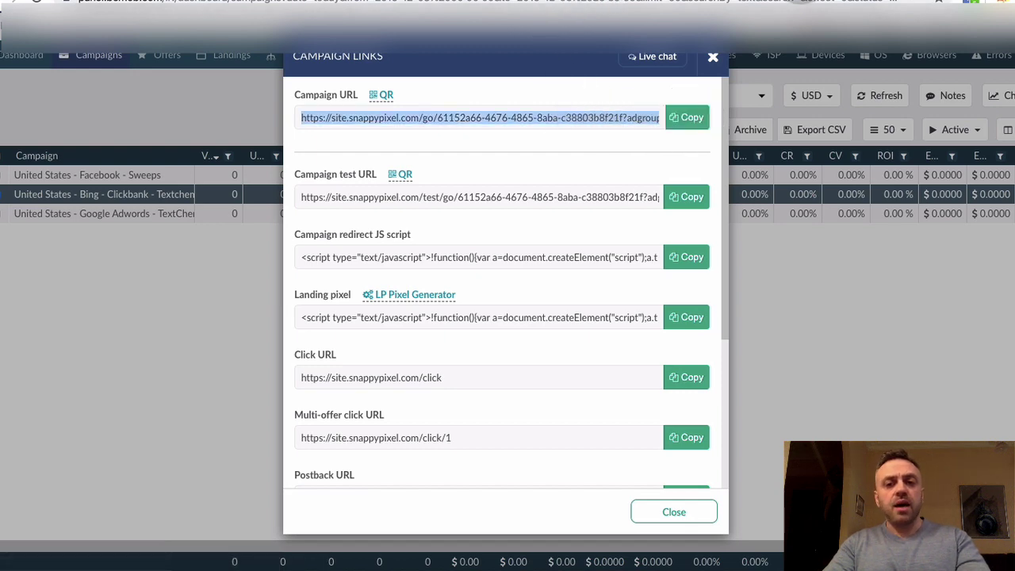
Step: Return to Bing Ads and open the settings of the Text Chem campaign
left_click(702, 16)
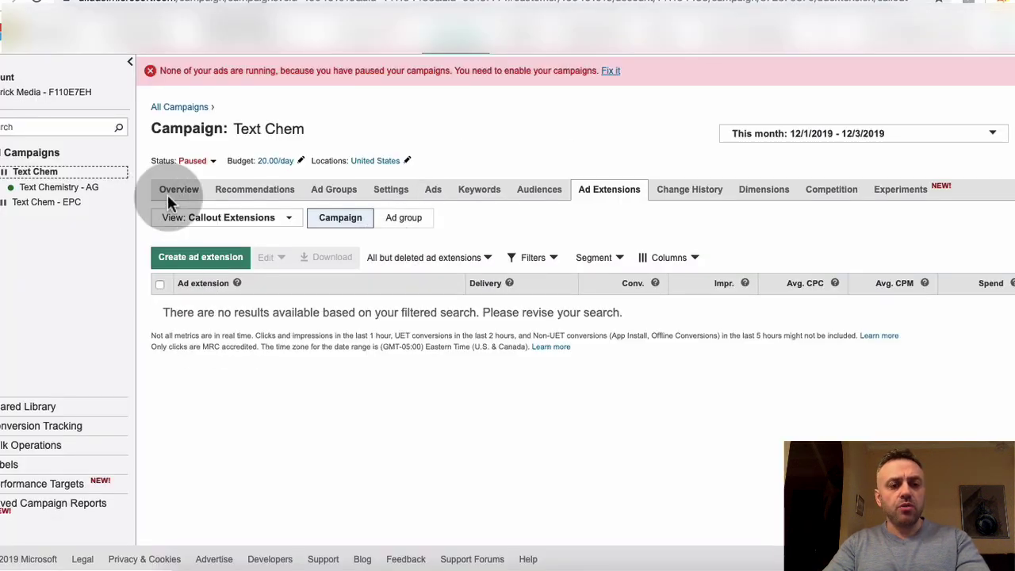
left_click(389, 196)
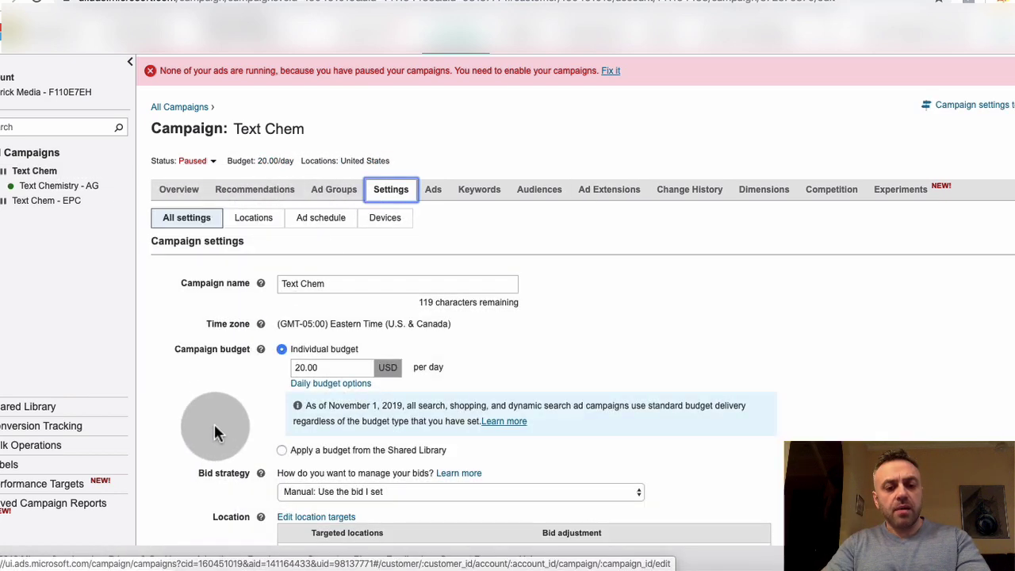
Step: Open the Text Chem campaign's tracking template in the advanced campaign URL options and view the end of the URL
scroll(209, 431, "down", 3)
scroll(199, 450, "down", 4)
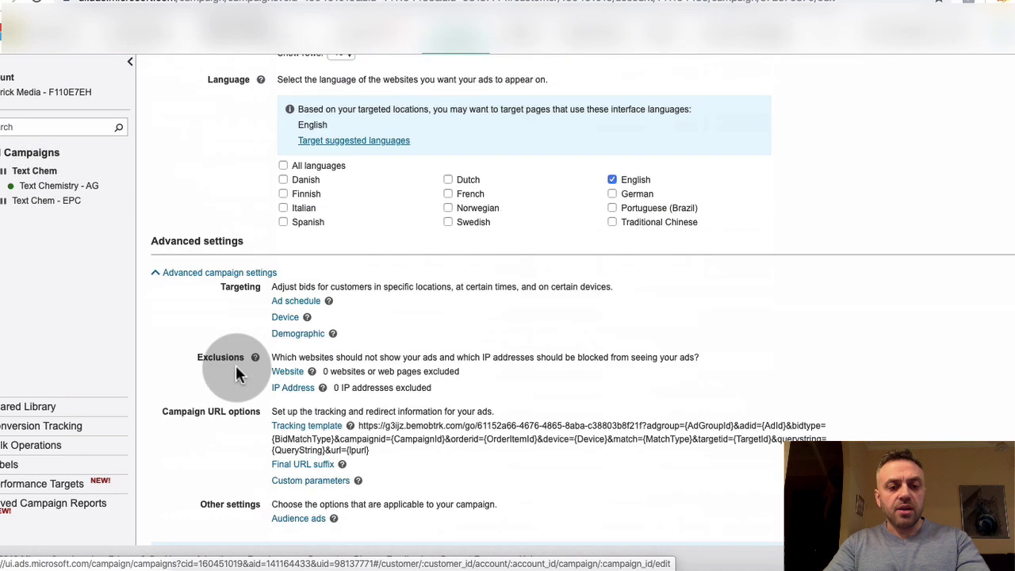
scroll(235, 365, "down", 2)
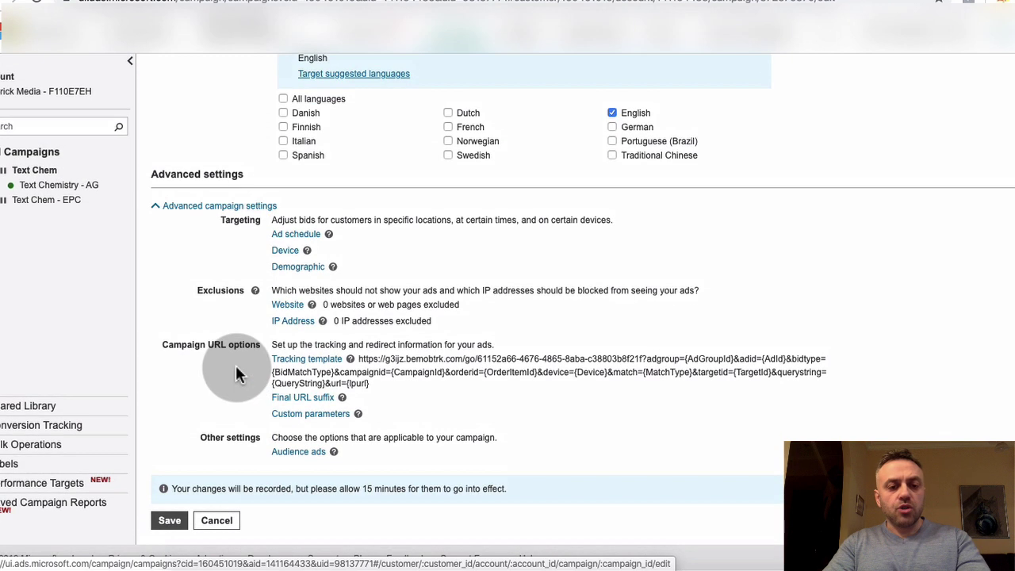
left_click(309, 361)
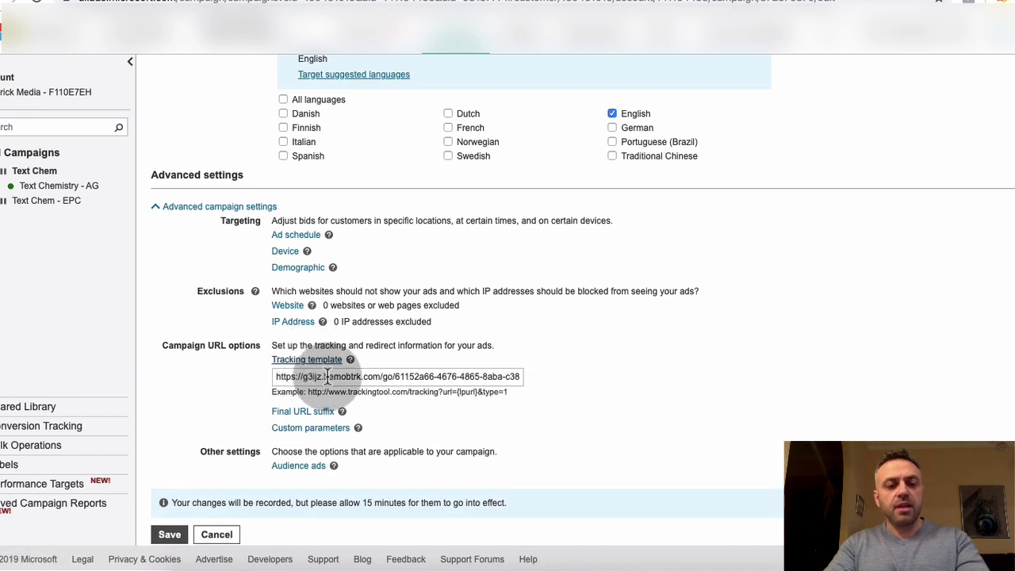
left_click(322, 377)
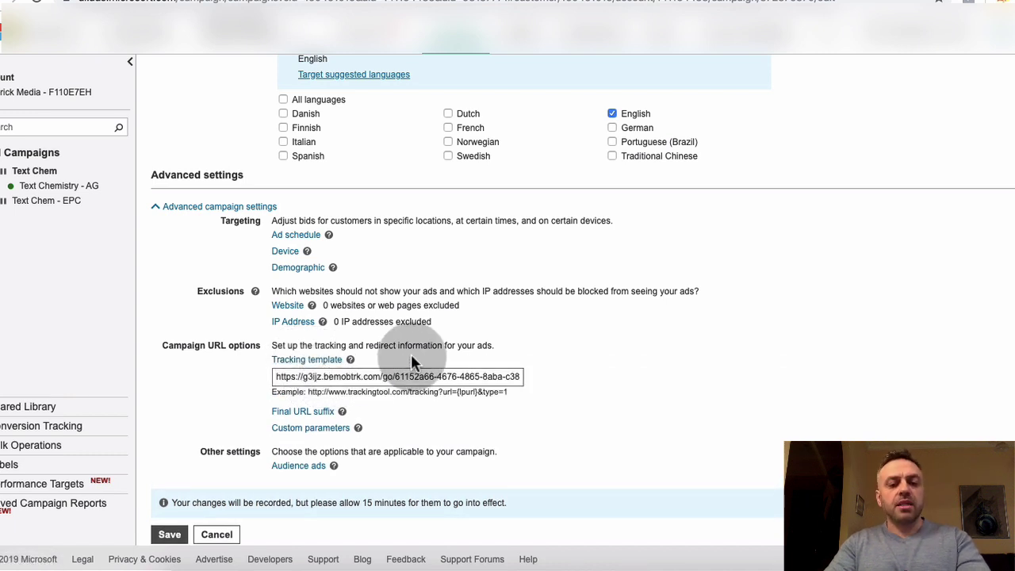
key("End")
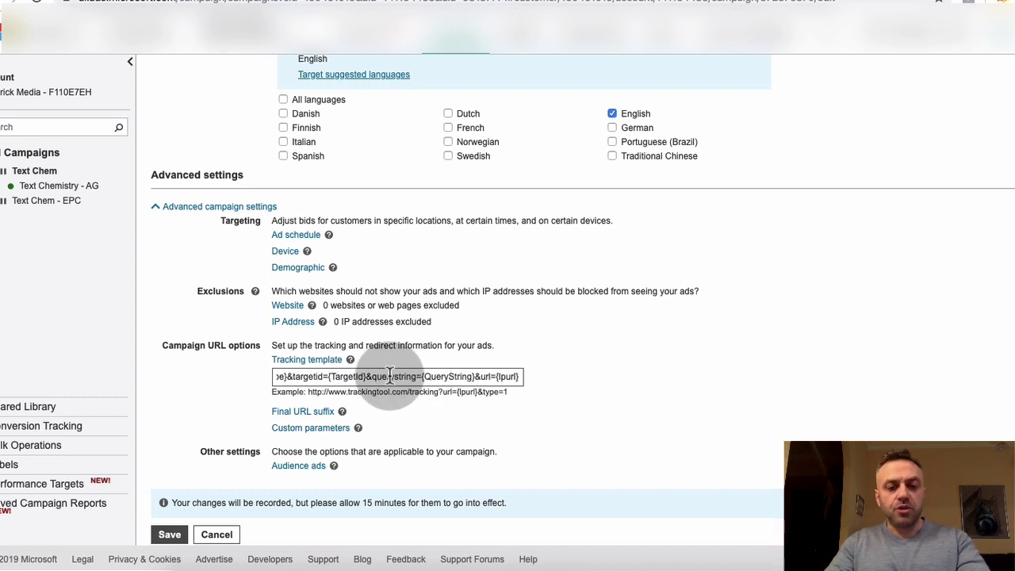
Step: Read back through the tracking template's parameters, and switch to BeMob to look over the matching campaign links
left_click(372, 376)
key("alt+Left")
key("alt+Left")
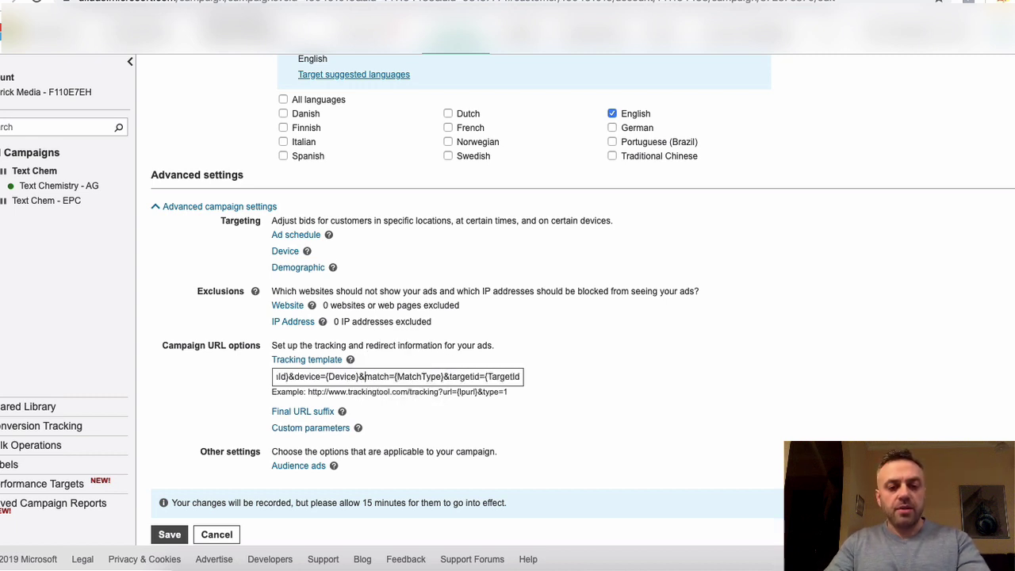
key("alt+Left")
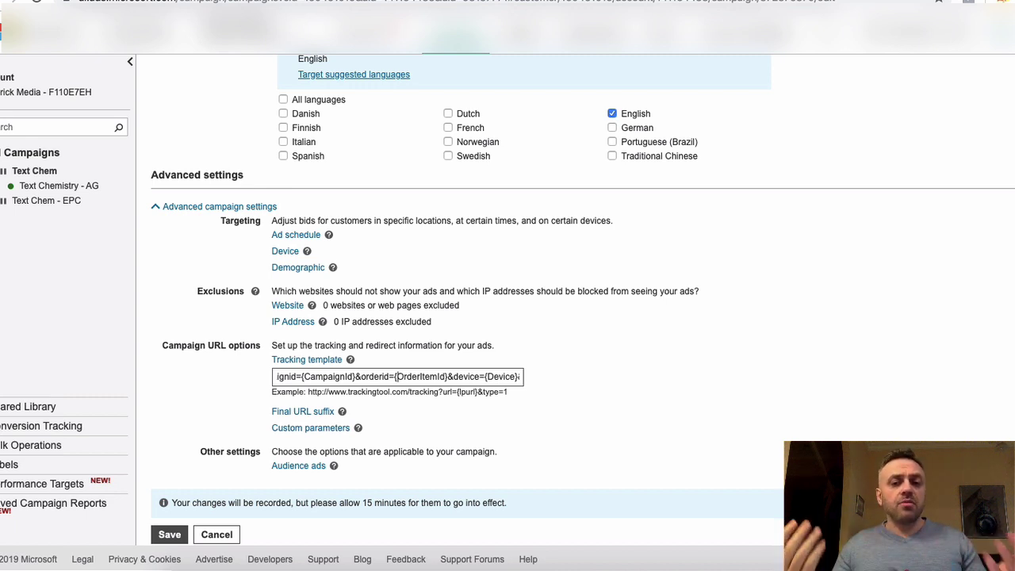
left_click(553, 247)
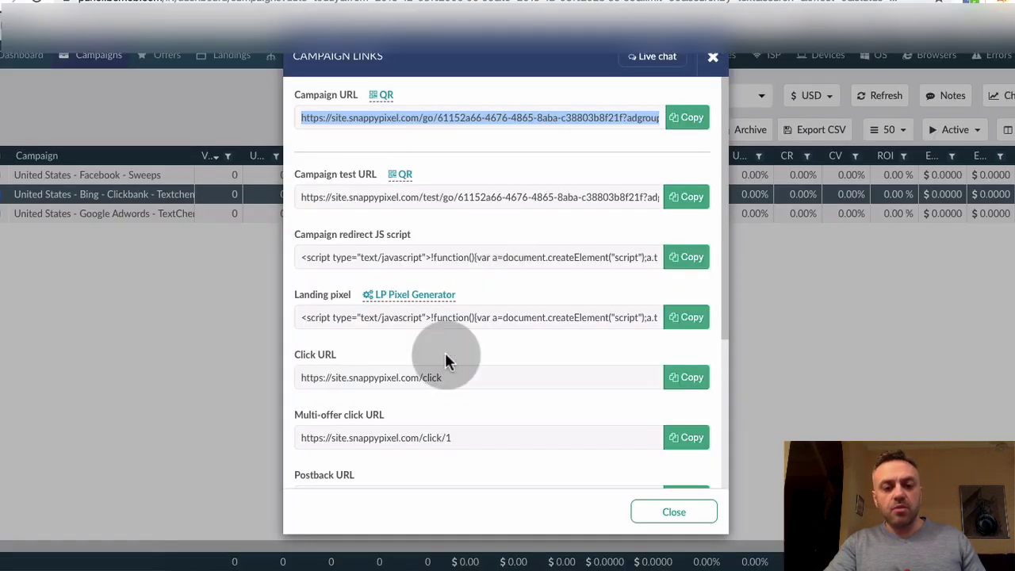
scroll(444, 361, "down", 5)
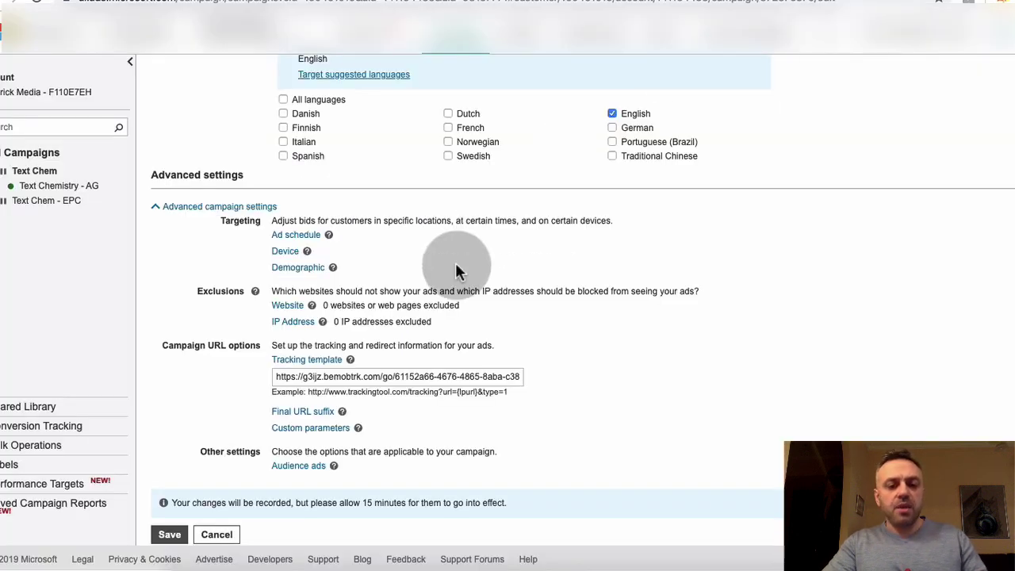
Step: Return to Bing Ads and review the campaign's budget, location and language settings, checking the bid strategies while keeping Manual
scroll(456, 266, "up", 8)
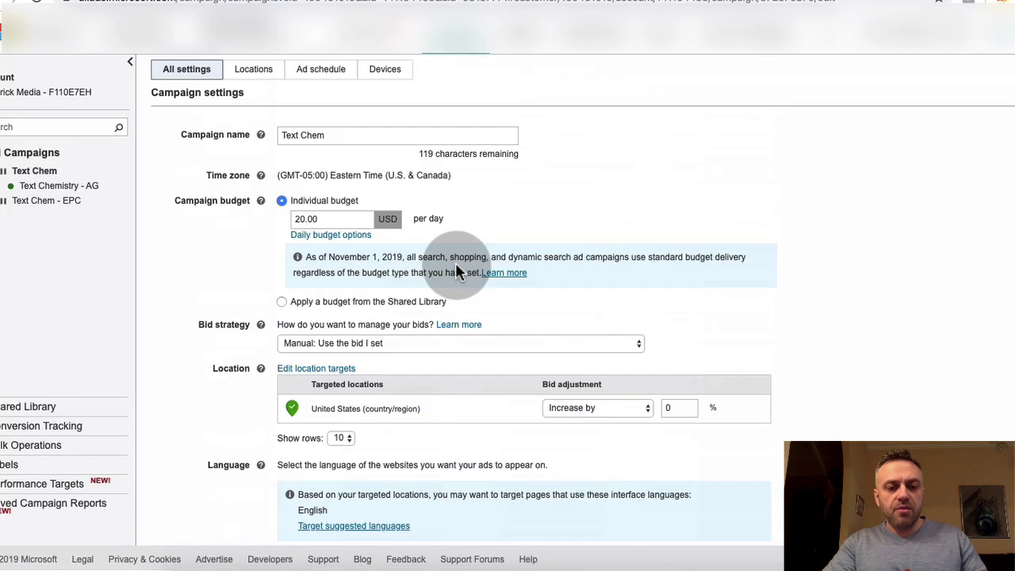
scroll(455, 266, "down", 3)
scroll(456, 271, "down", 3)
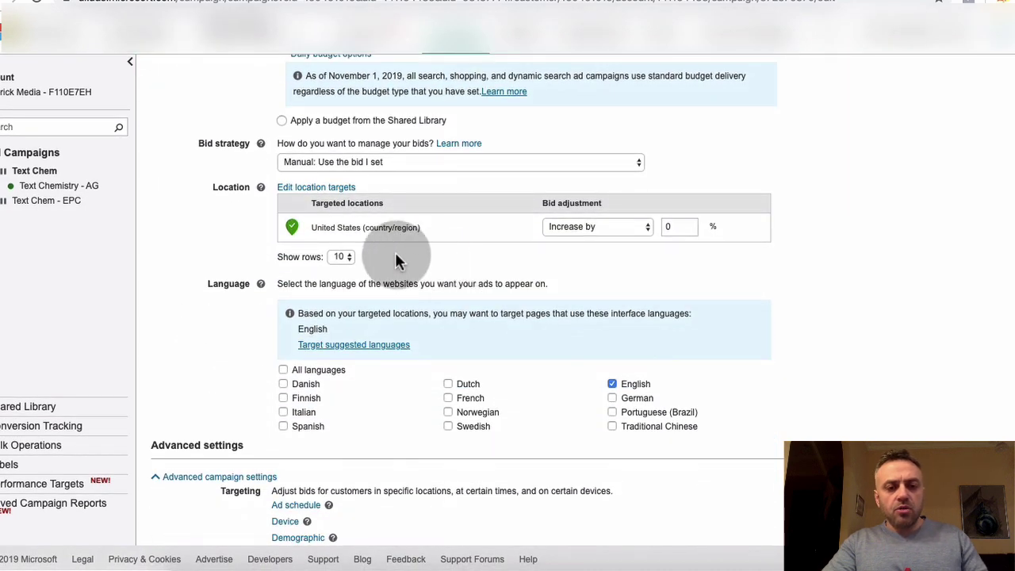
scroll(267, 248, "up", 8)
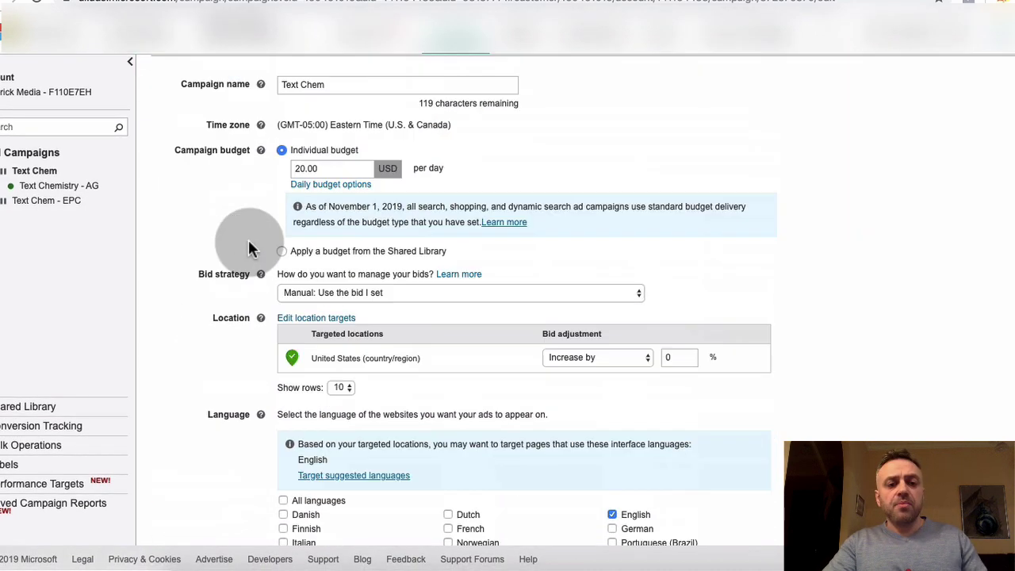
scroll(248, 239, "down", 6)
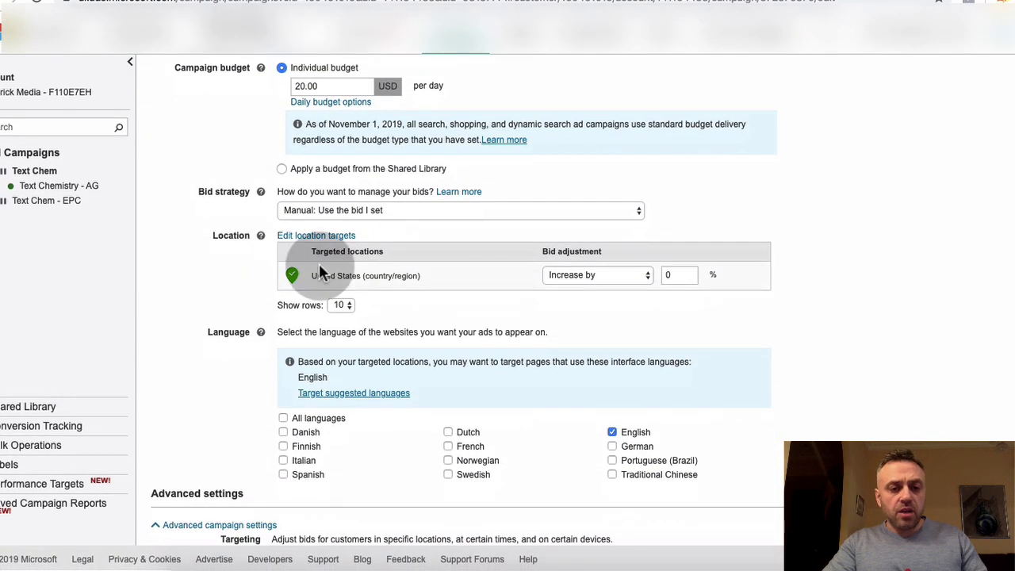
left_click(336, 207)
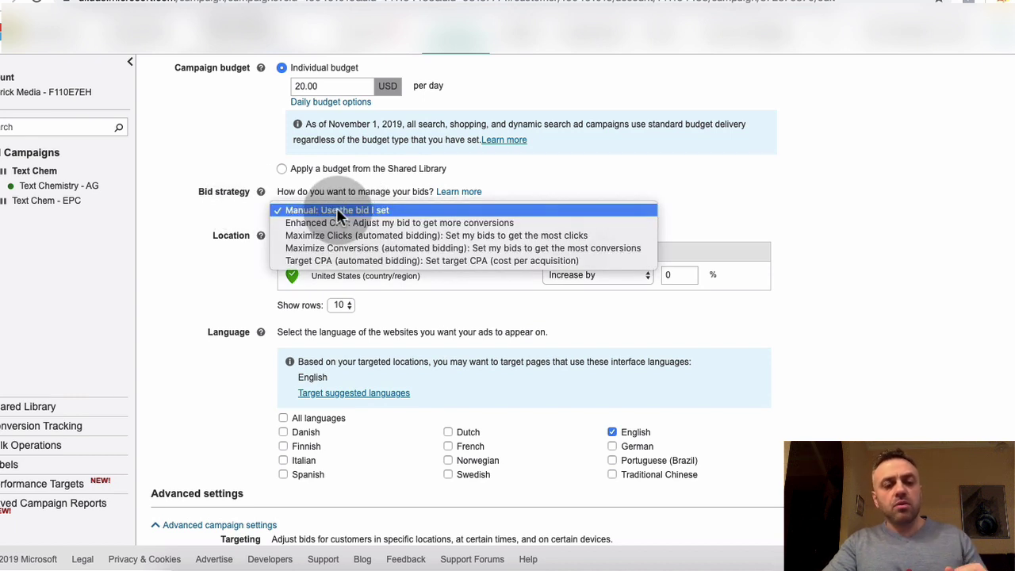
left_click(336, 209)
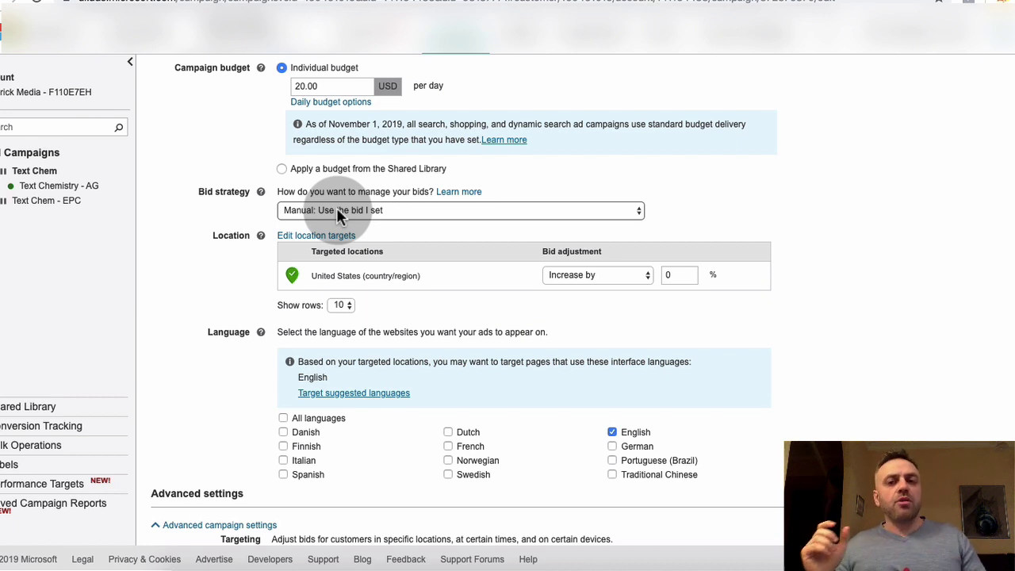
Step: Try the Enhanced CPC and Target CPA bid strategies for the campaign, and switch back to Enhanced CPC
left_click(337, 209)
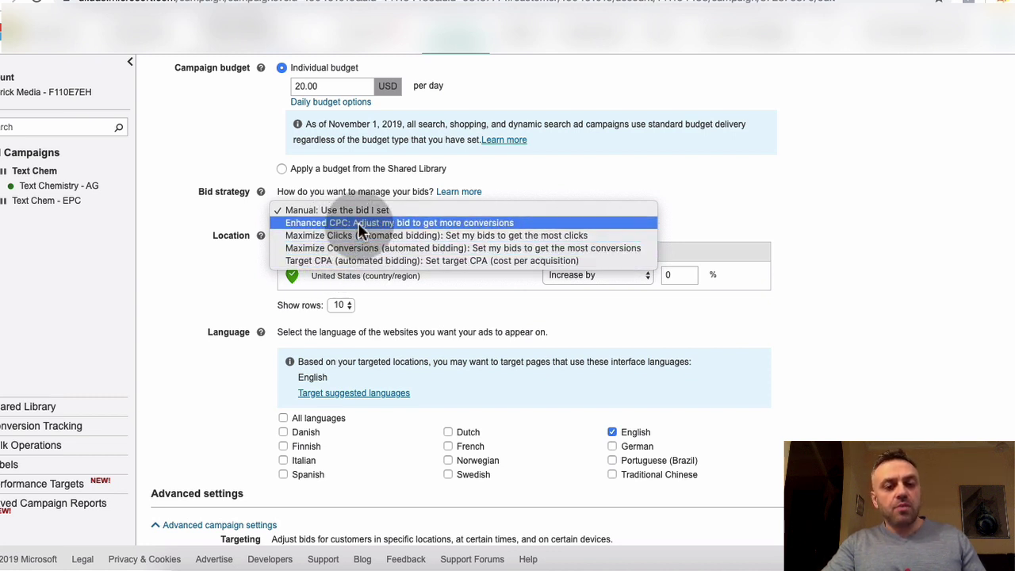
left_click(359, 225)
left_click(395, 212)
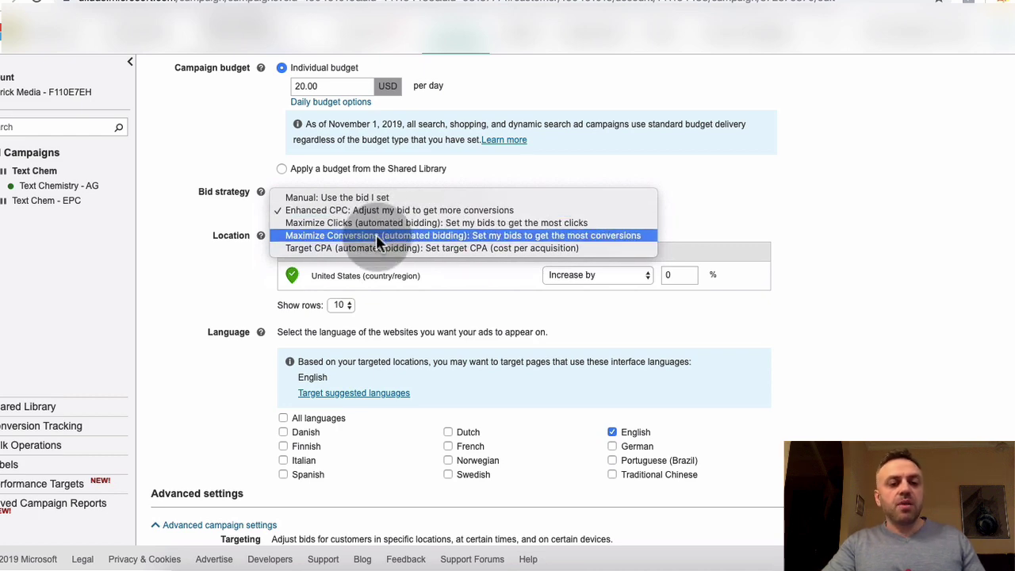
left_click(371, 246)
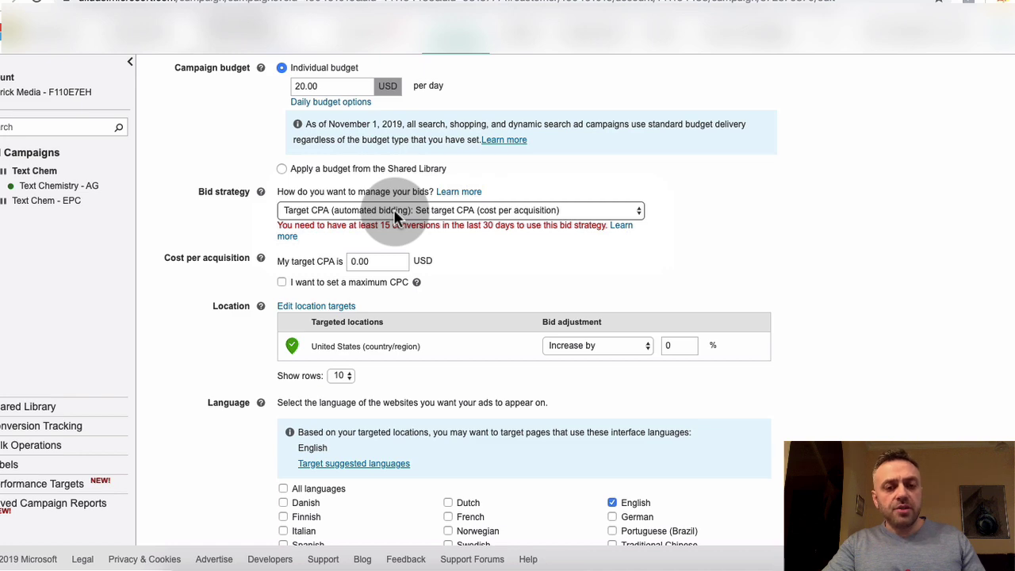
left_click(393, 210)
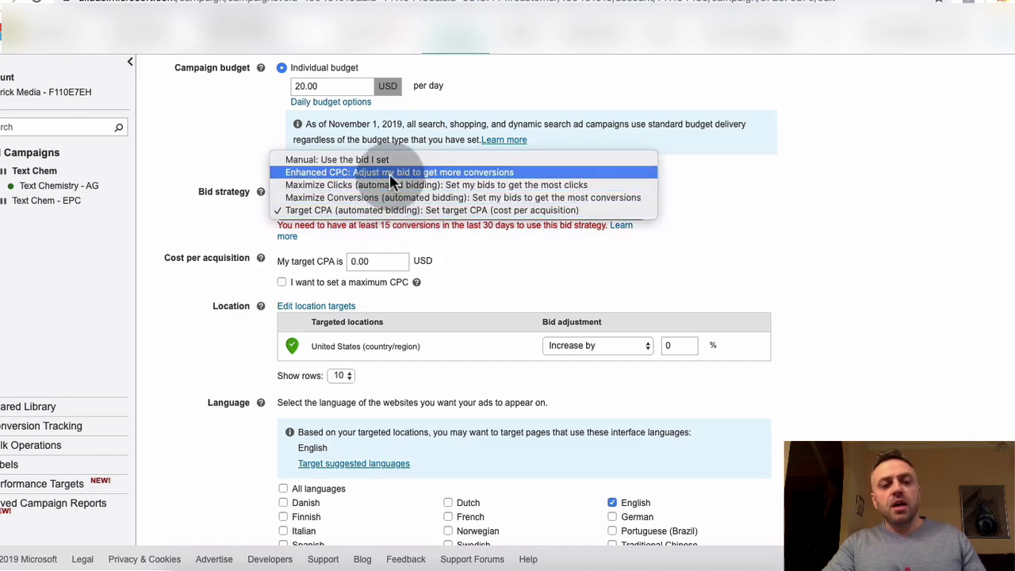
left_click(389, 173)
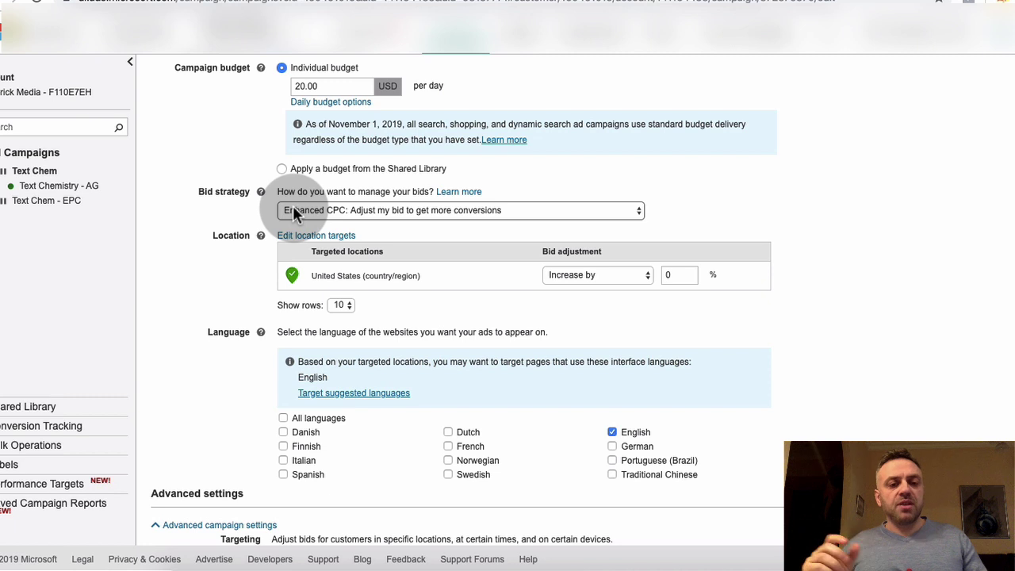
Step: Examine the list of available bid strategies again, keeping Enhanced CPC selected
left_click(293, 211)
left_click(293, 210)
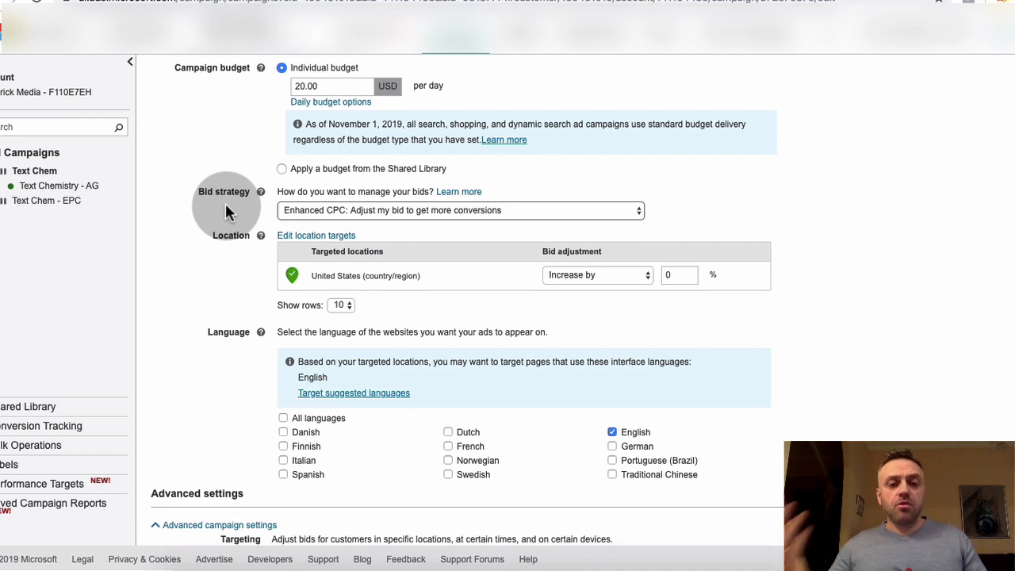
left_click(330, 210)
left_click(330, 210)
left_click(330, 210)
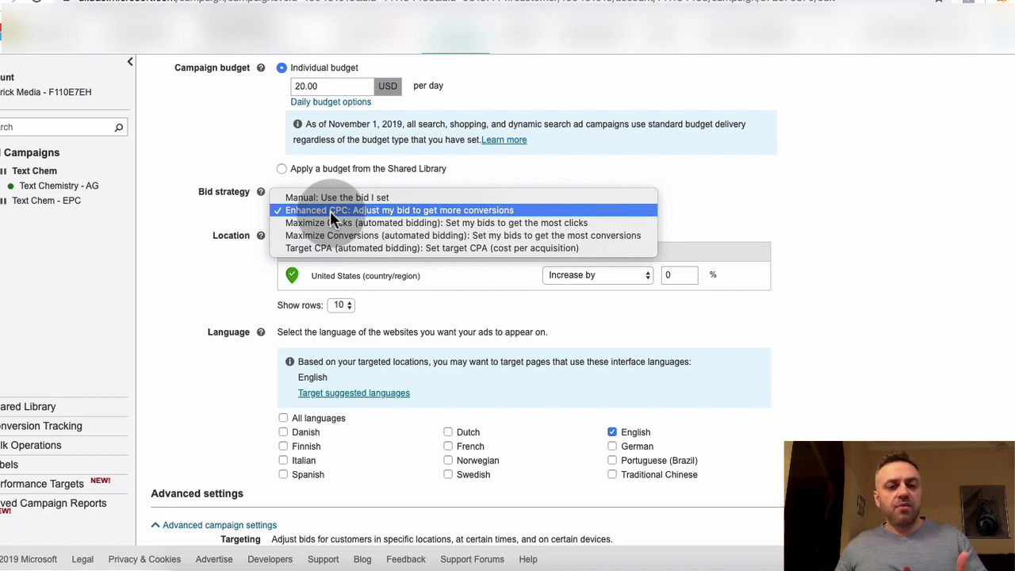
left_click(330, 210)
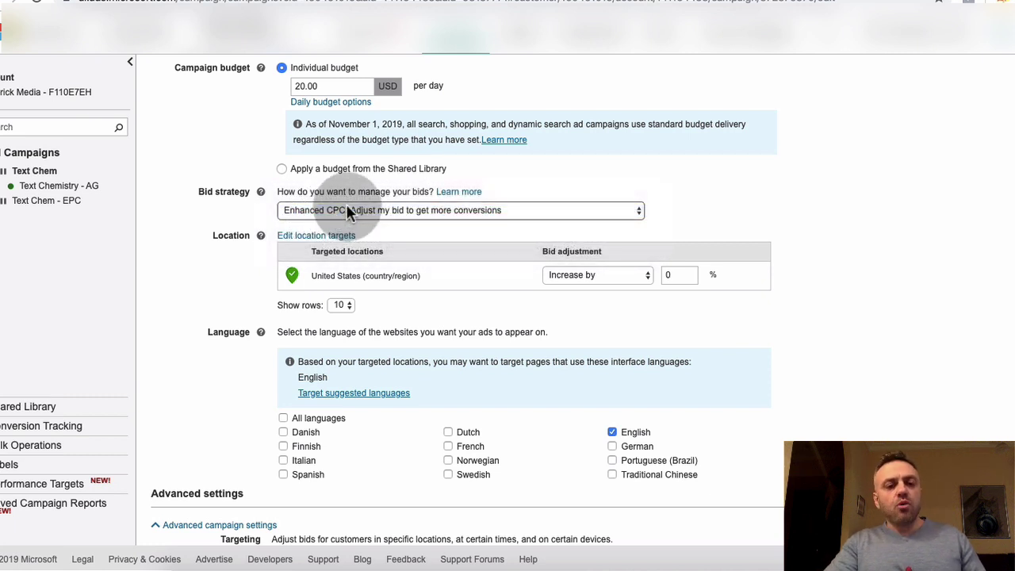
Step: Try the Target CPA bid strategy with a target of 2 USD, and clear the target value
left_click(326, 210)
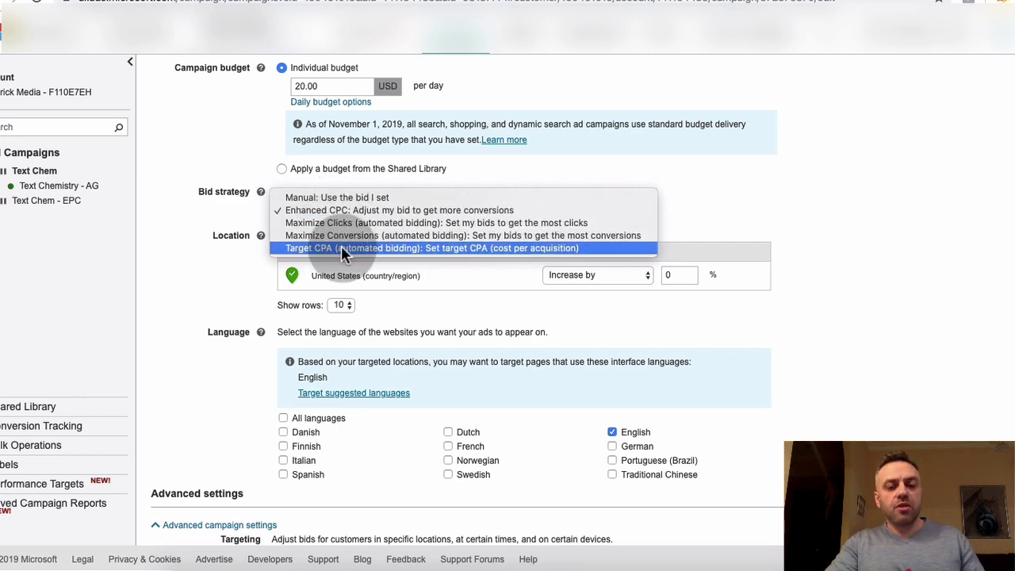
left_click(344, 248)
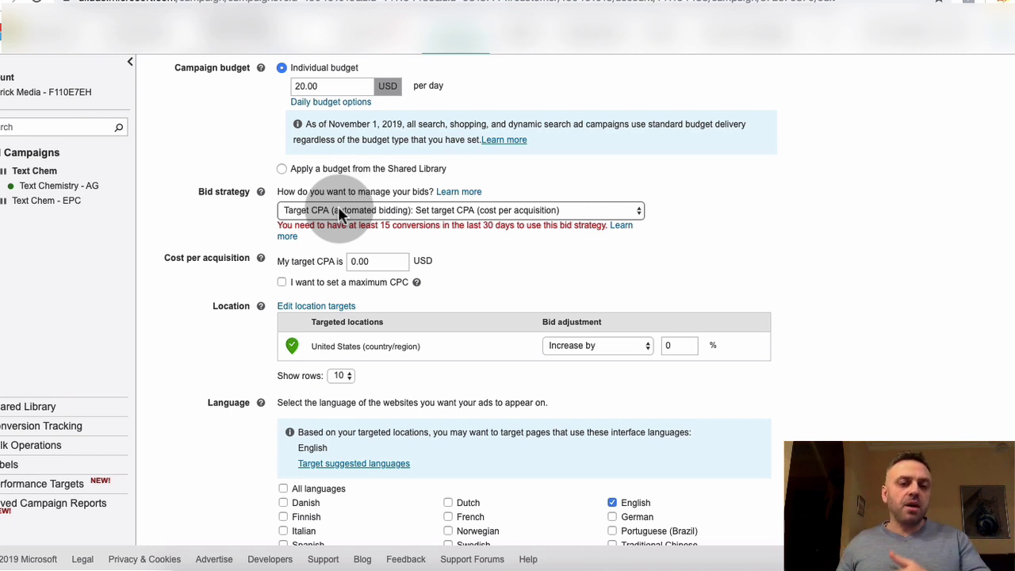
left_click(363, 261)
key("ctrl+a")
type("2")
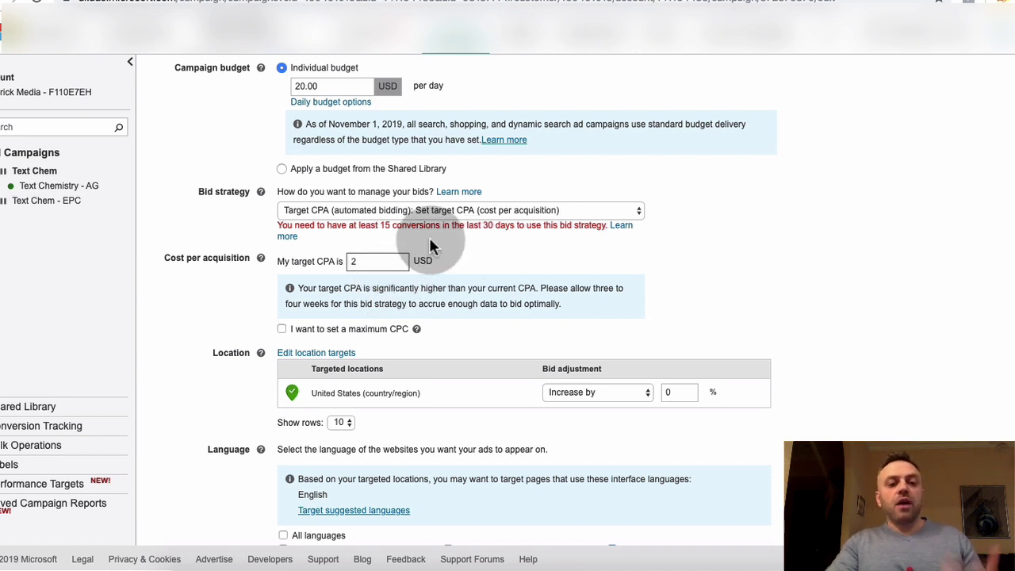
key("BackSpace")
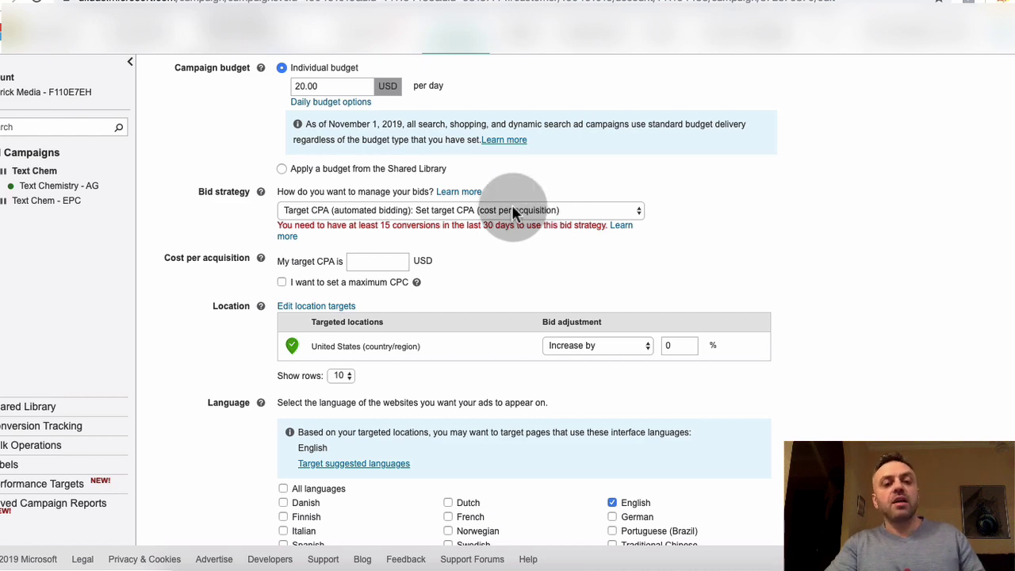
Step: Show the Text Chem campaign's location settings and look over the targeted locations on the map and in the table
scroll(505, 245, "up", 1)
scroll(503, 240, "up", 5)
scroll(503, 238, "down", 3)
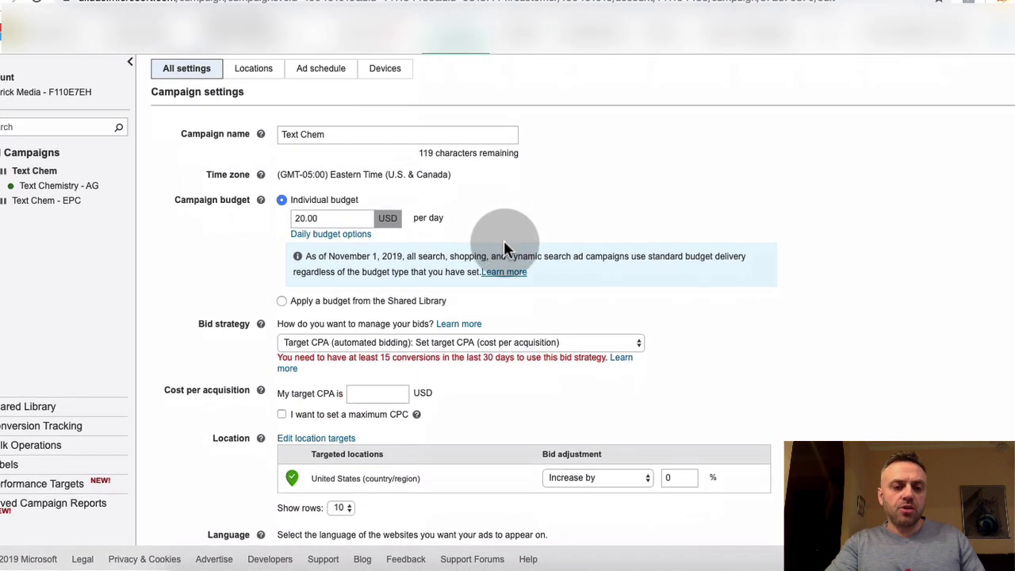
scroll(246, 265, "up", 4)
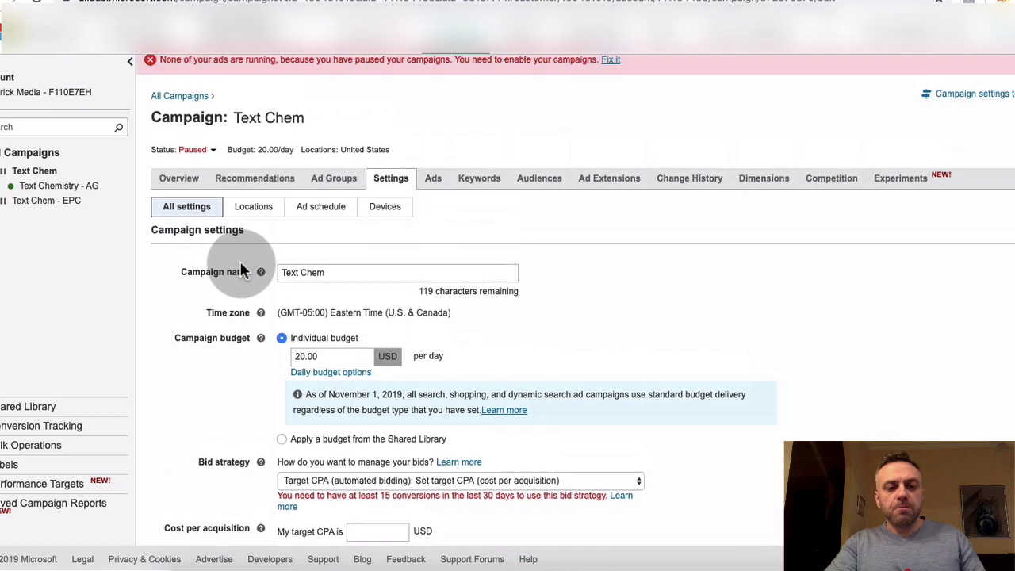
left_click(276, 222)
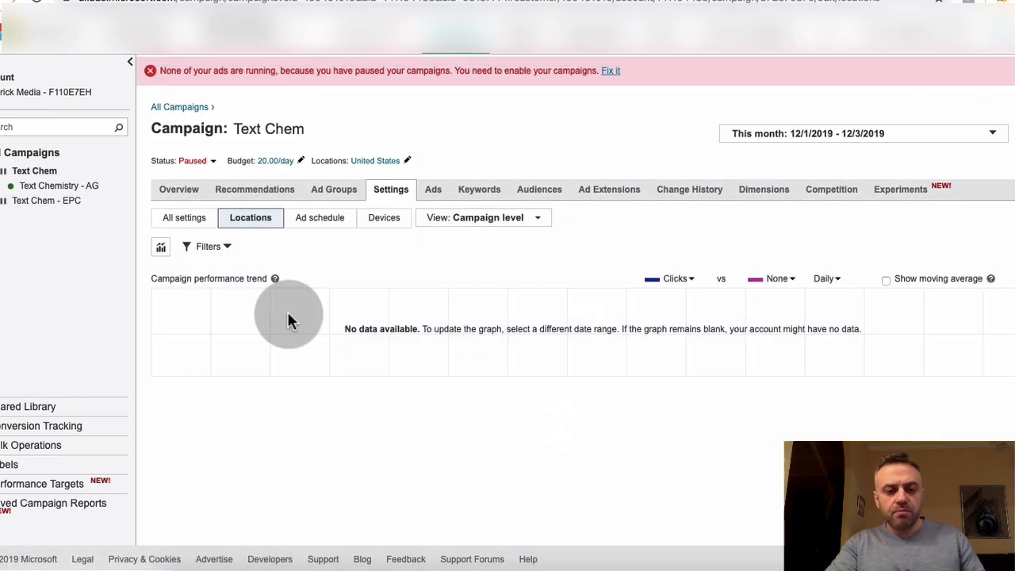
scroll(287, 311, "down", 3)
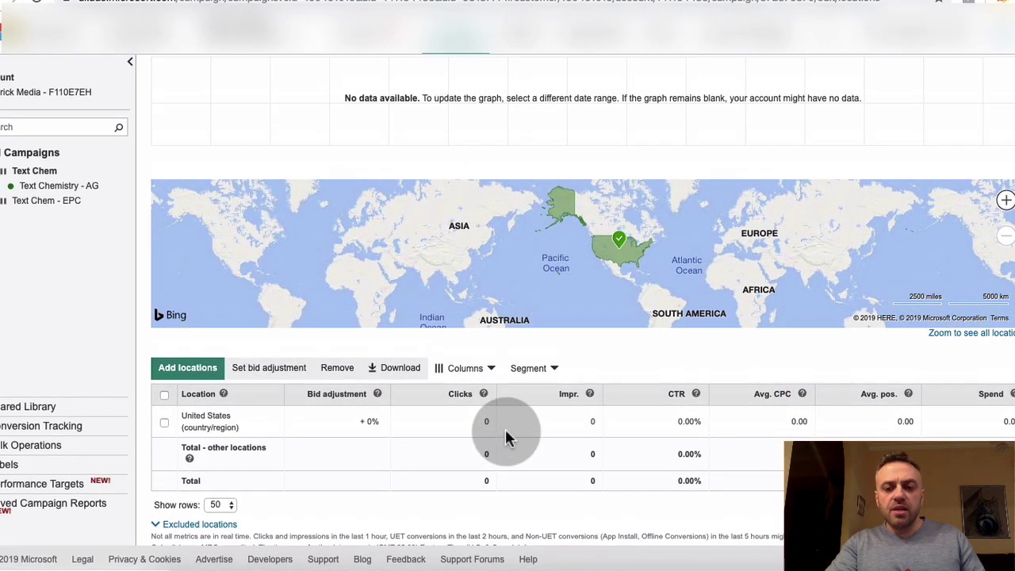
scroll(505, 429, "up", 3)
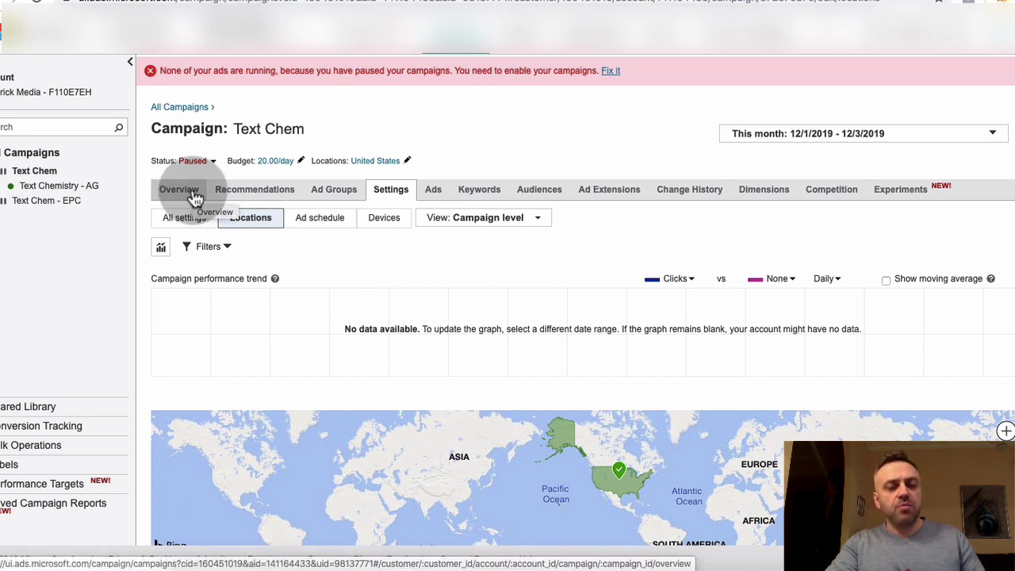
Step: View the Text Chem campaign's overview, and show its keyword list with match types and bids
left_click(195, 197)
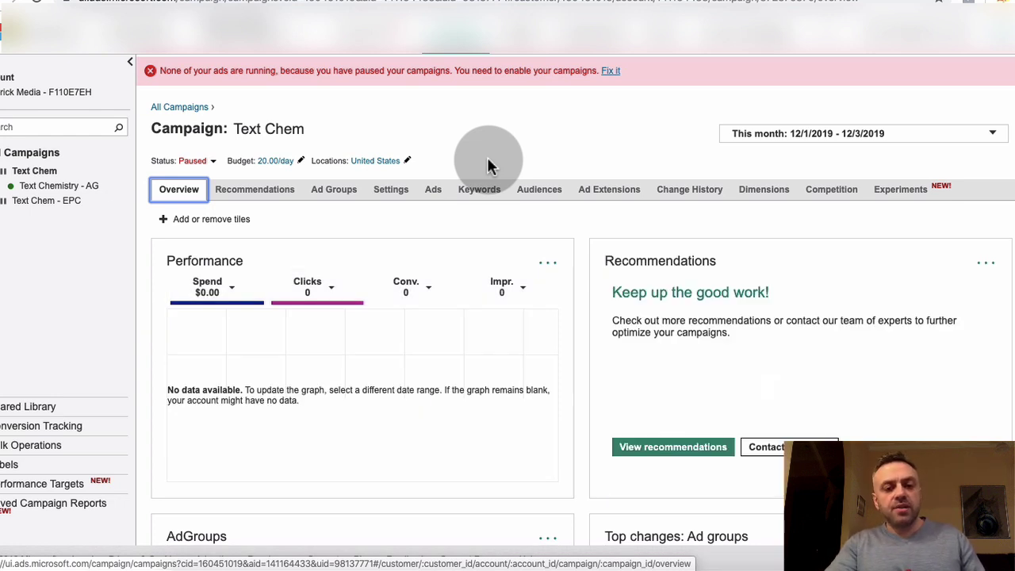
left_click(471, 190)
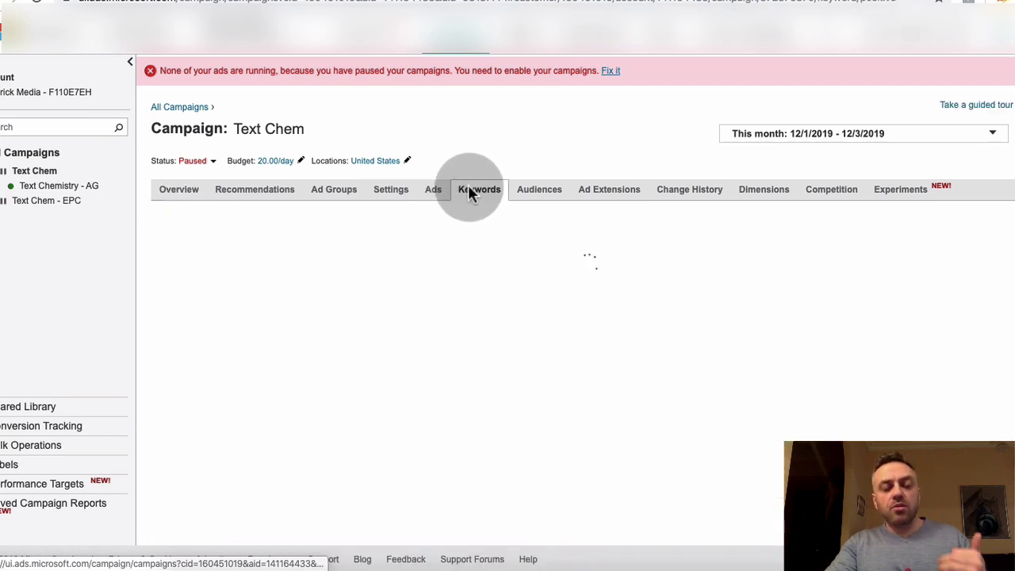
scroll(410, 285, "down", 3)
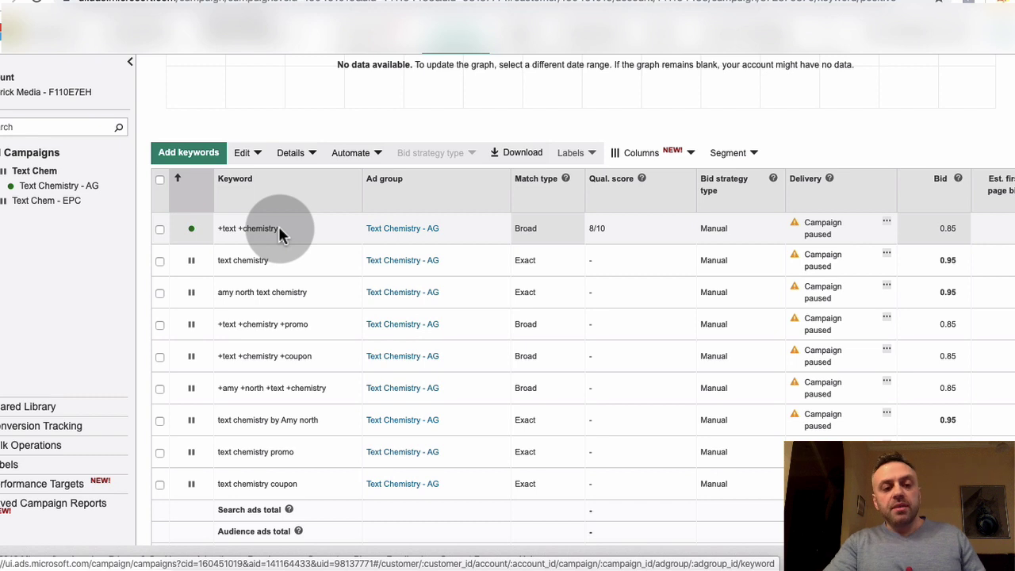
Step: Highlight the broad match keyword "+text +chemistry" and look over the rest of the campaign's keyword list
left_click_drag(284, 226, 219, 228)
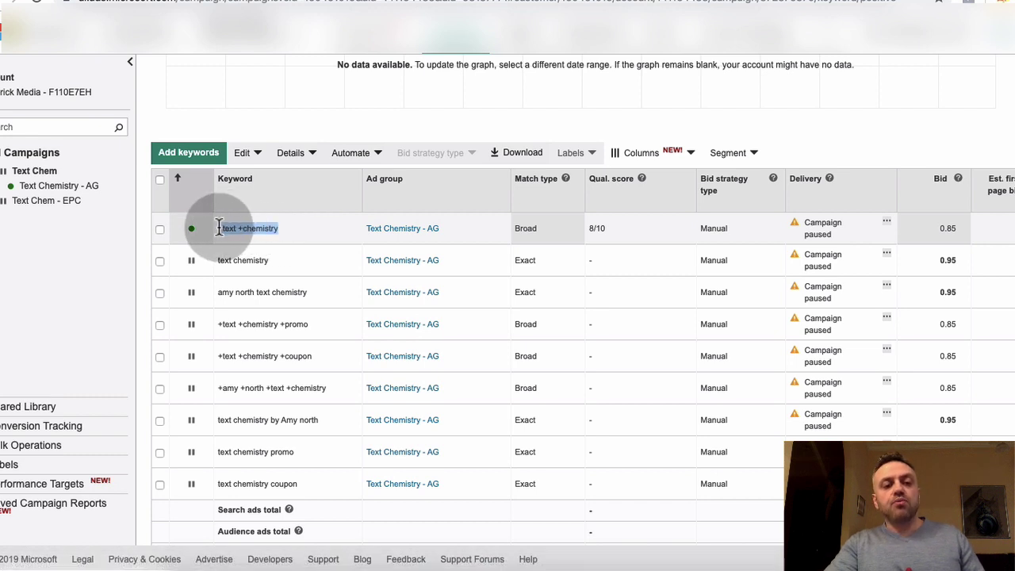
left_click(219, 227)
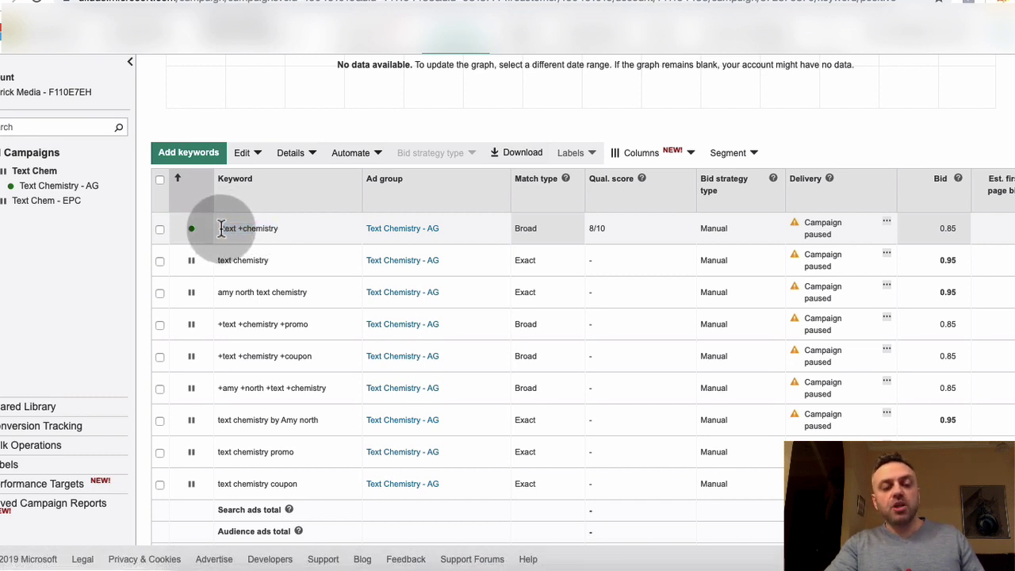
left_click(161, 229)
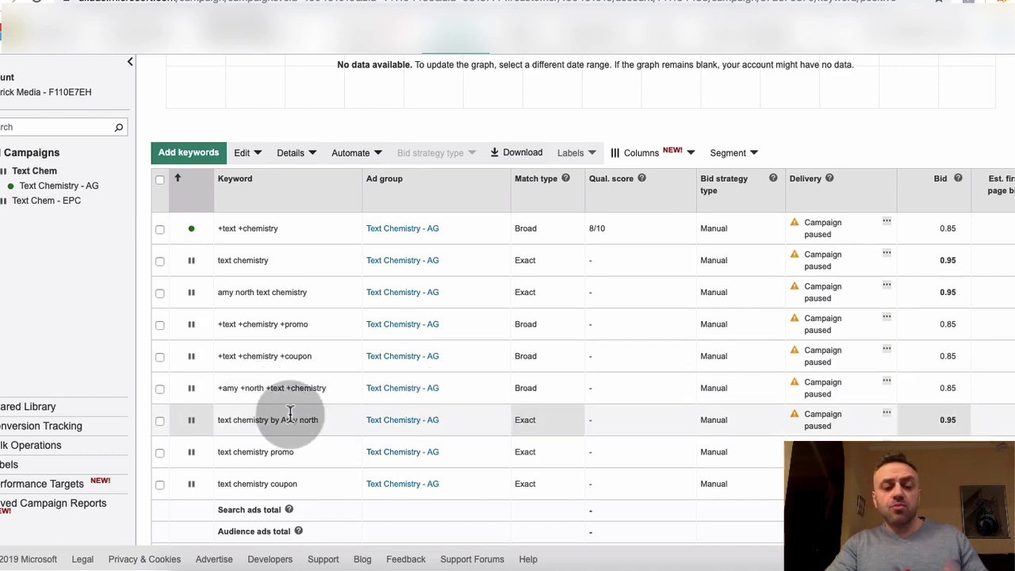
scroll(290, 414, "down", 2)
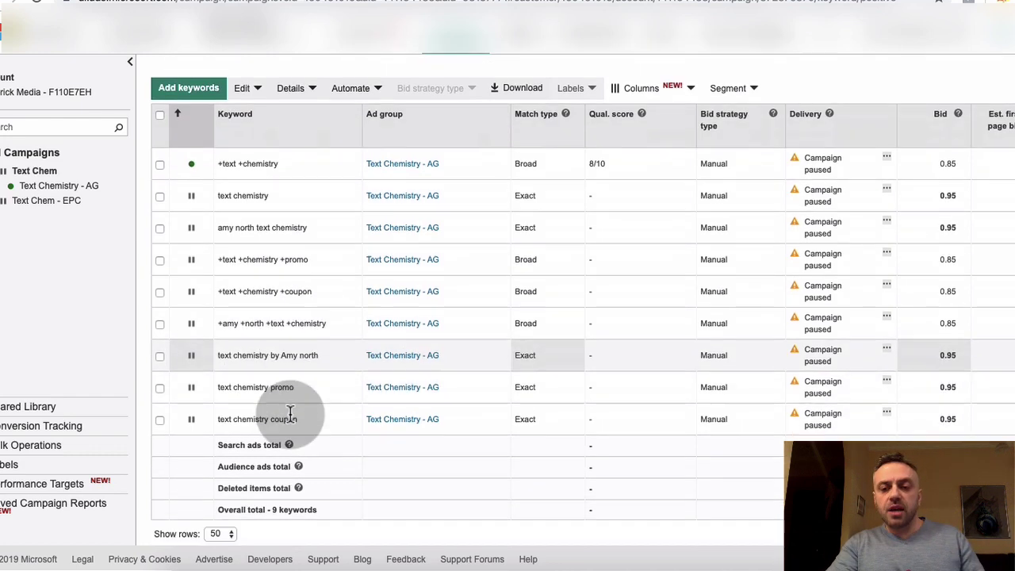
scroll(290, 414, "up", 5)
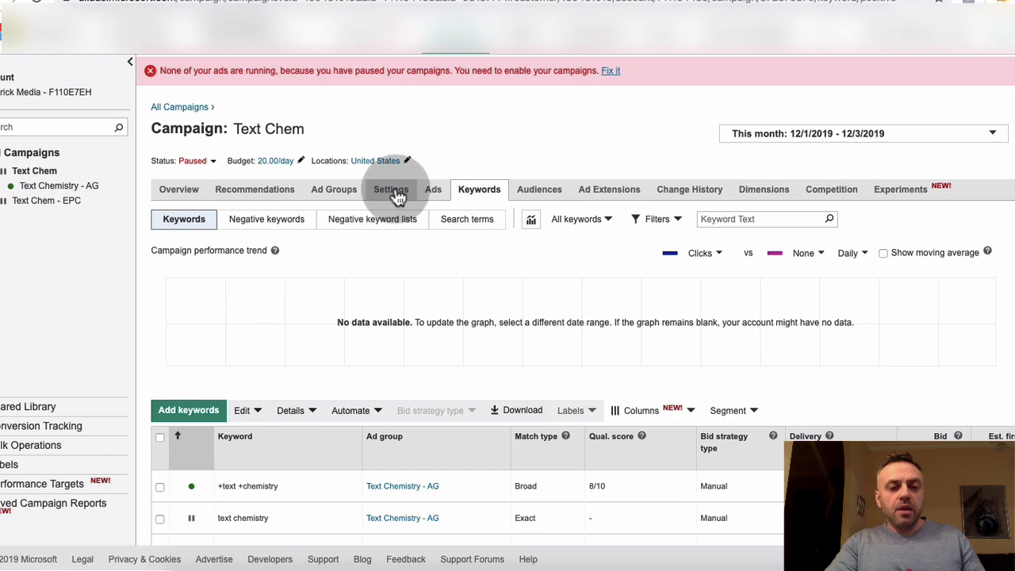
Step: Check the Text Chem campaign's negative keywords, and view its location targeting and bid adjustment again
left_click(290, 232)
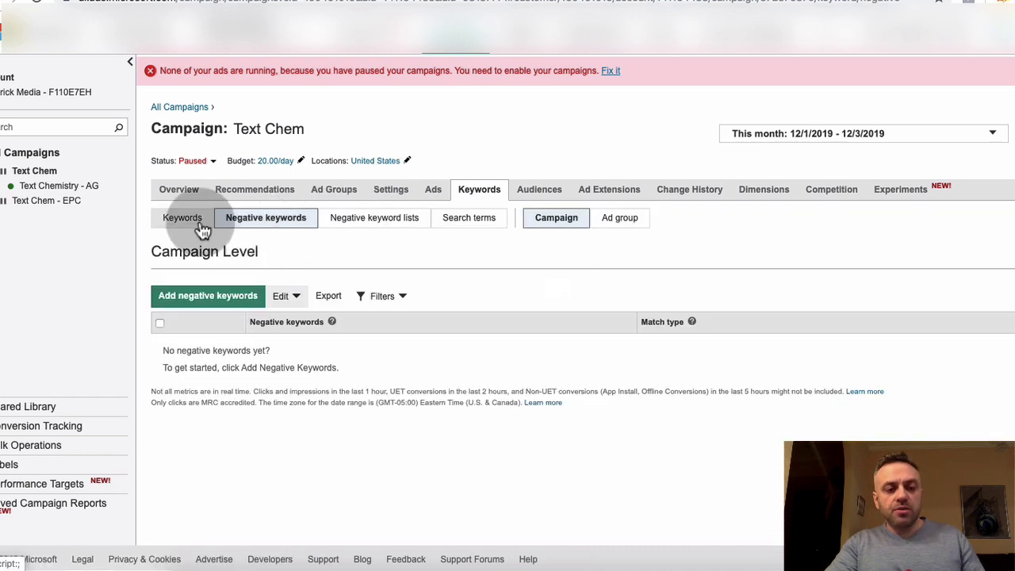
left_click(191, 225)
left_click(394, 192)
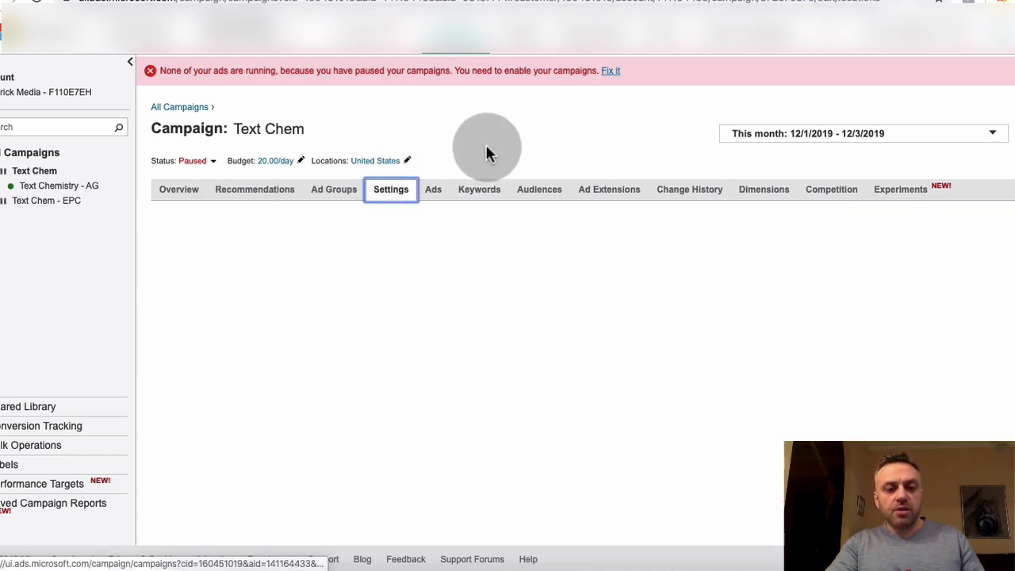
scroll(312, 338, "down", 3)
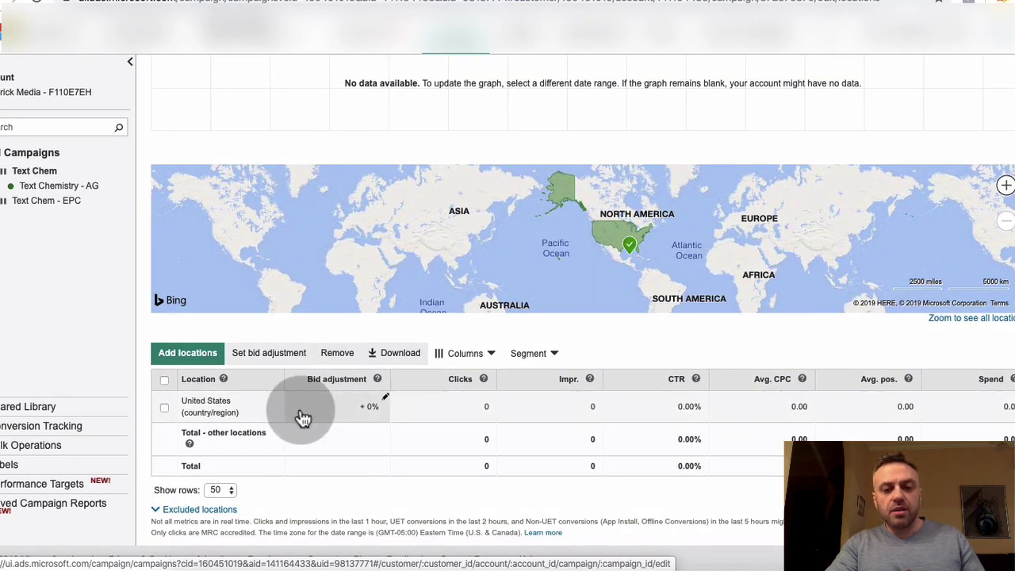
scroll(301, 414, "up", 3)
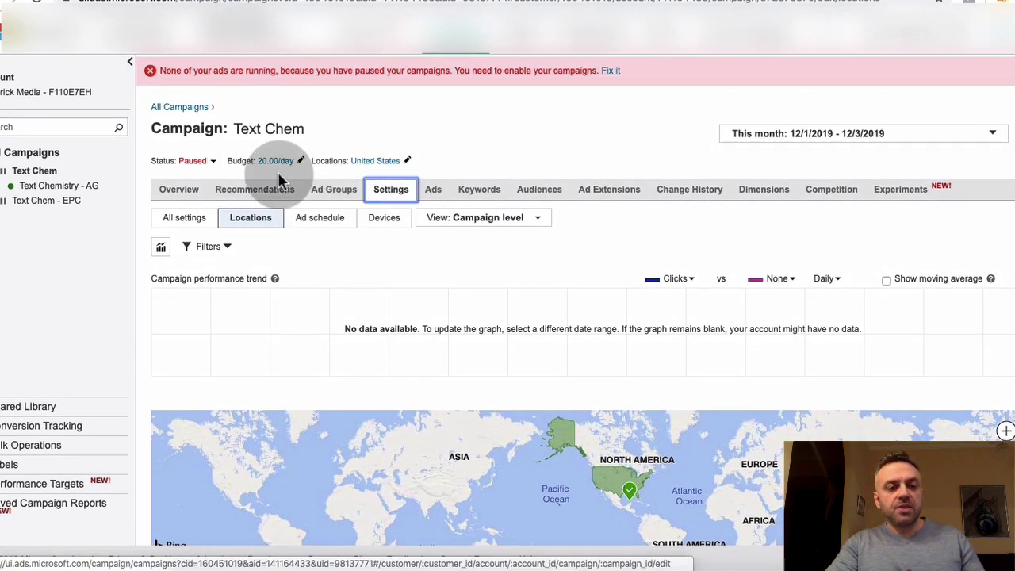
Step: Show all settings of the Text Chemistry - AG ad group and look through them
left_click(73, 188)
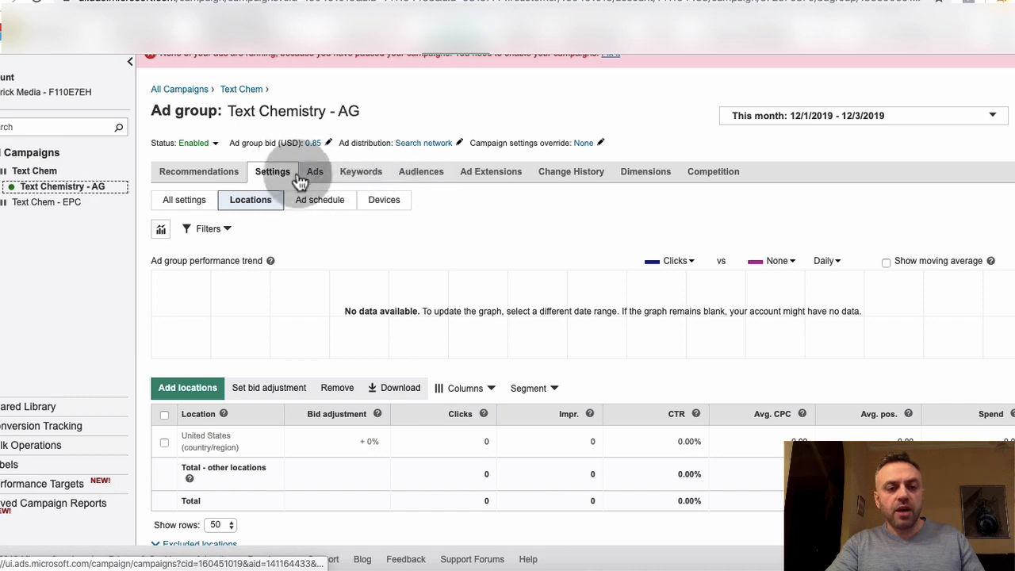
left_click(184, 201)
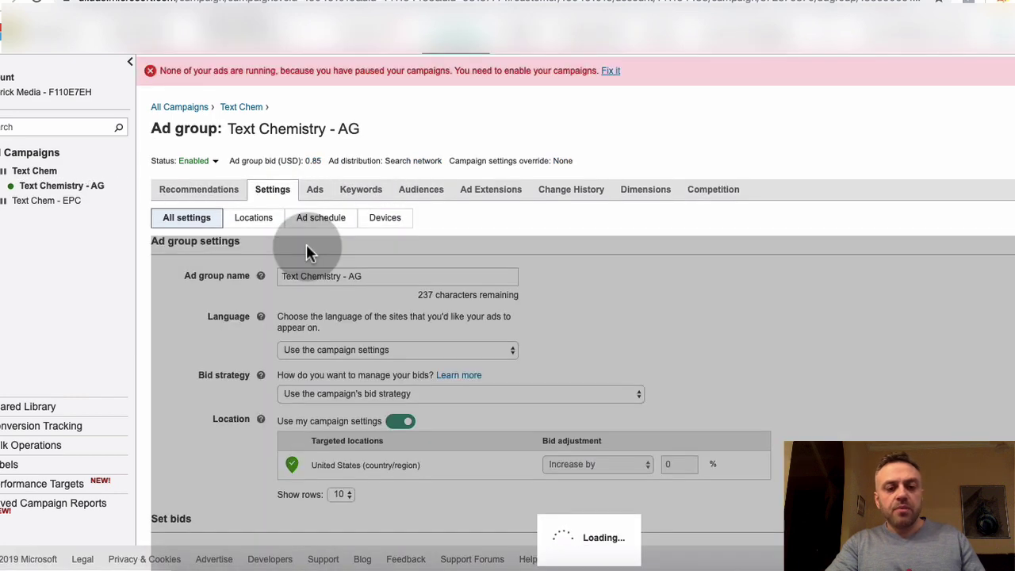
scroll(238, 369, "down", 5)
scroll(235, 380, "up", 5)
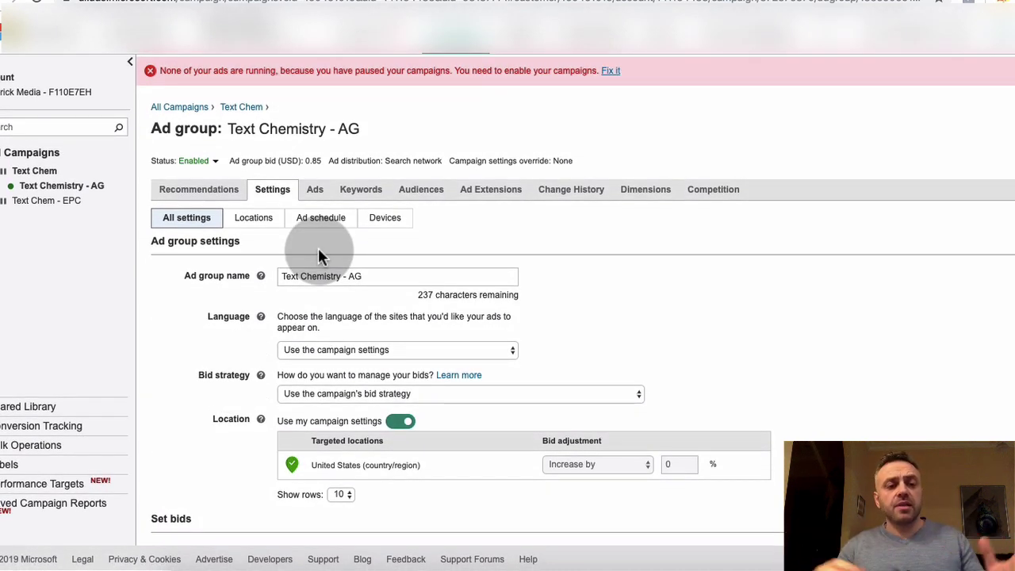
Step: View the ads in the Text Chemistry - AG ad group and read their headlines and descriptions
left_click(317, 191)
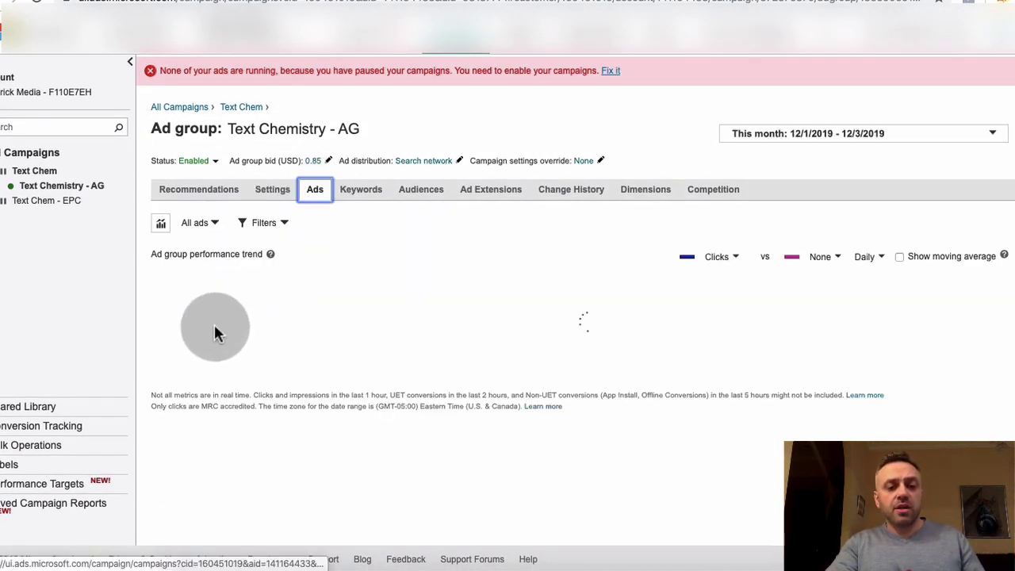
scroll(212, 354, "down", 5)
scroll(214, 355, "down", 1)
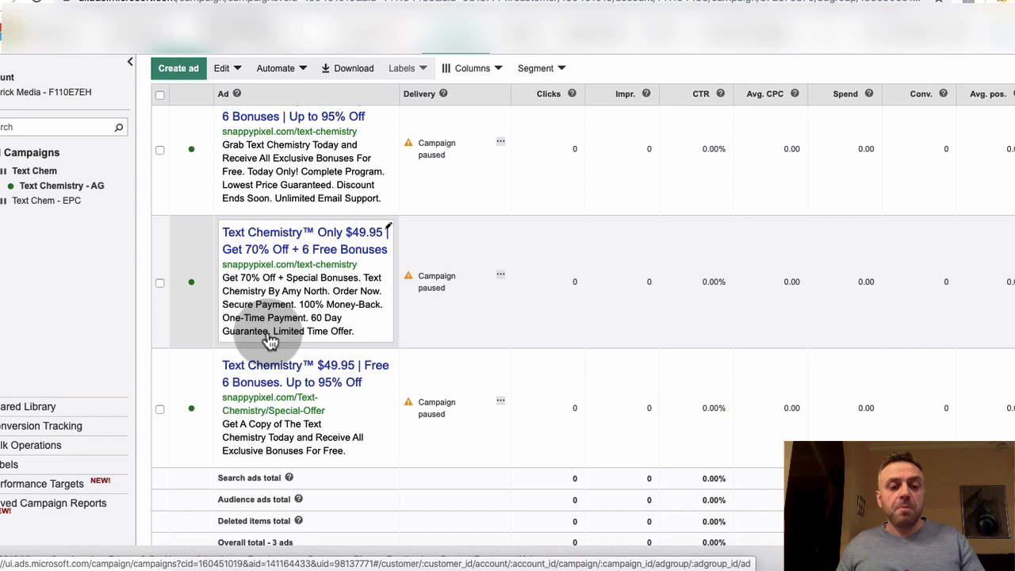
scroll(270, 341, "up", 5)
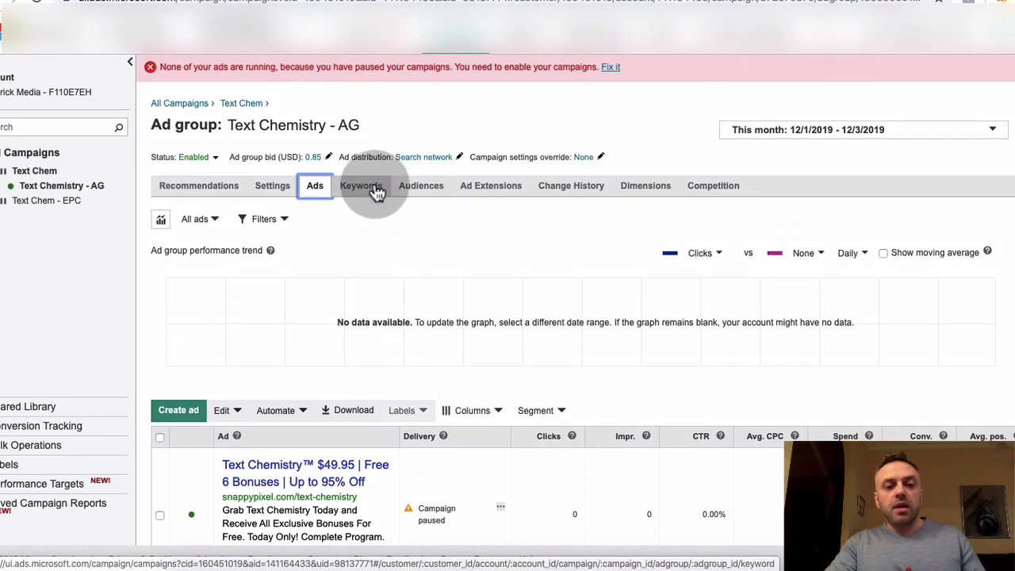
Step: Look over the audiences page of the Text Chemistry - AG ad group
left_click(419, 189)
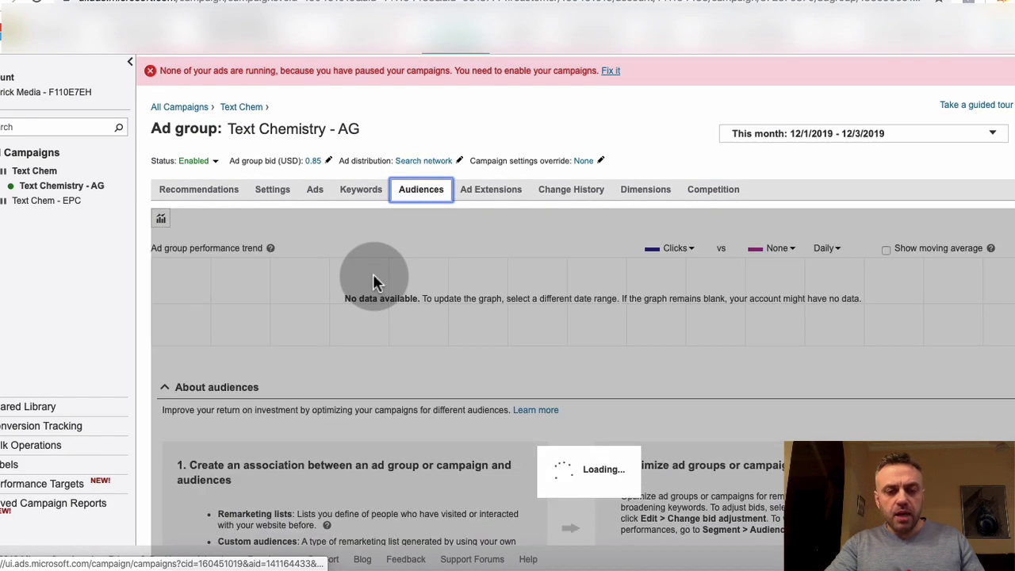
scroll(374, 281, "down", 4)
scroll(374, 277, "up", 4)
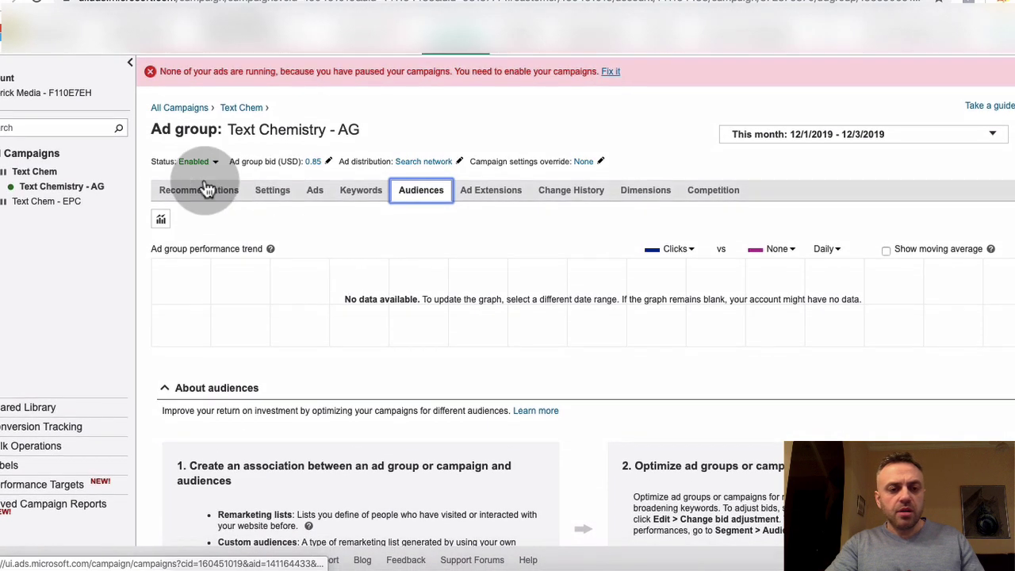
Step: Show the audiences at the Text Chem campaign level and read the remarketing, custom and in-market audience explanations
left_click(43, 172)
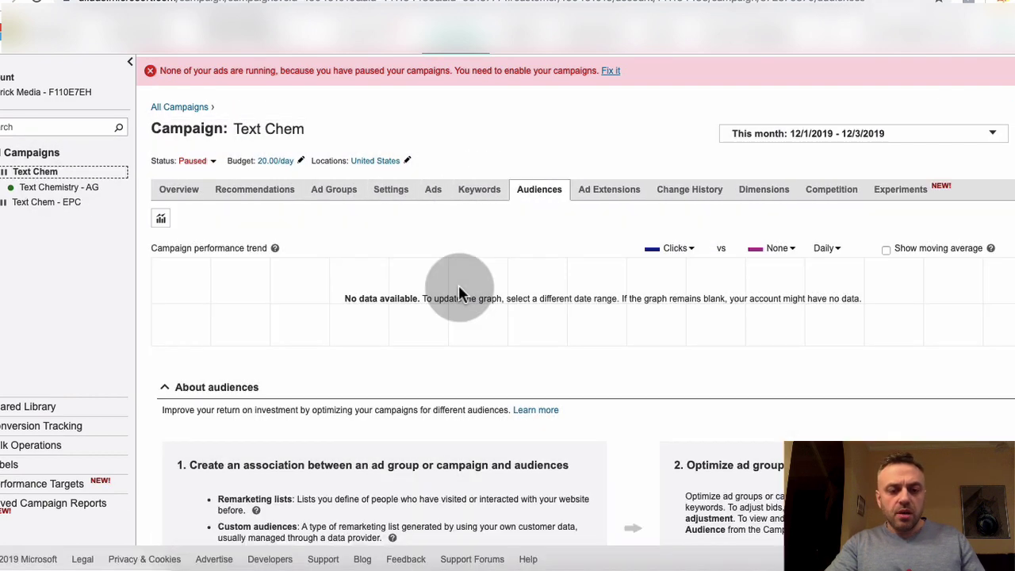
scroll(456, 293, "down", 4)
scroll(380, 333, "up", 1)
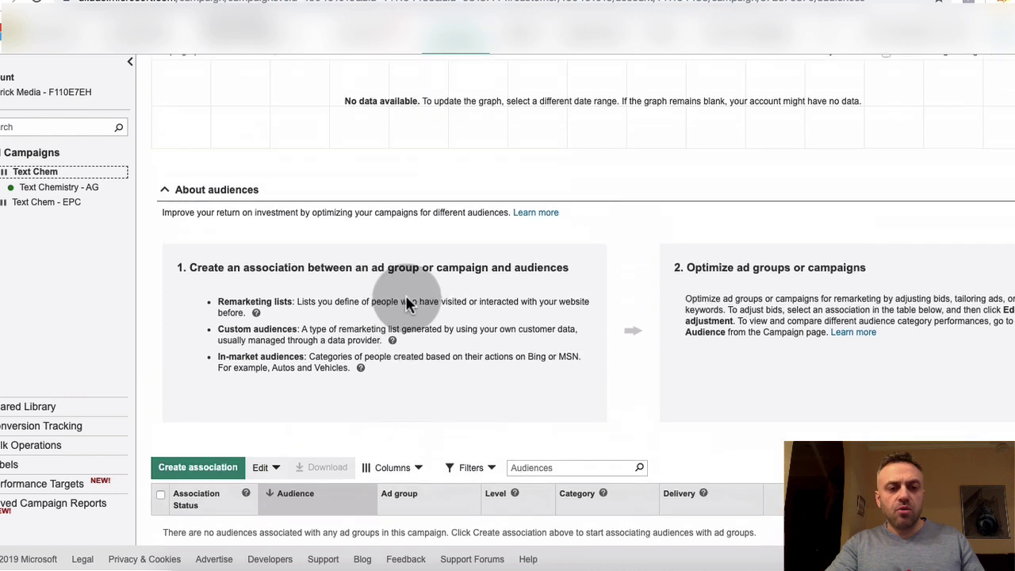
scroll(406, 297, "up", 3)
scroll(406, 297, "down", 3)
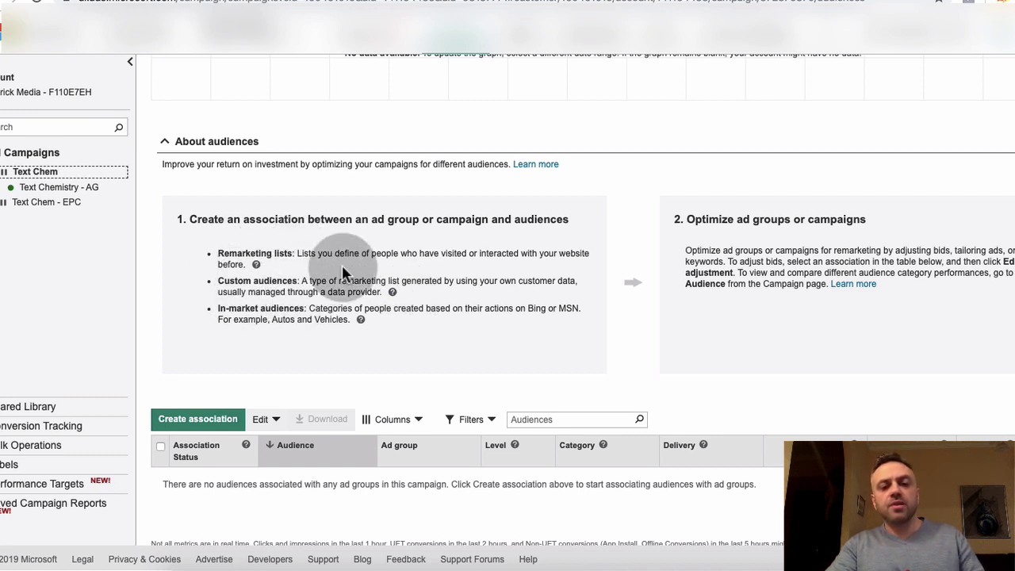
scroll(342, 265, "up", 5)
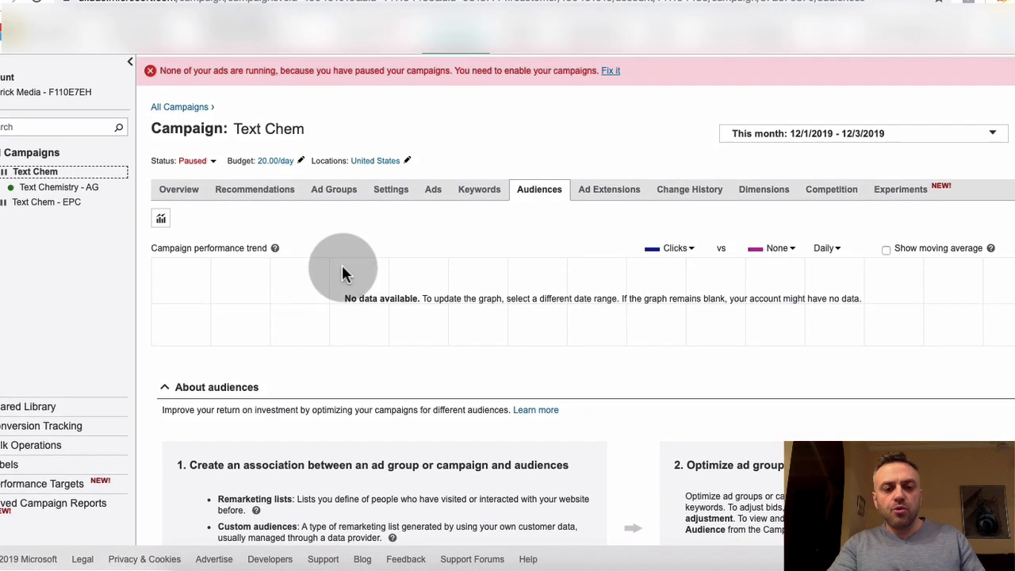
Step: Show the Text Chem campaign's overview and look through its performance, ad group and keyword tiles
left_click(187, 193)
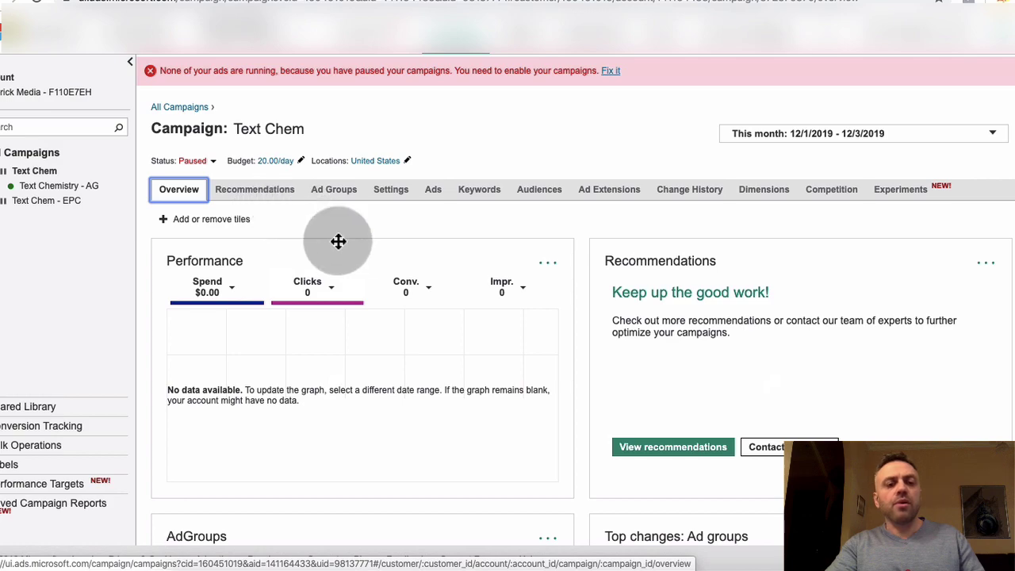
scroll(338, 240, "down", 3)
scroll(338, 240, "up", 3)
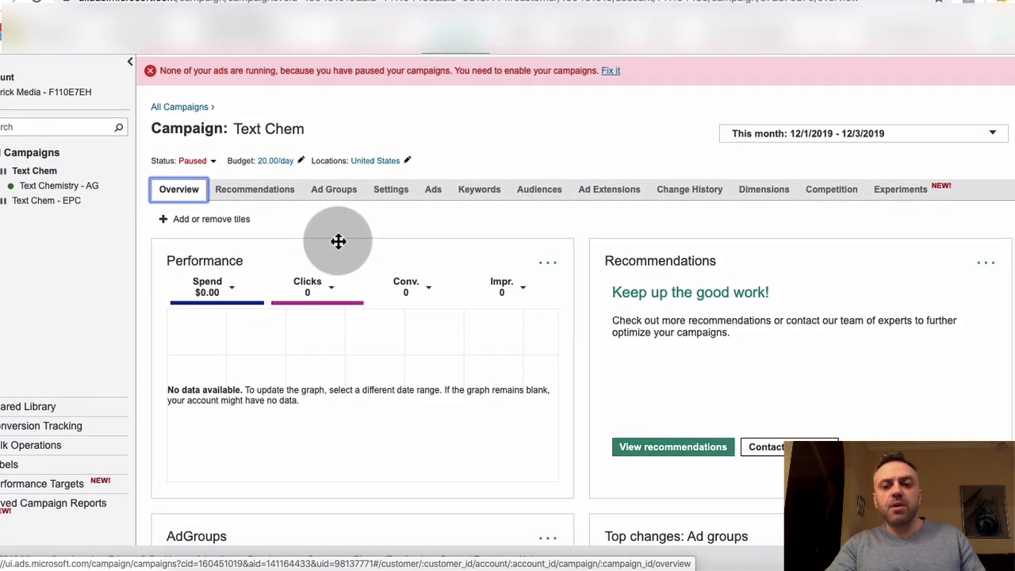
scroll(337, 240, "down", 5)
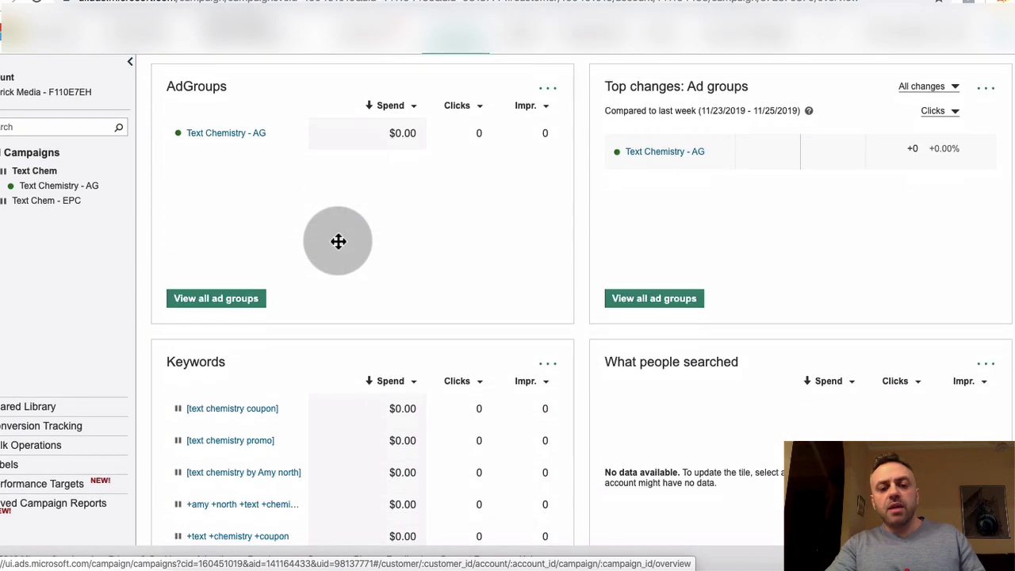
scroll(338, 240, "up", 5)
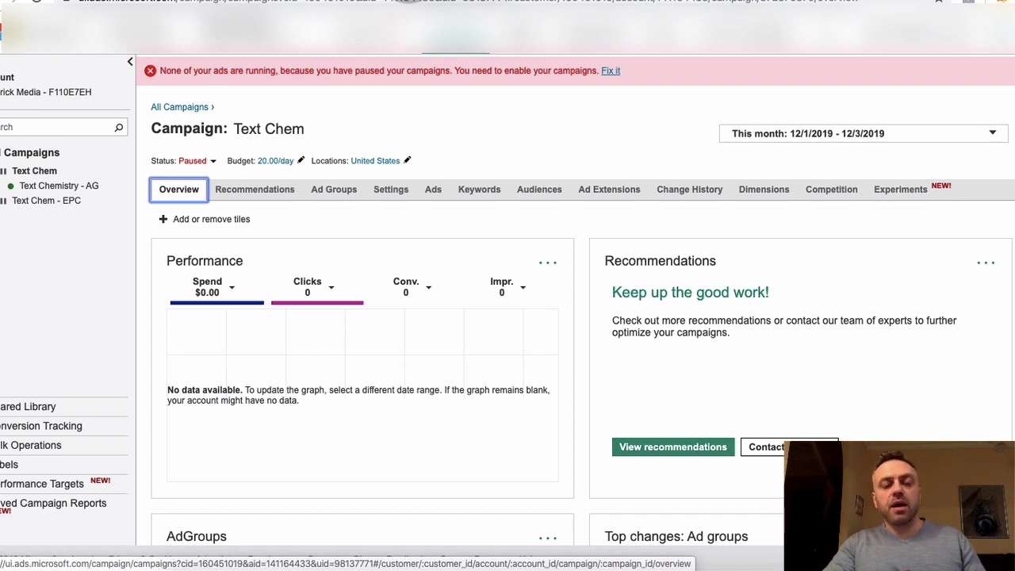
Step: Switch to the slide presentation and advance from the Bing Ads - Extensions slide to the "Don't forget" slide
left_click(528, 562)
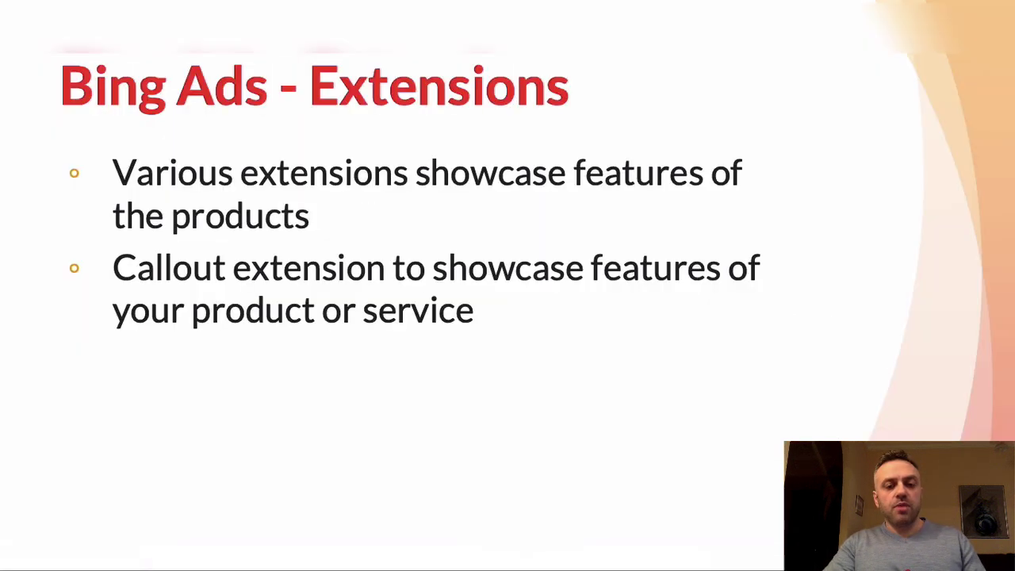
left_click(582, 306)
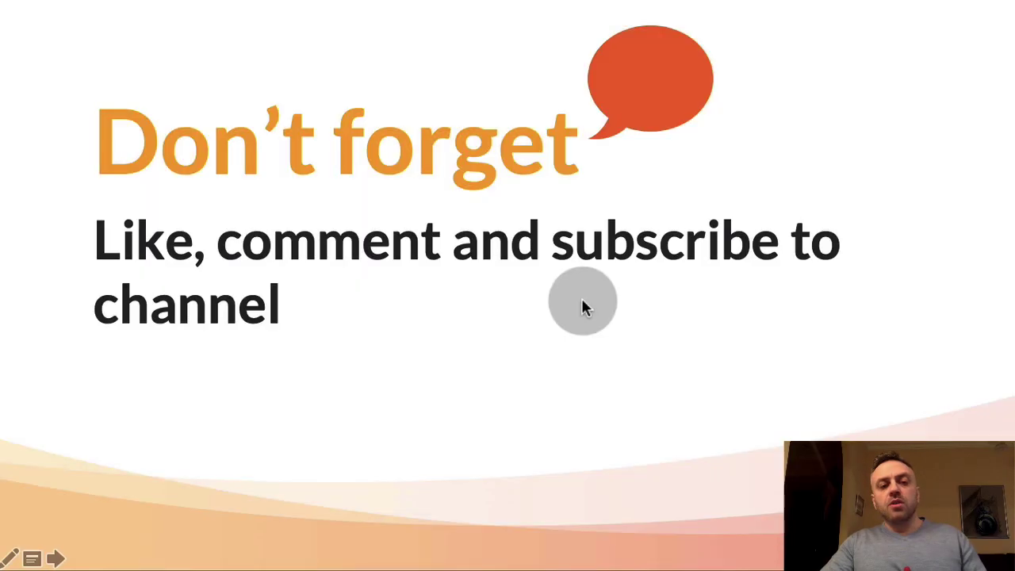